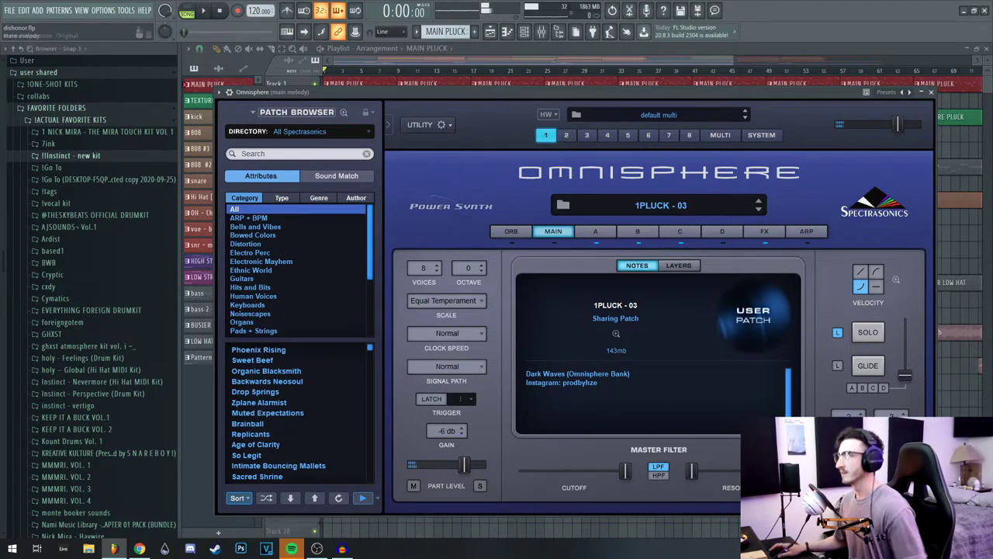
- Close the Omnisphere window, open the MAIN PLUCK notes in the piano roll and play the melody
left_click(931, 93)
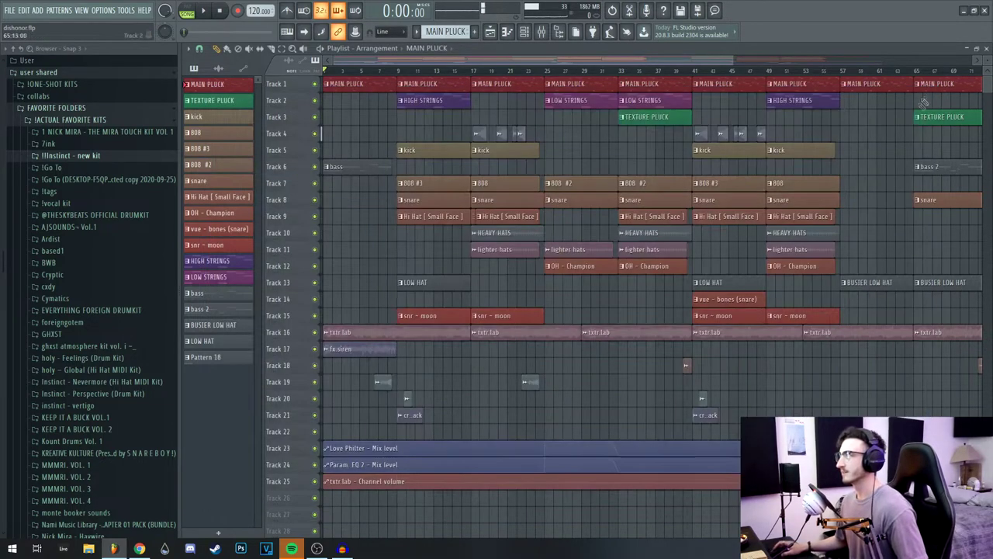
key("F7")
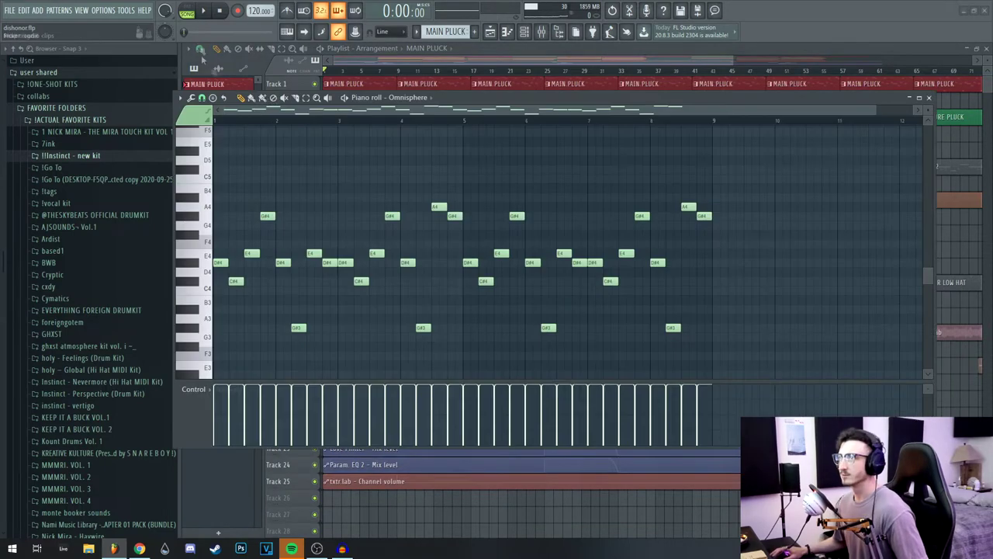
left_click(206, 13)
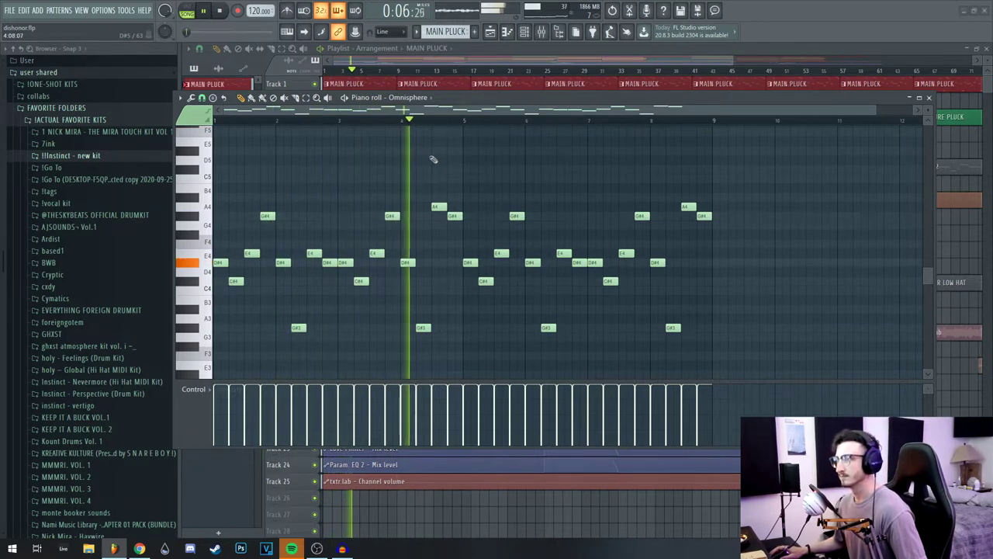
key("space")
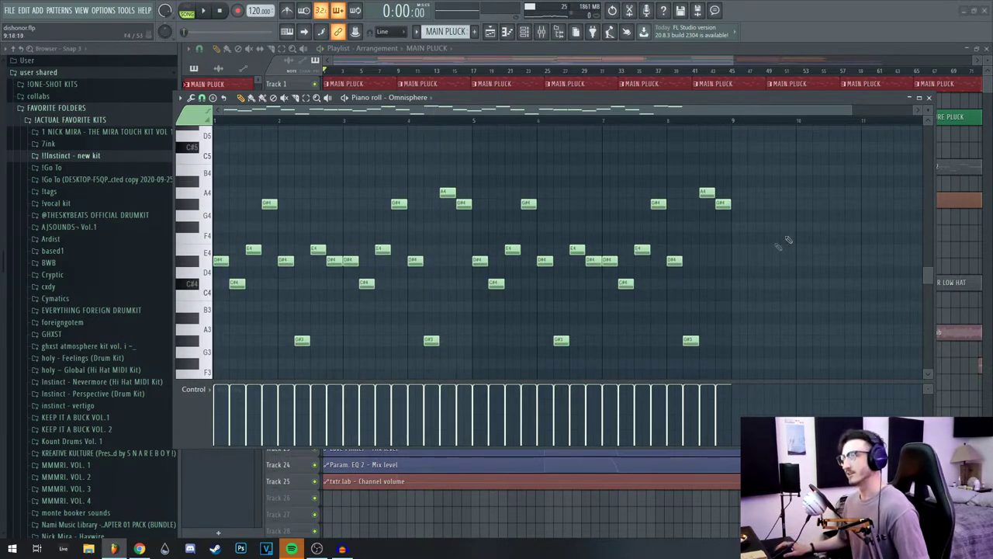
- Highlight the main pluck's middle-register D#4 and E4 notes and its upper G#4 and A4 notes in turn, then close the piano roll
left_click_drag(767, 244, 214, 276)
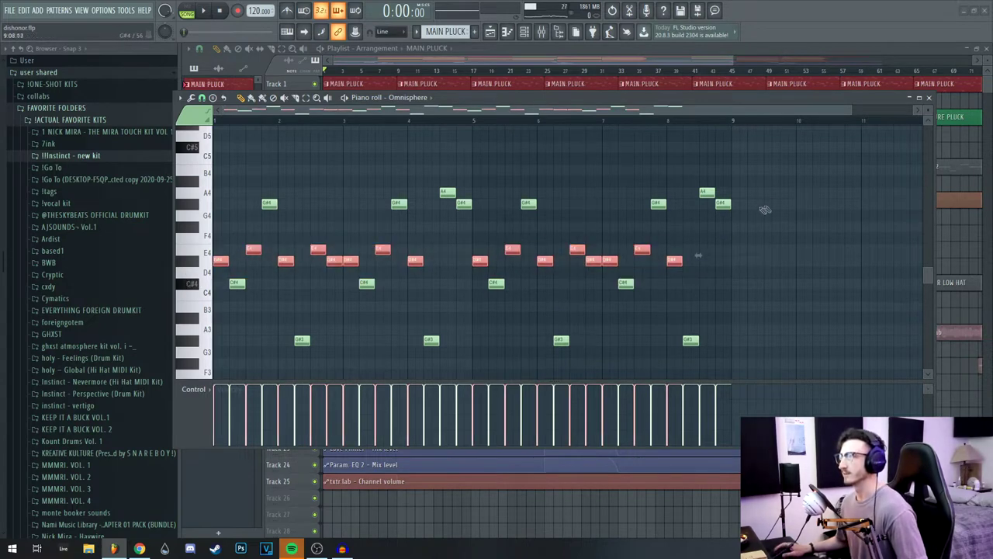
left_click_drag(788, 188, 214, 208)
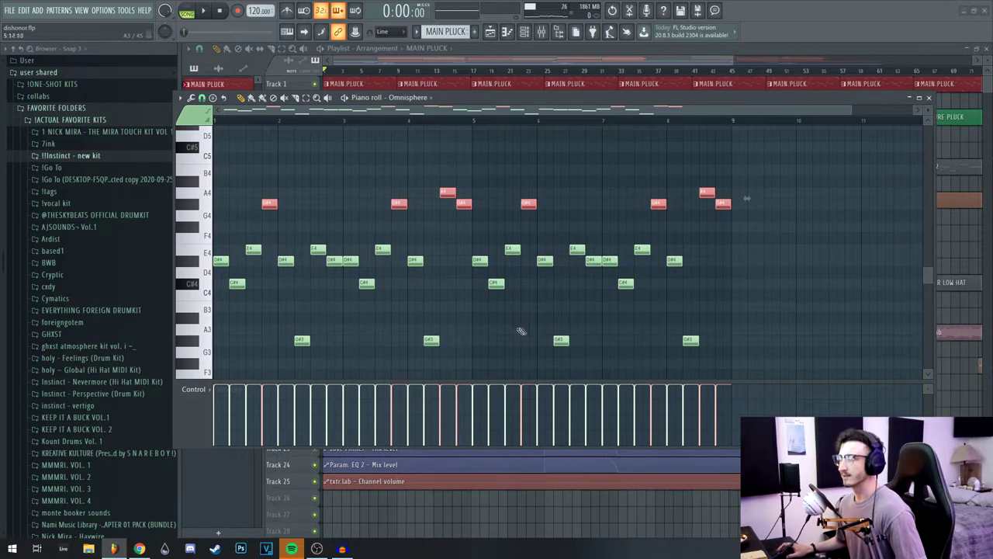
left_click(474, 175, "ctrl")
left_click_drag(775, 246, 214, 268)
left_click_drag(796, 191, 233, 214)
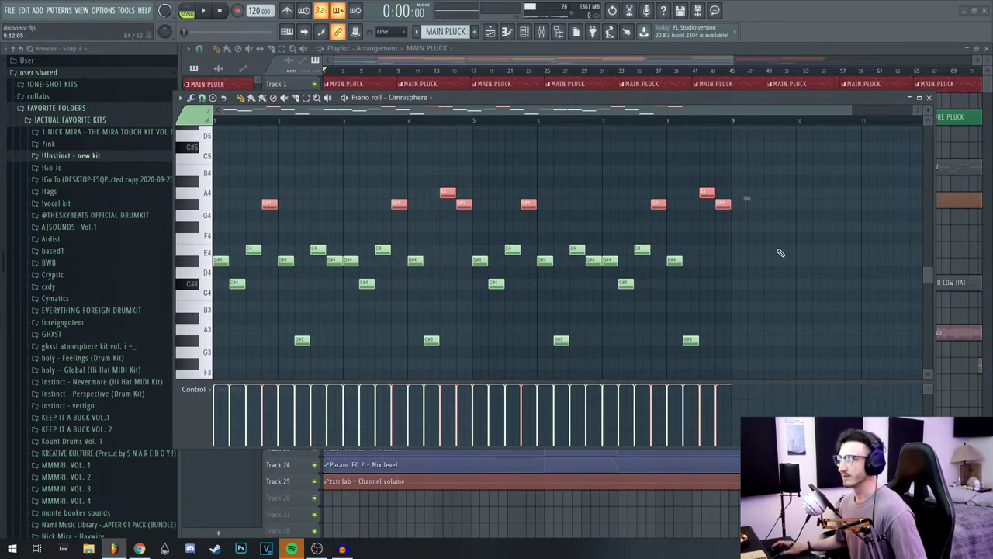
left_click(930, 99)
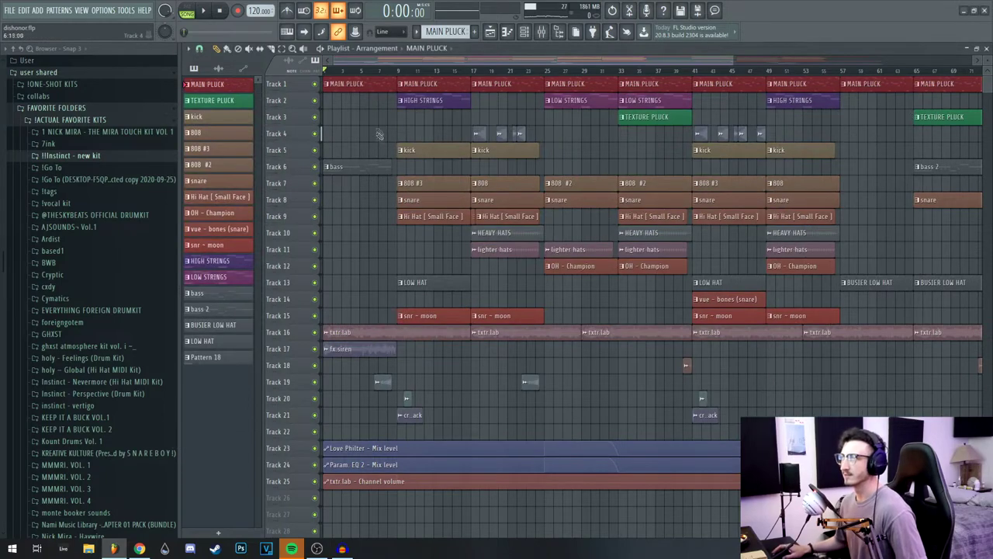
- Review the Fruity Parametric EQ 2 and MicroShift effects on the main melody, closing each one
scroll(381, 134, "up", 3)
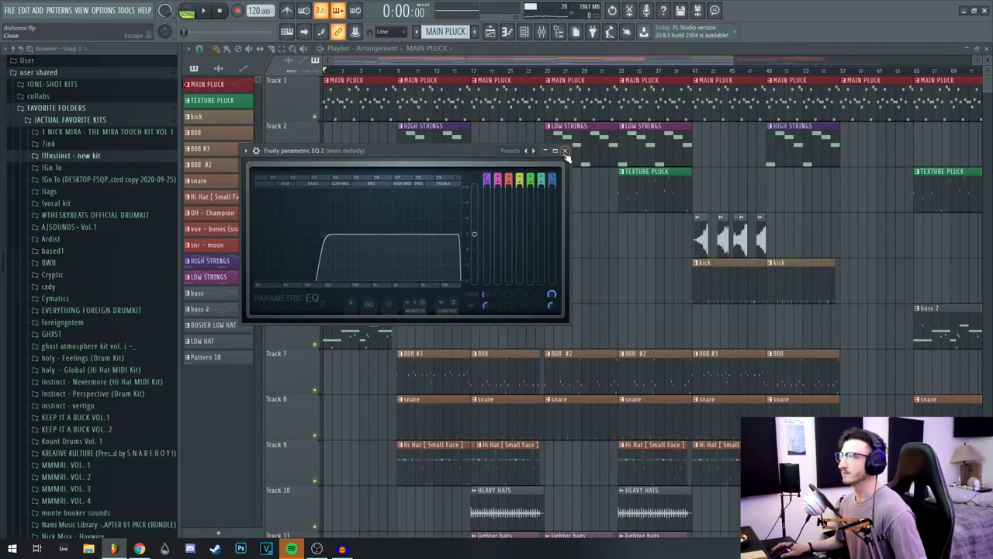
left_click(565, 151)
left_click_drag(535, 164, 550, 143)
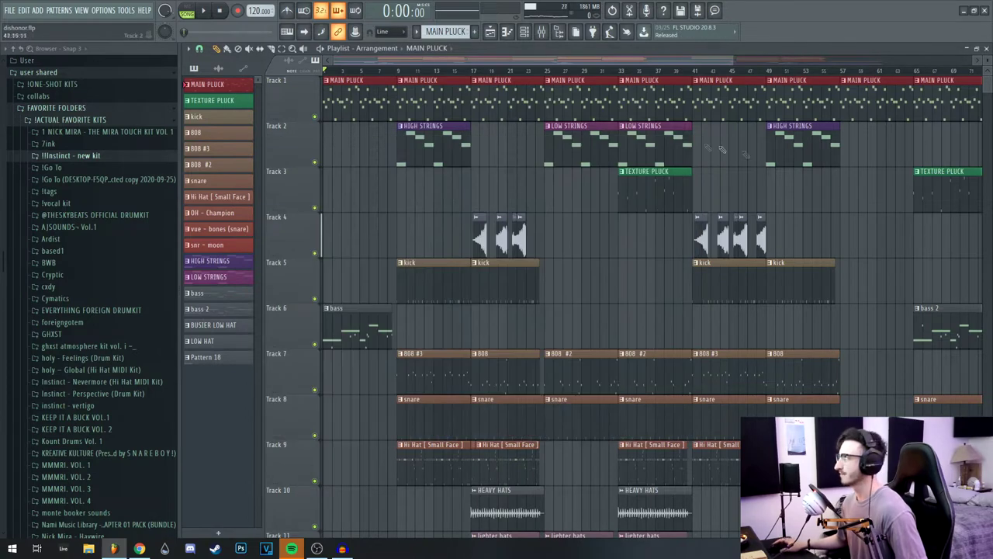
left_click(694, 142)
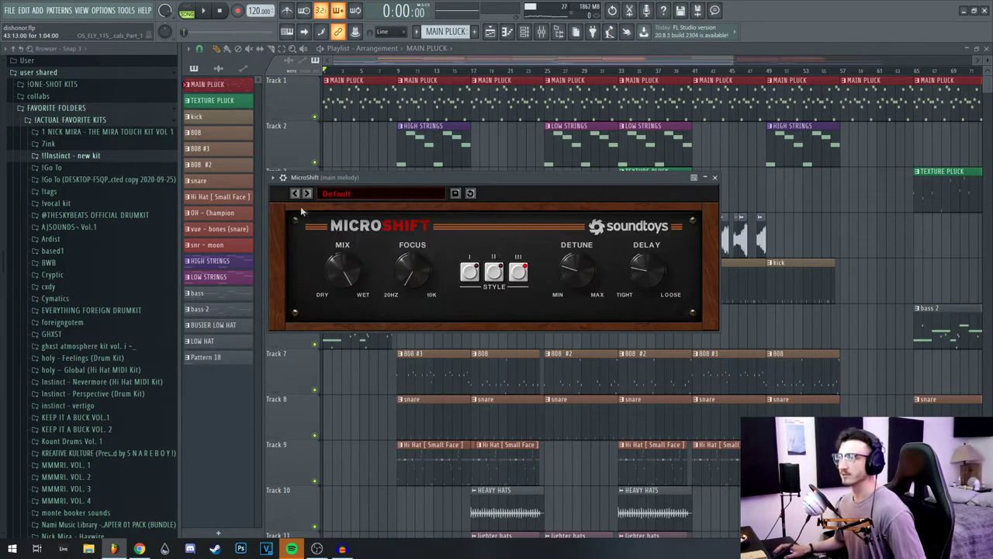
left_click(715, 177)
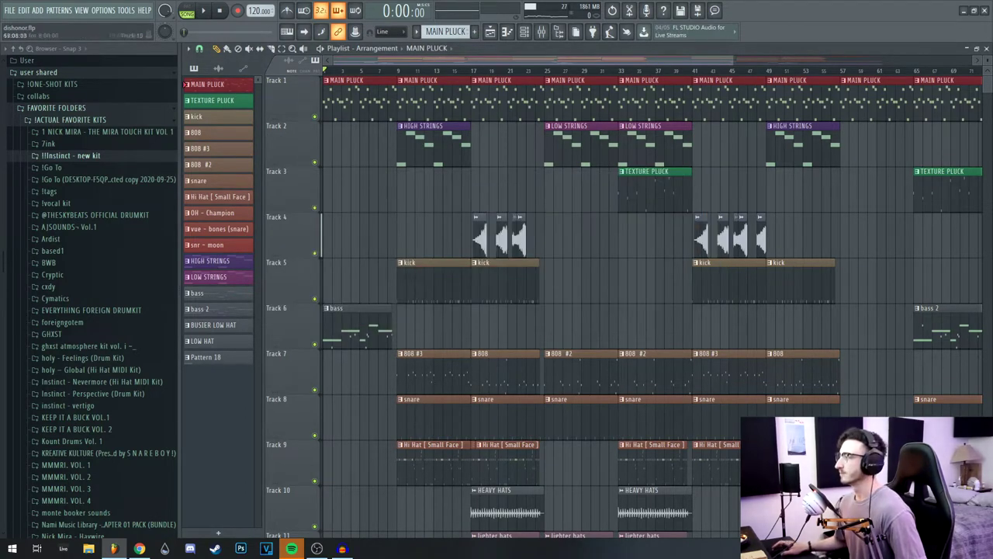
- Play the section from bar 9 and check the Xpand!2 sound used for the high airy pad
key("space")
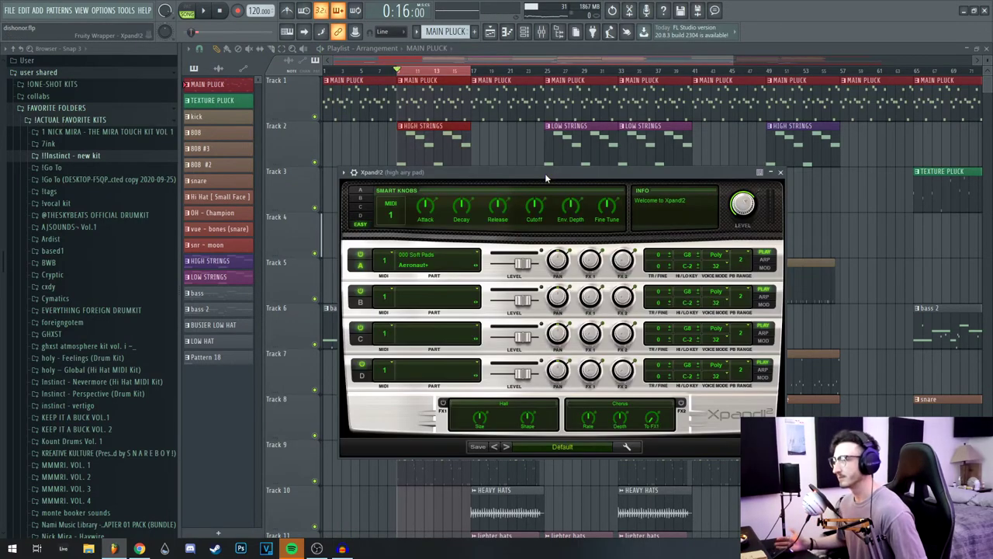
left_click_drag(545, 178, 555, 191)
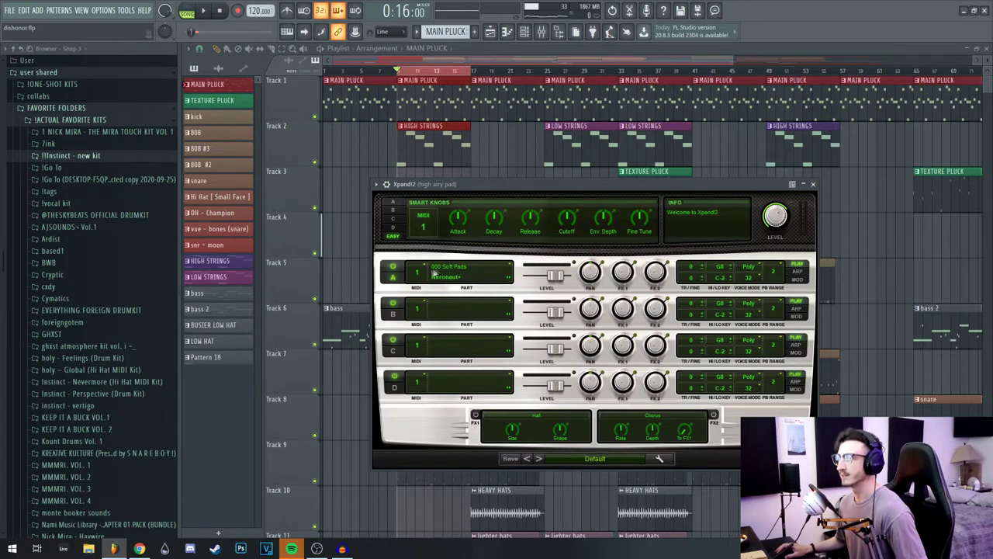
left_click(814, 184)
- Open the HIGH STRINGS pattern in the piano roll and play its notes
double_click(458, 148)
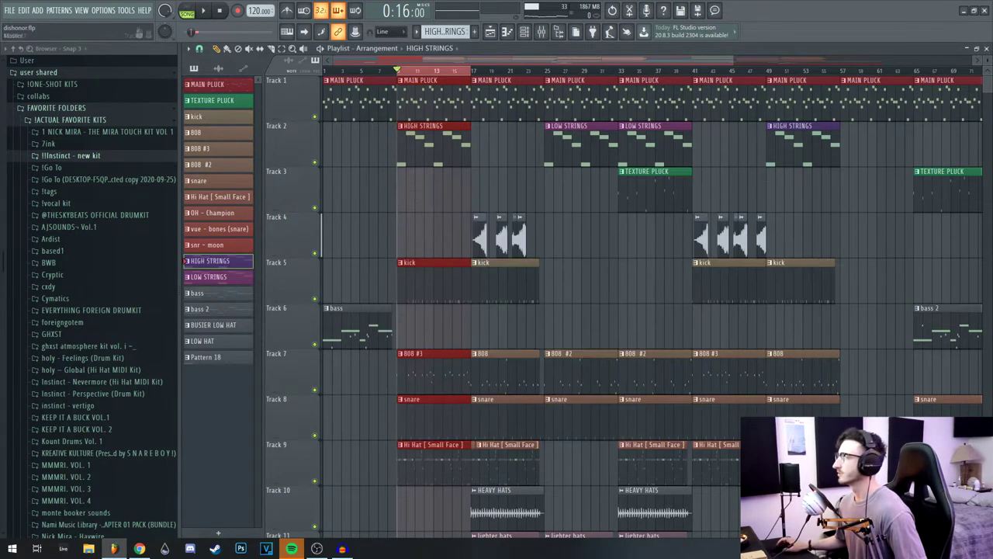
scroll(404, 257, "up", 4)
key("ctrl+v")
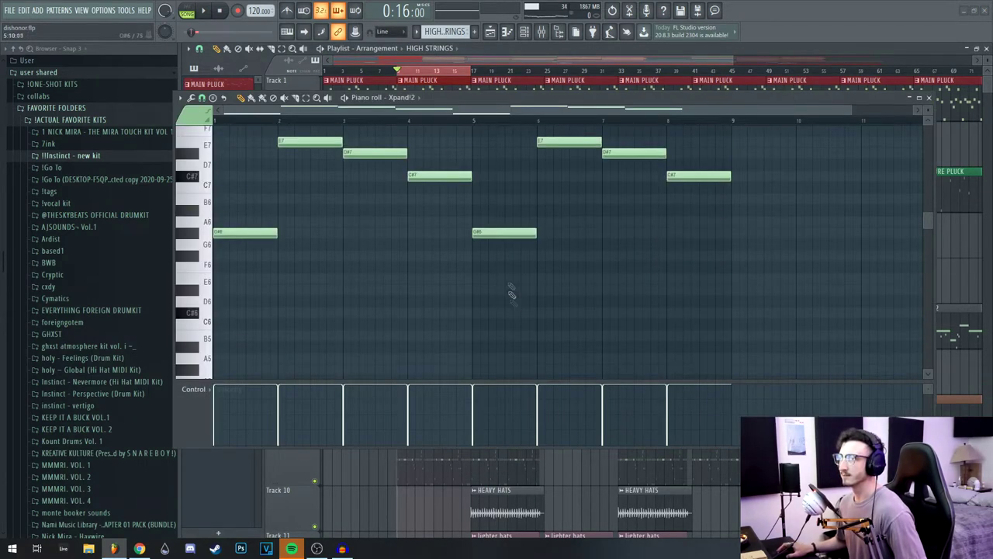
scroll(512, 288, "up", 1)
key("space")
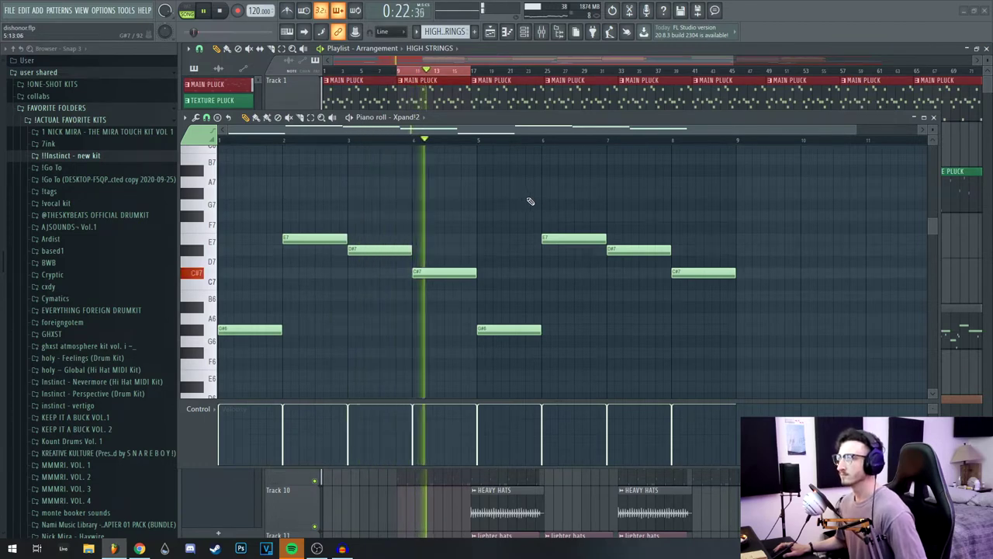
key("space")
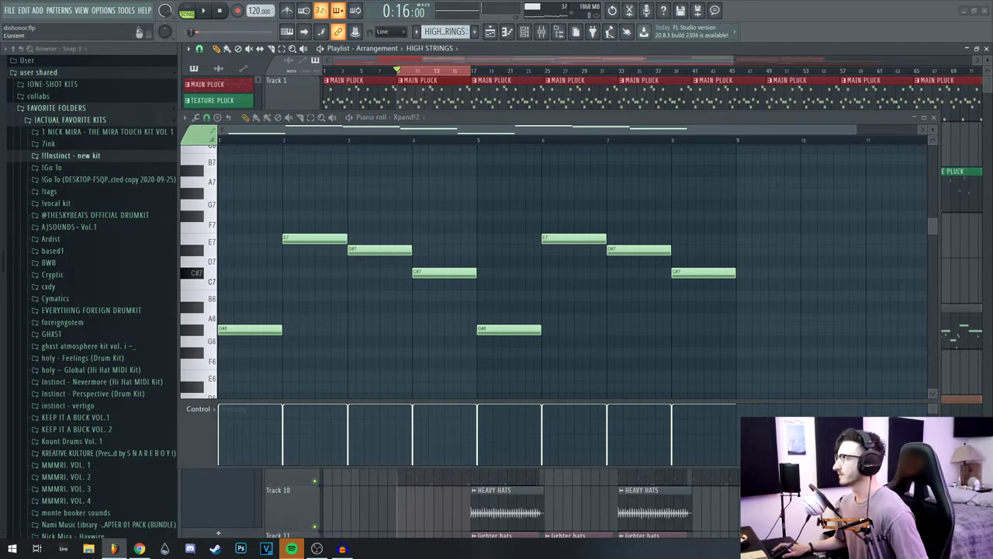
- Close the piano roll and play the arrangement from bar 9 in the playlist
key("F7")
key("space")
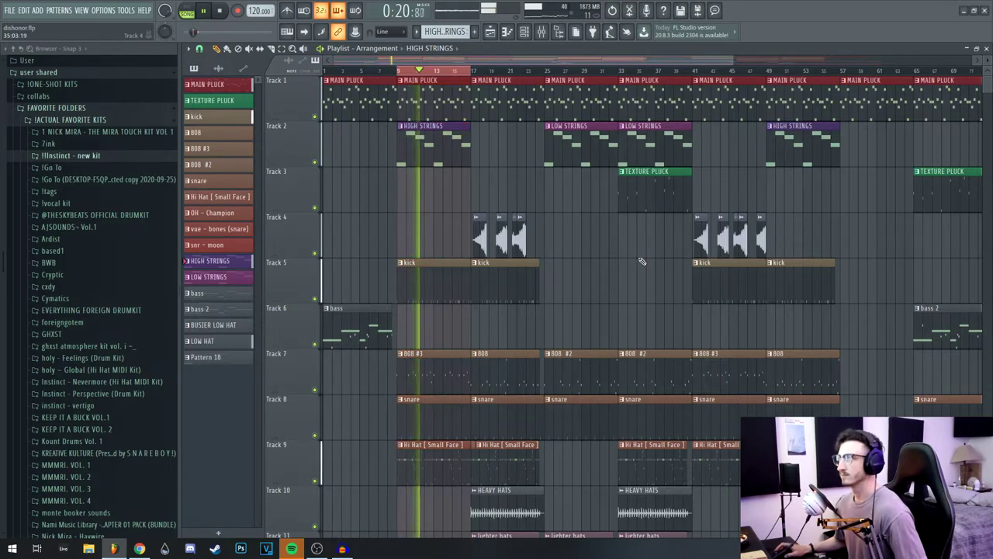
key("space")
- Inspect the pitch shift and time-stretching mode of the OS_ELY_115_Emin_Dream_Vocals_Part_1 sample without changing them
scroll(590, 194, "down", 3)
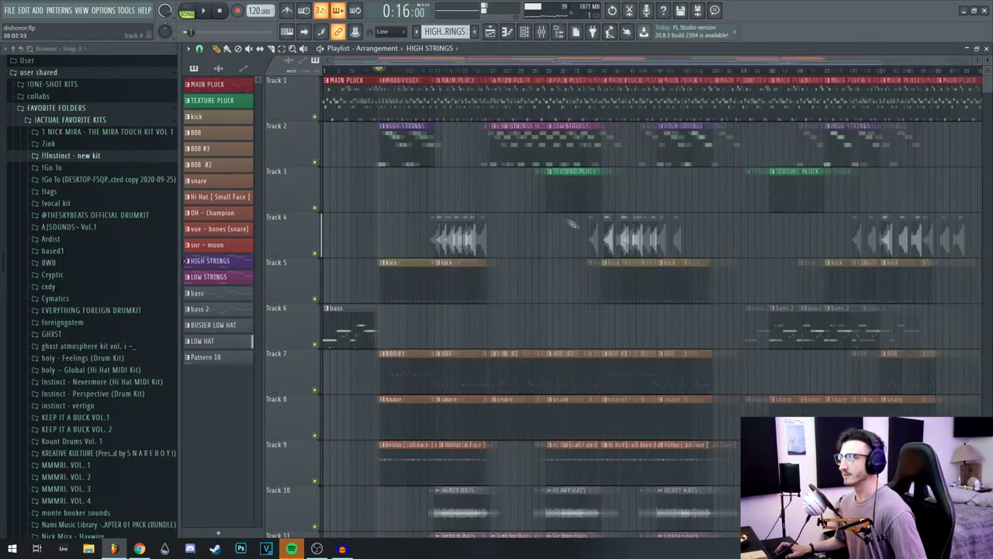
scroll(586, 202, "up", 3)
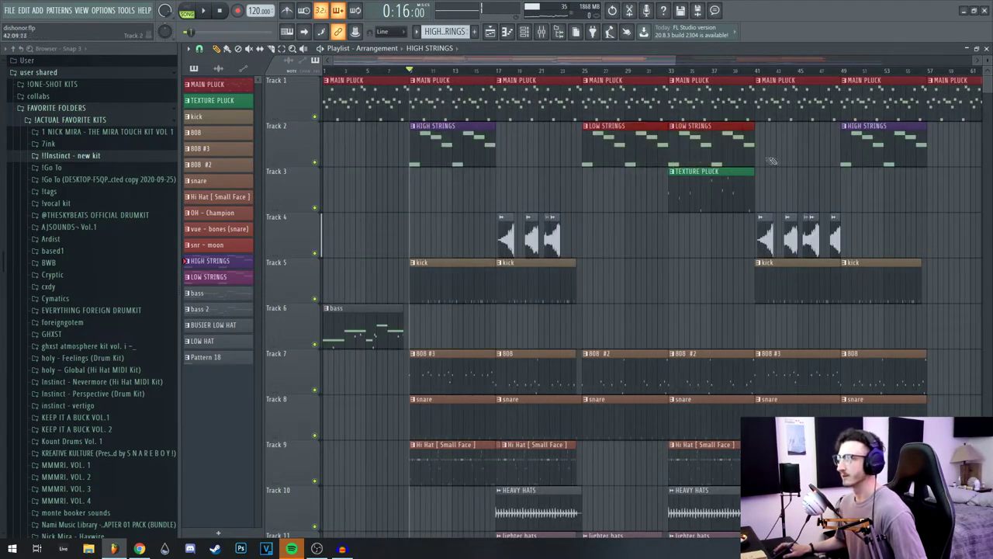
scroll(652, 240, "down", 2)
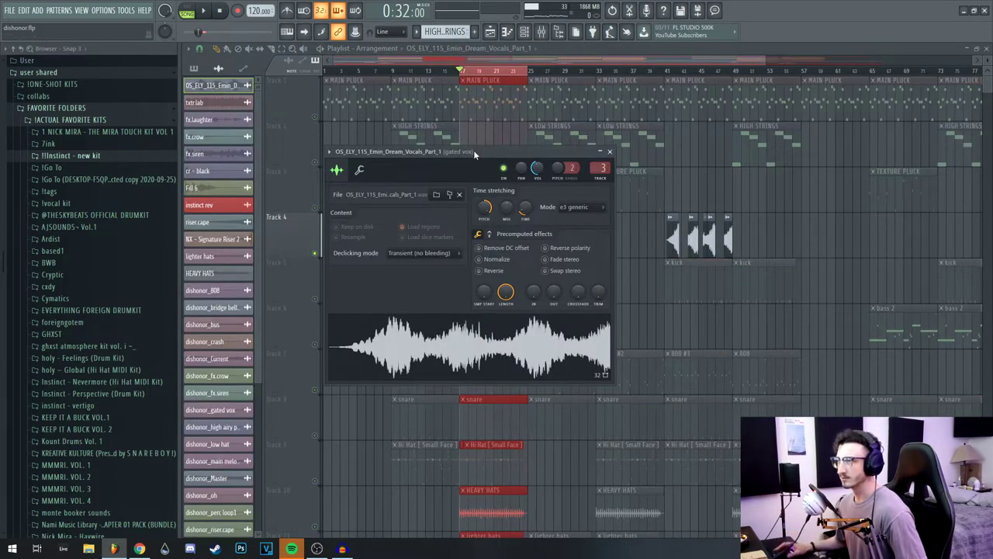
left_click_drag(480, 148, 560, 155)
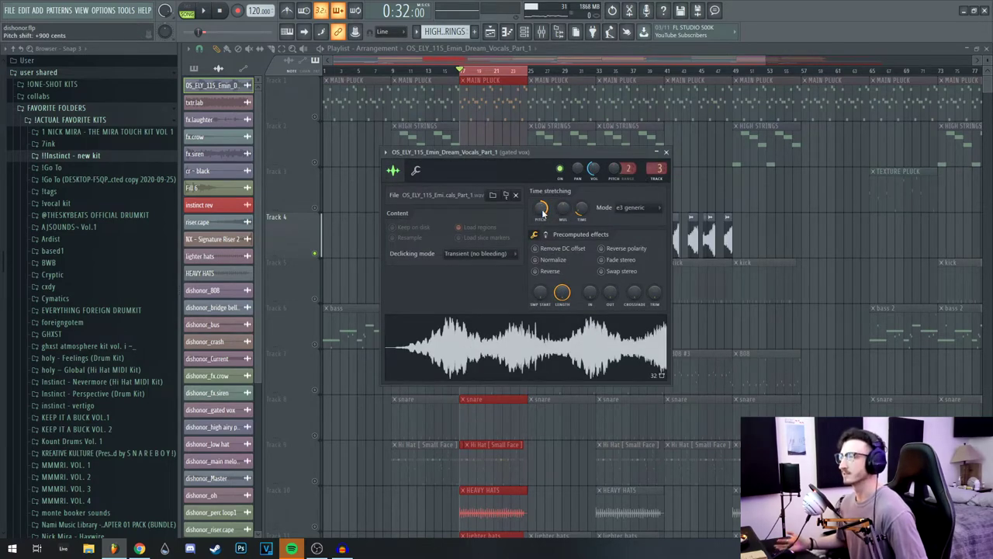
left_click_drag(472, 154, 458, 172)
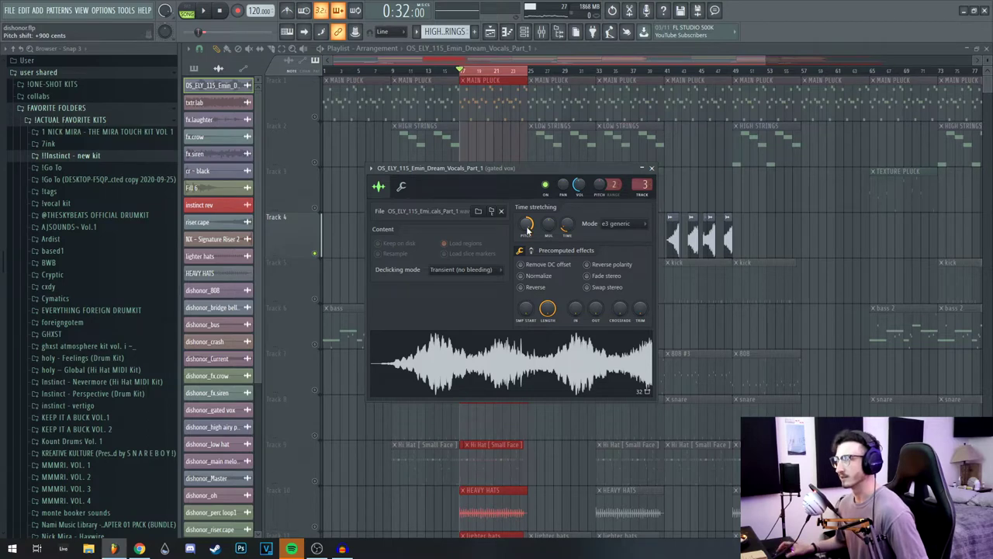
left_click(621, 224)
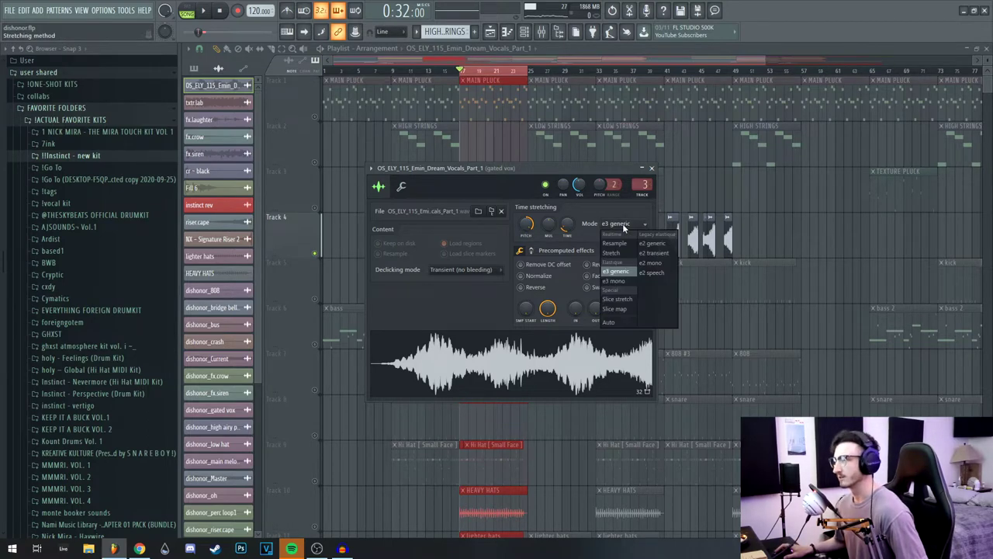
left_click(599, 217)
key("Escape")
- Deselect the clips and play the soloed vocal chops on Track 4 from bar 17
scroll(505, 272, "up", 5)
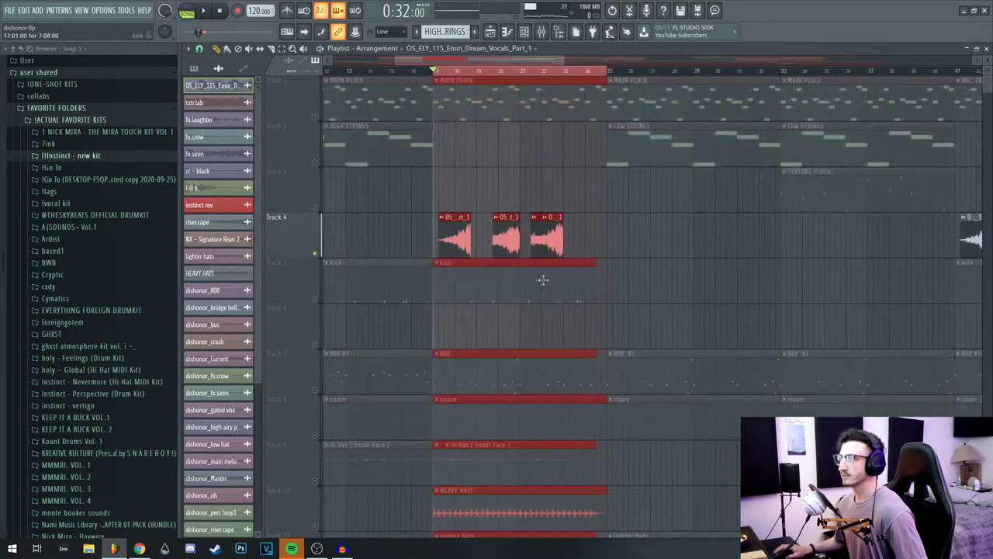
scroll(634, 261, "left", 2)
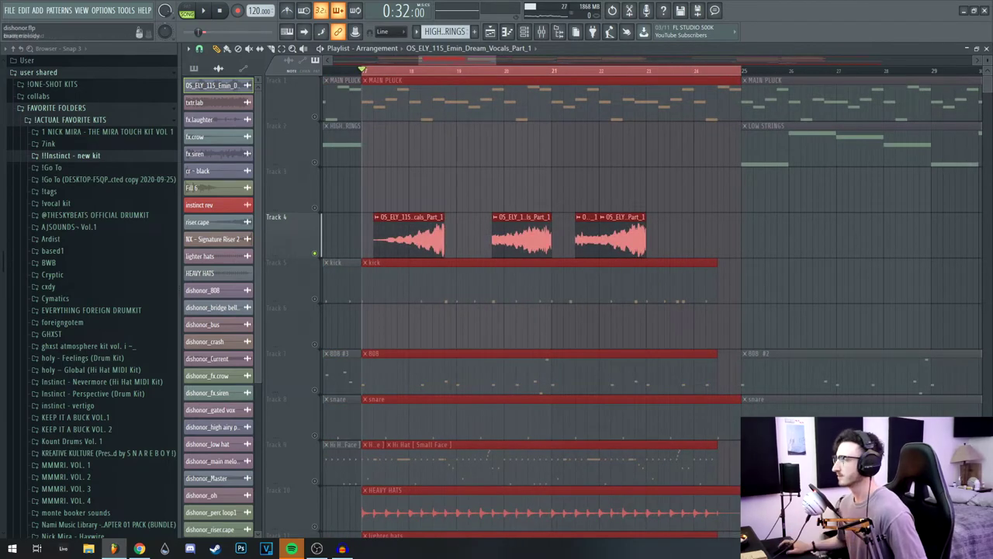
key("ctrl+d")
left_click_drag(495, 205, 545, 208)
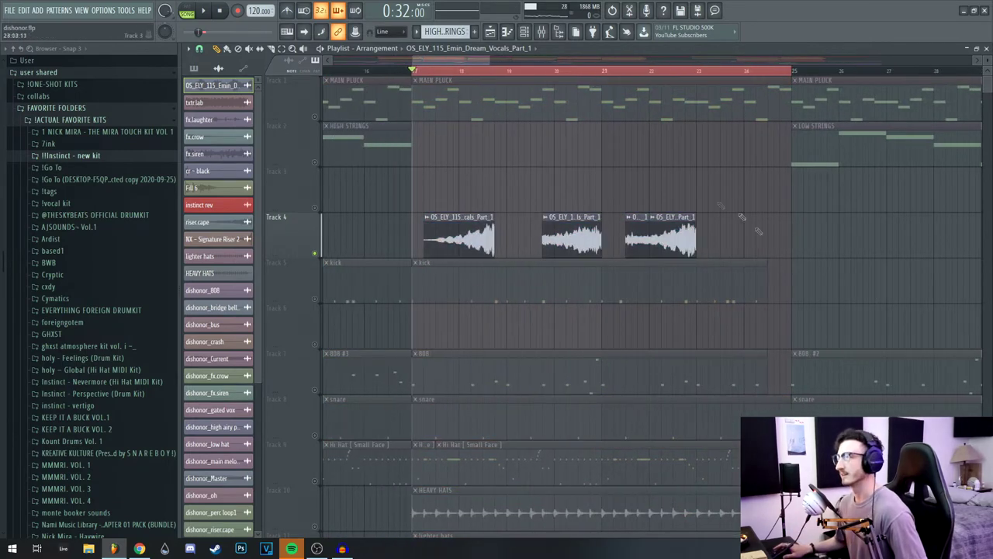
key("space")
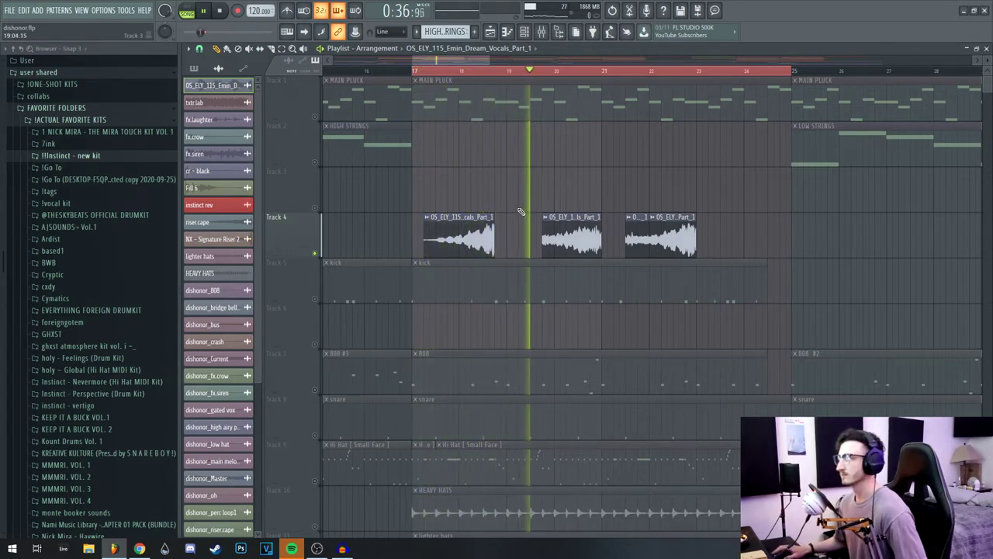
scroll(539, 194, "down", 2, "ctrl")
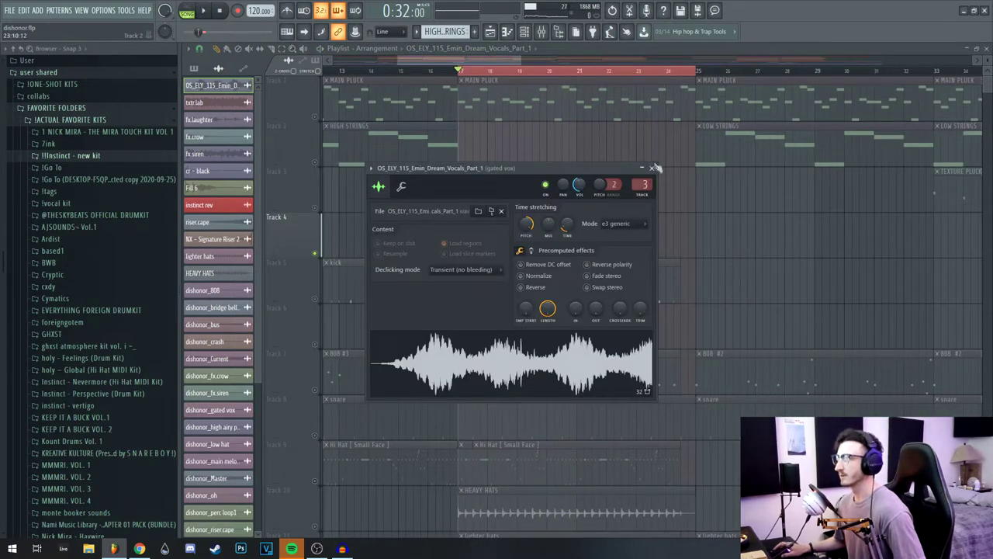
- Close the vocal sample settings and review the TAL Reverb II and Fruity Delay 2 effects on the gated vox
left_click(652, 169)
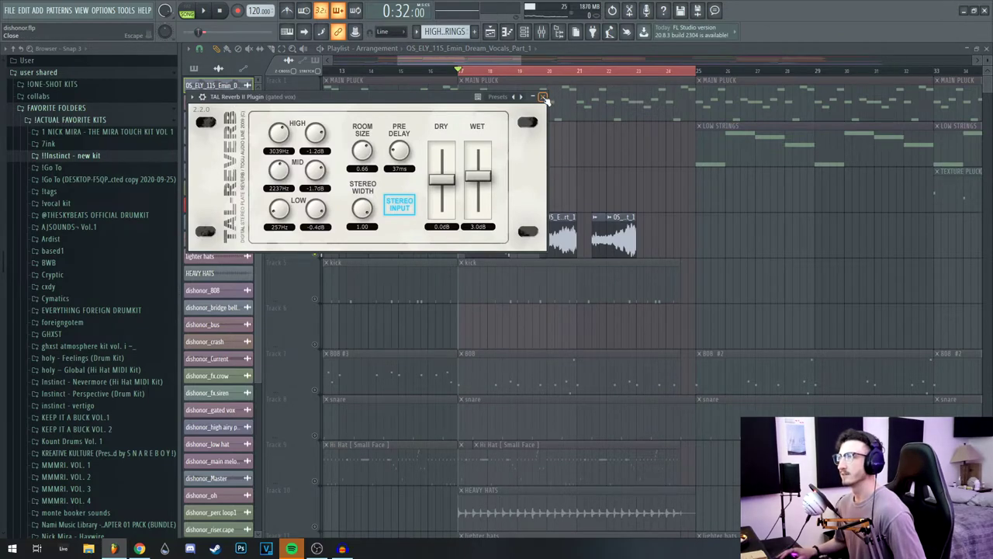
left_click(543, 97)
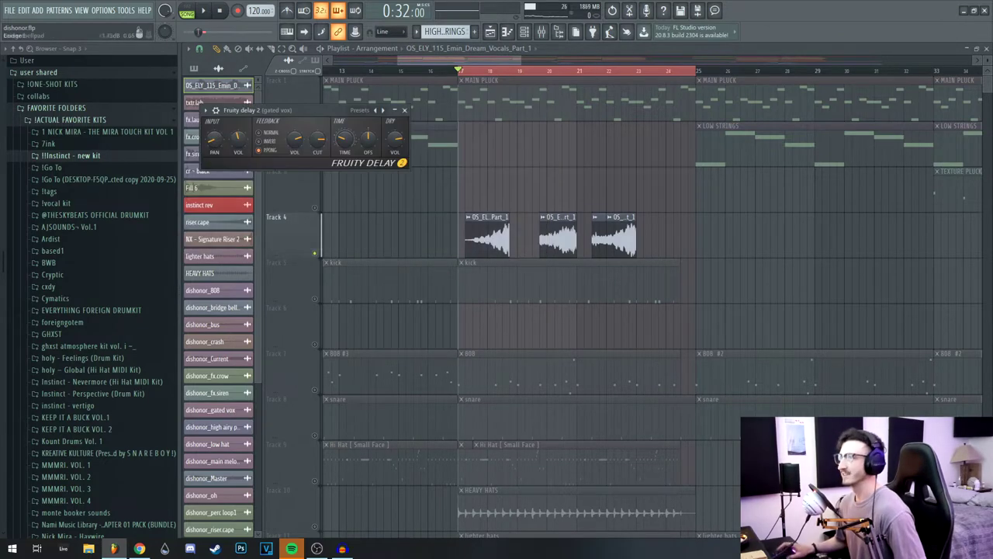
left_click_drag(257, 110, 324, 169)
left_click(472, 170)
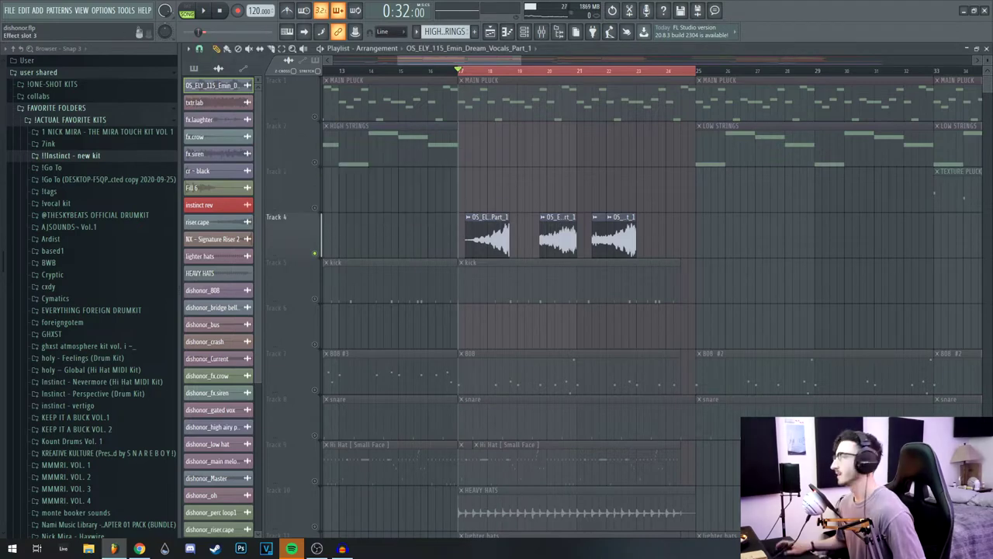
- Choose an effect preset for Fruity Stereo Shaper on the gated vox and close the plugin
right_click(330, 123)
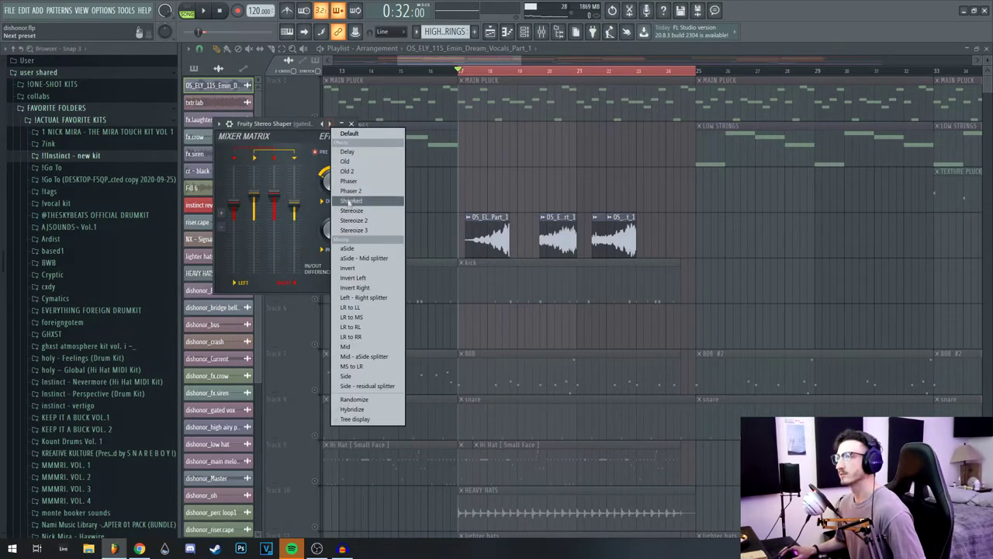
left_click(353, 206)
left_click(351, 123)
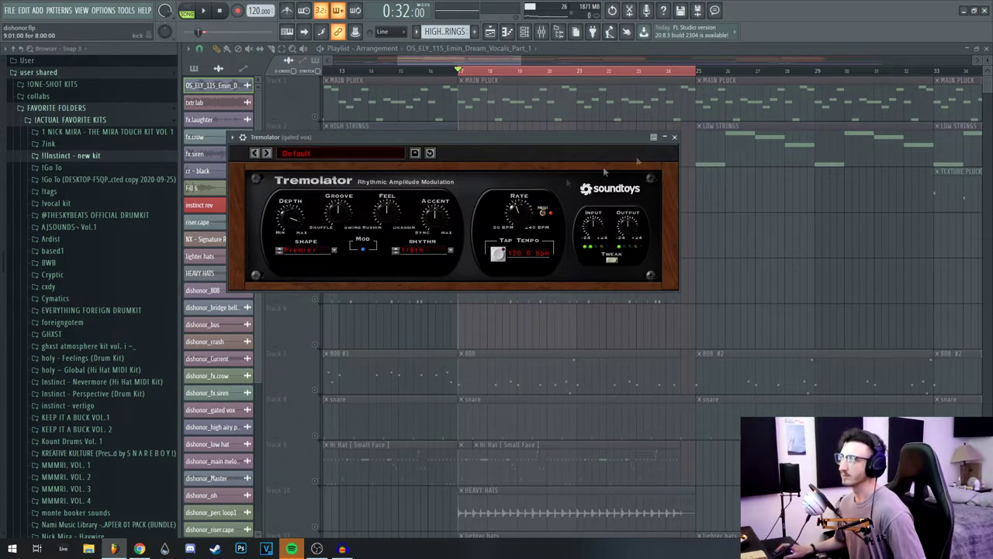
- Close the Tremolator effect on the gated vox and play the vocal chops from bar 17
left_click(674, 136)
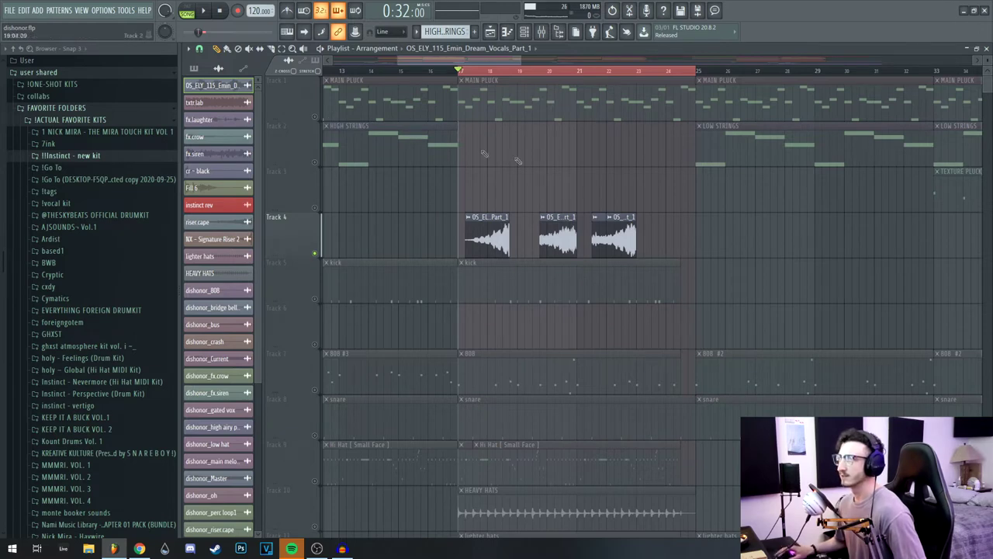
key("space")
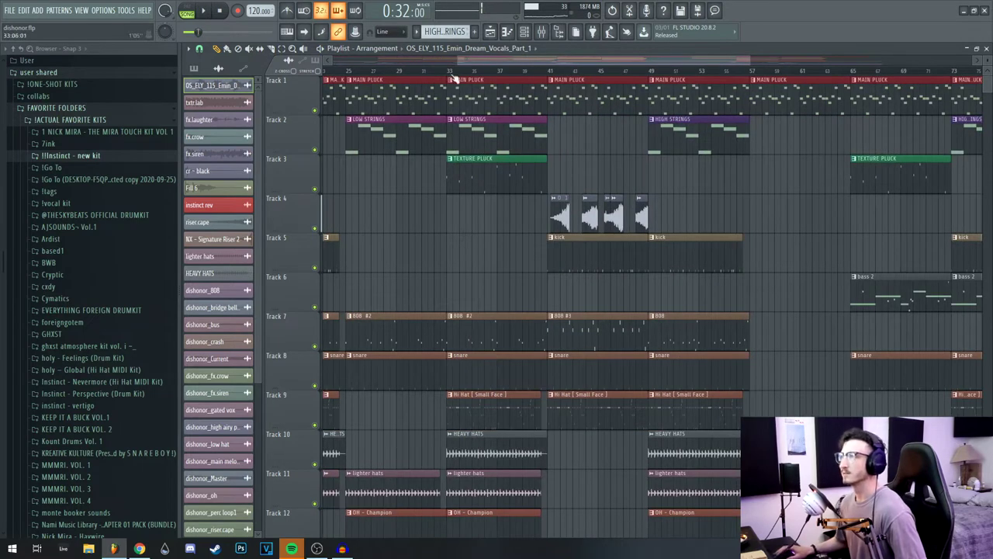
- Select bars 33 to 40, open the TEXTURE PLUCK clip's notes and review its Omnisphere patch
left_click_drag(455, 74, 546, 75)
left_click(498, 177)
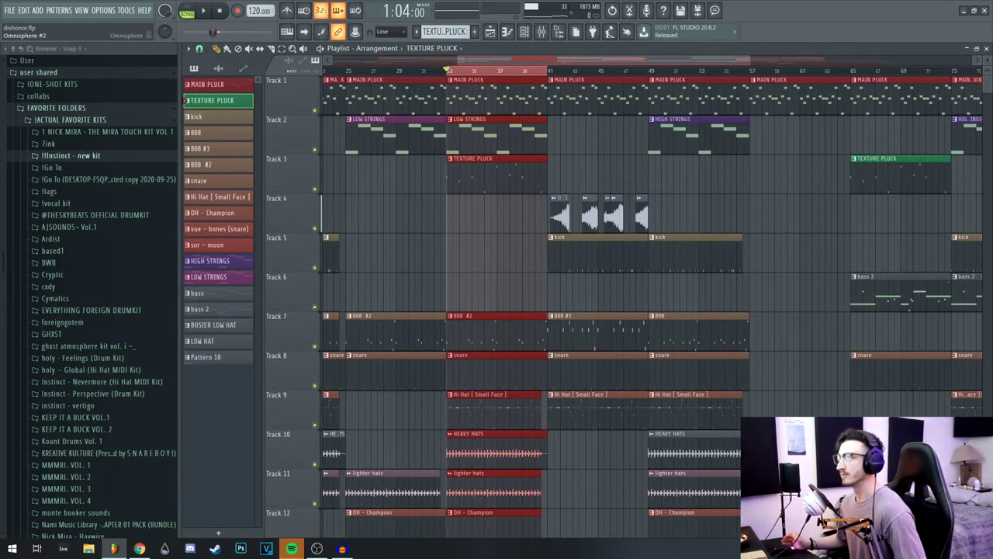
double_click(496, 177)
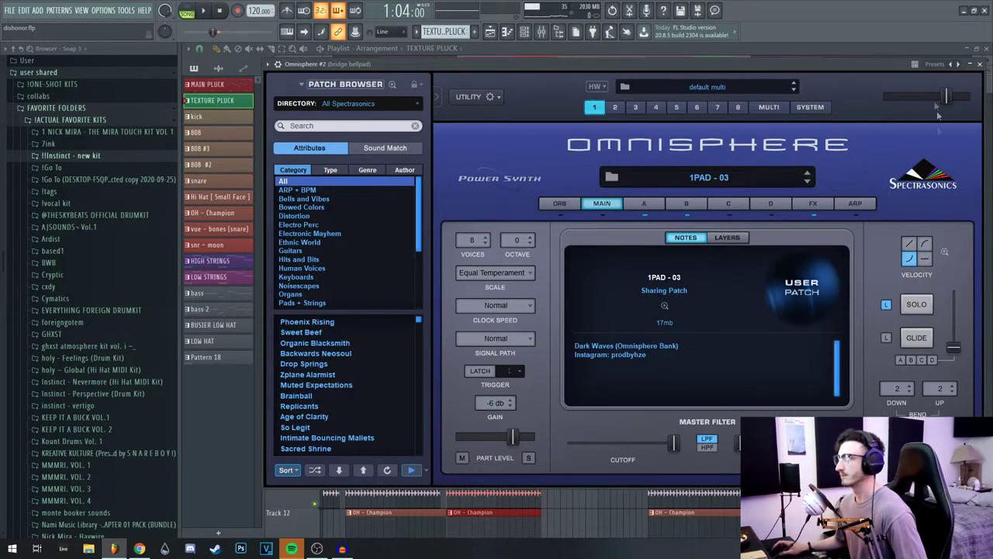
left_click(981, 65)
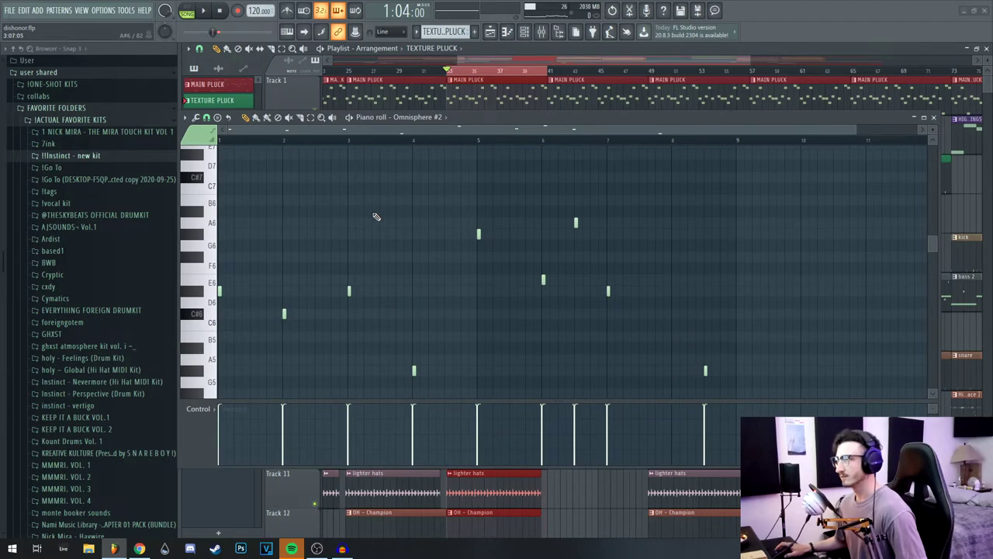
- Play the TEXTURE PLUCK notes from bar 33, stop playback and close the piano roll
key("space")
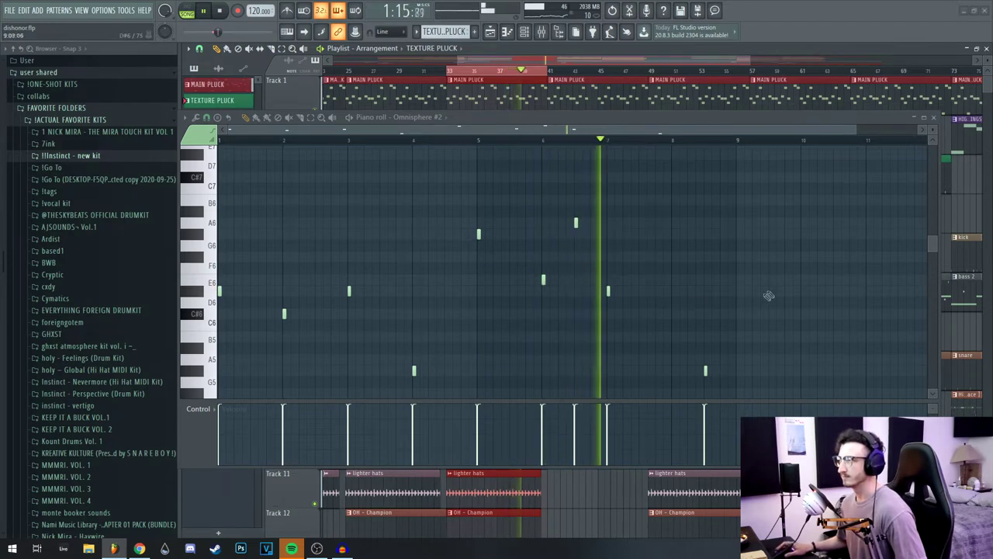
key("space")
left_click_drag(688, 120, 678, 81)
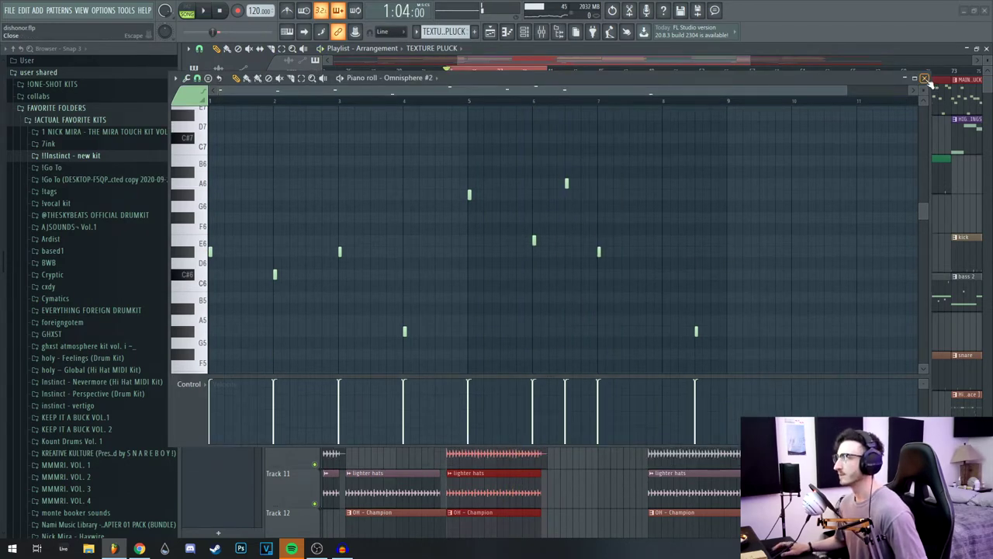
left_click(924, 79)
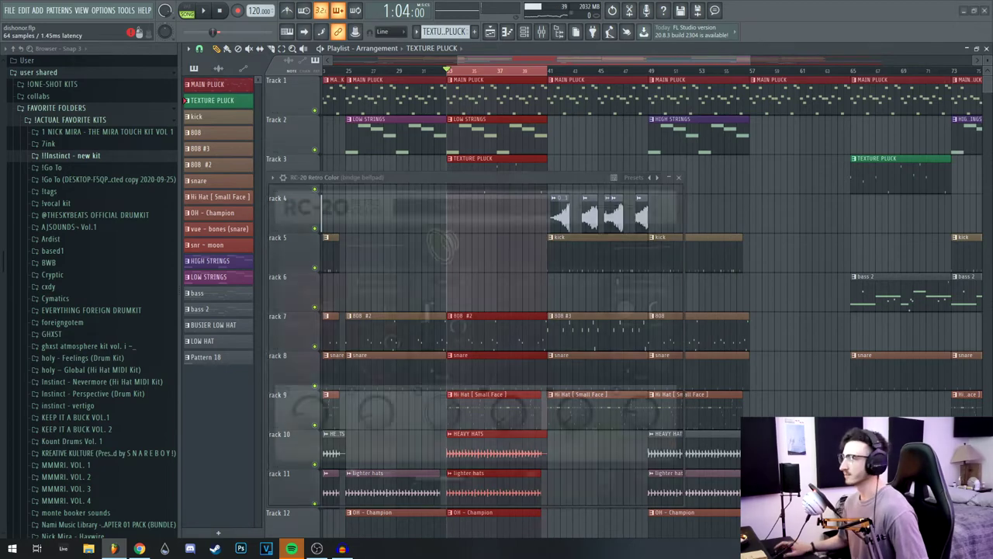
- Review the RC-20 Retro Color and PanMan effects on the bridge bellpad and close both plugins
left_click_drag(470, 184, 592, 131)
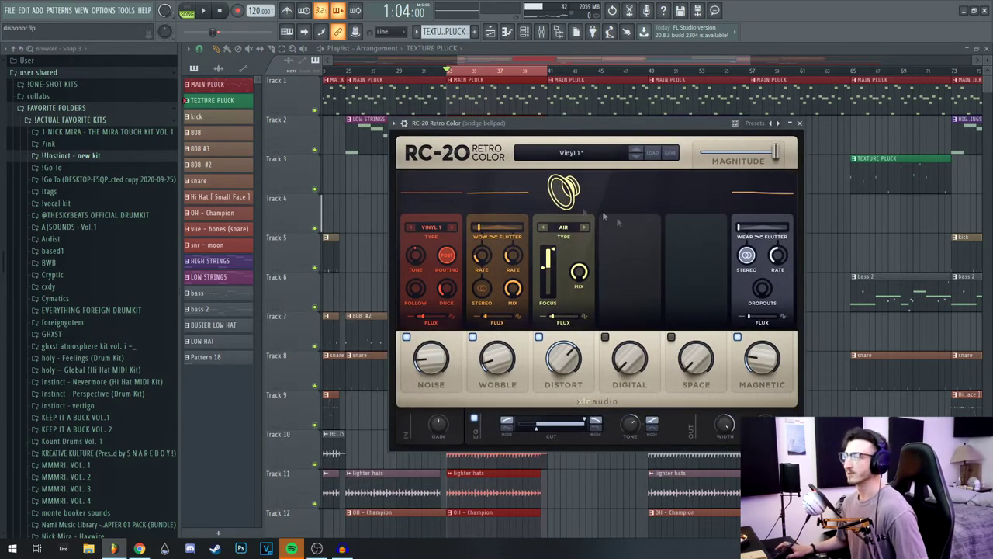
left_click(800, 124)
left_click(636, 191)
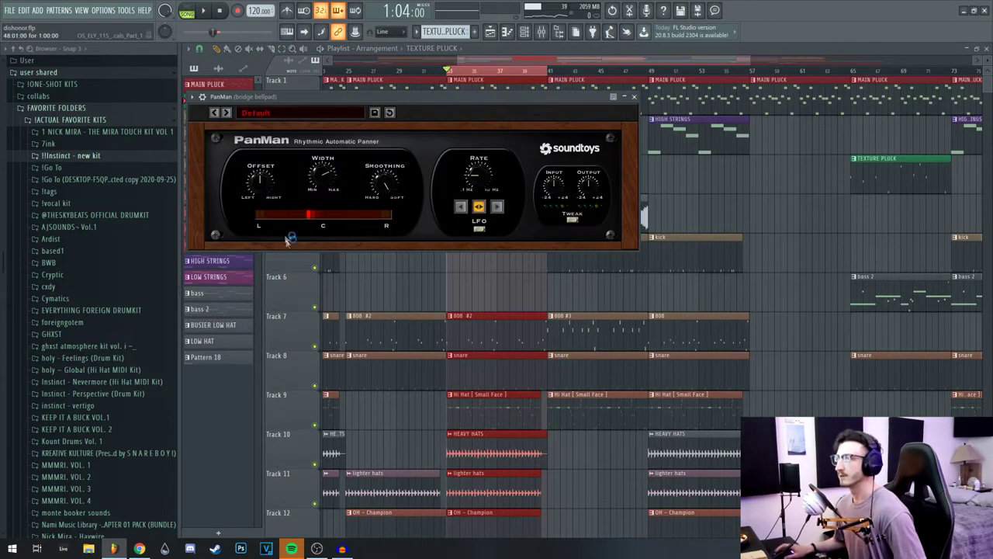
left_click(635, 97)
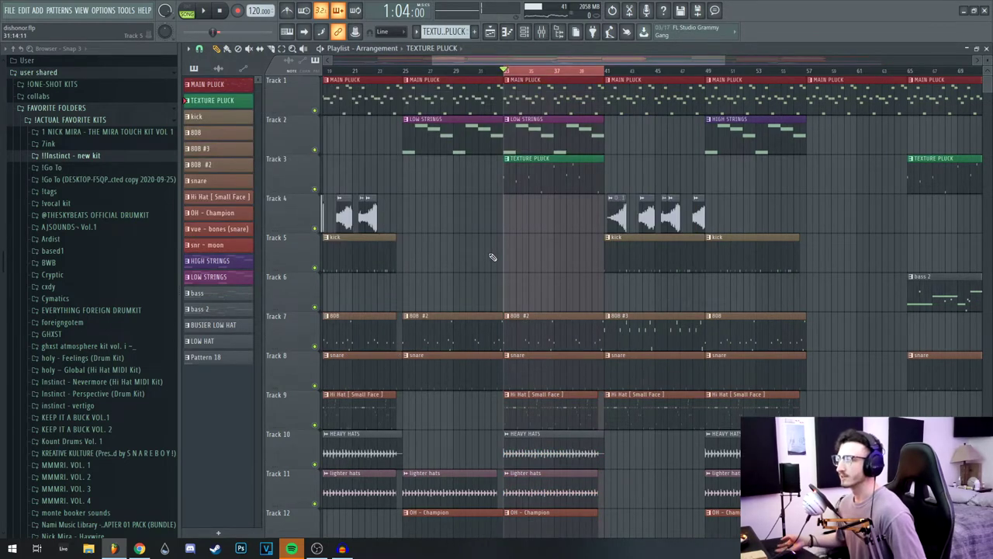
- Play the texture pluck together with the melody and low strings from bar 33
key("space")
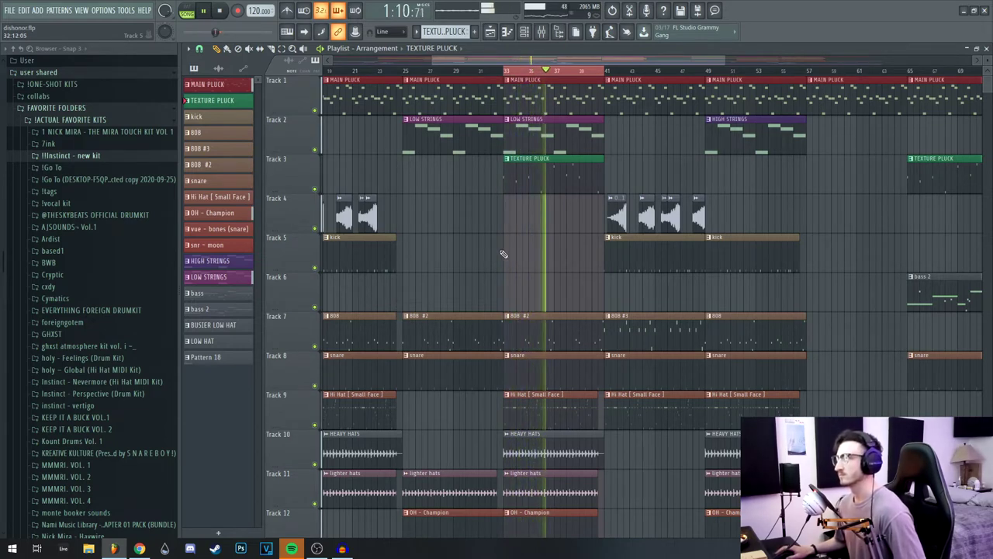
left_click_drag(499, 237, 757, 254)
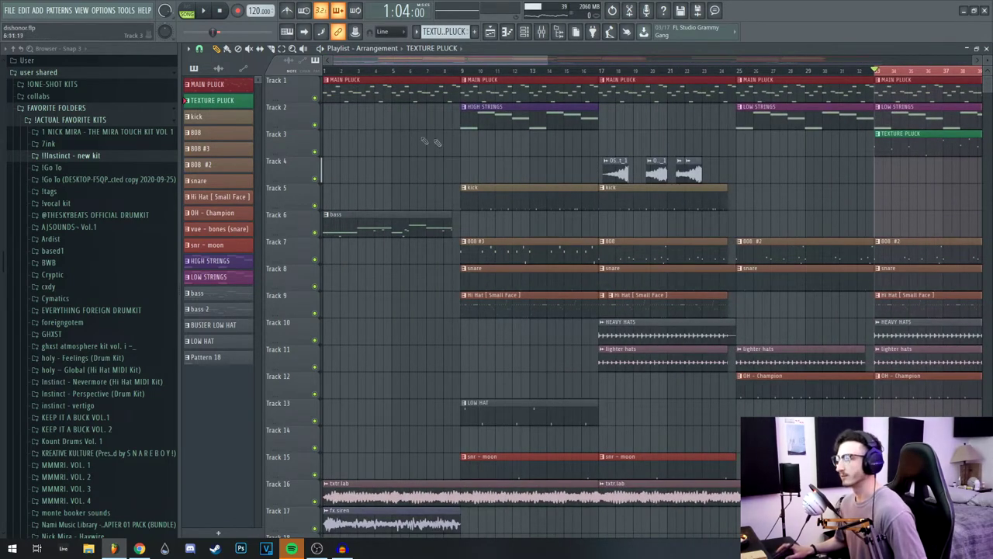
- Select bars 1 to 8 and examine the notes of the bass clip on Track 6, closing the piano roll when done
left_click_drag(463, 72, 252, 115)
scroll(397, 117, "down", 2)
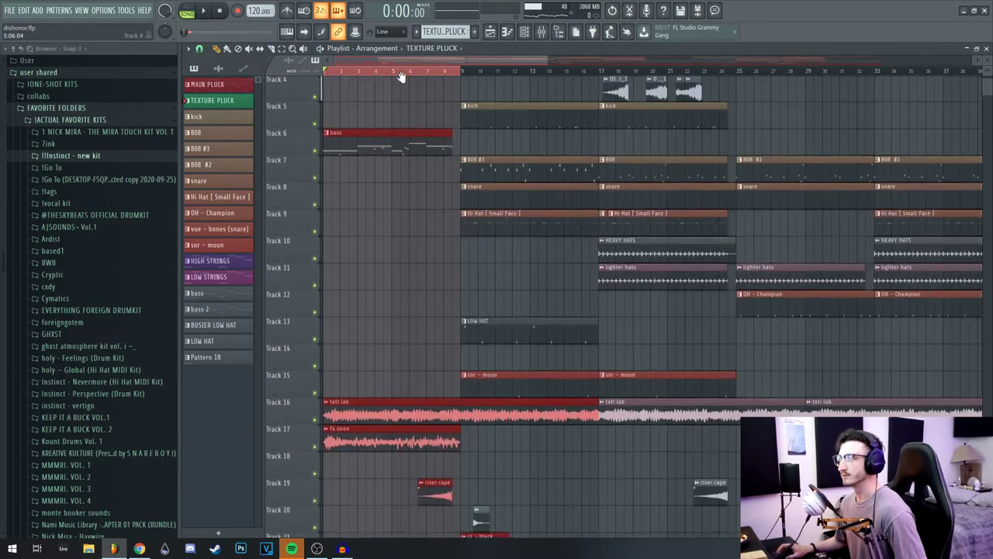
scroll(401, 77, "up", 2)
scroll(427, 224, "down", 8)
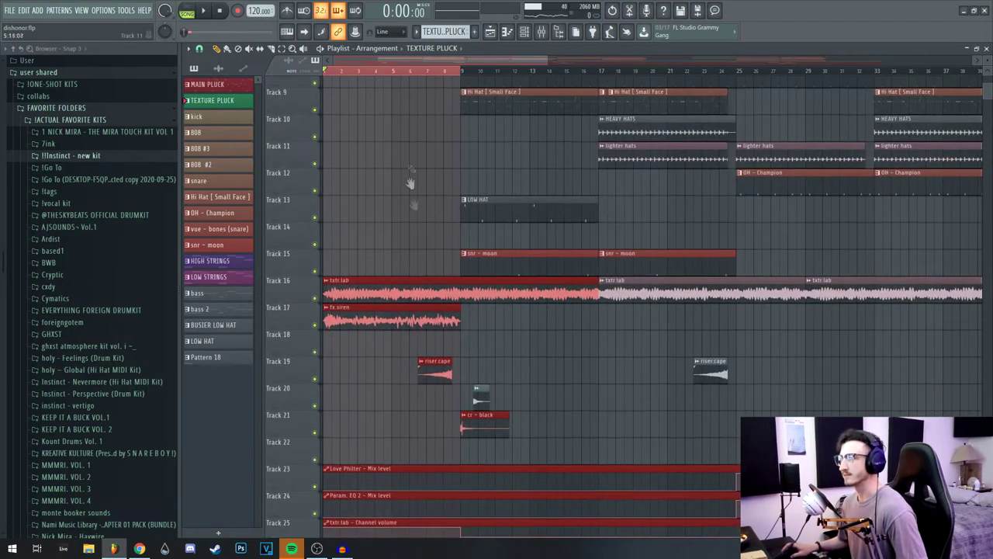
scroll(410, 184, "up", 8)
double_click(347, 220)
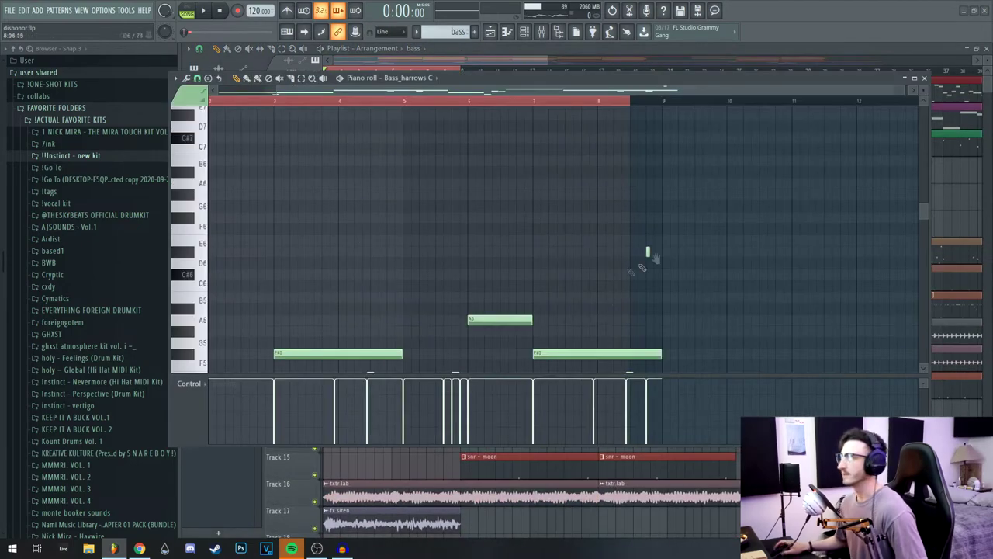
left_click_drag(652, 258, 717, 120)
left_click_drag(482, 158, 483, 174)
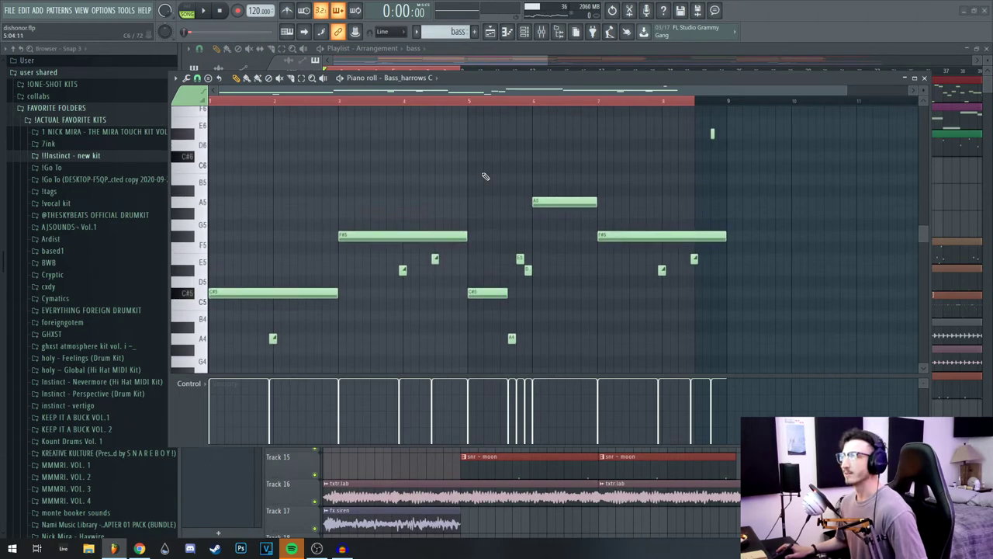
left_click_drag(818, 78, 806, 95)
left_click(807, 84)
left_click(913, 98)
- Reopen the bass clip on Track 6 and play its notes in the piano roll from bar 1
left_click(383, 227)
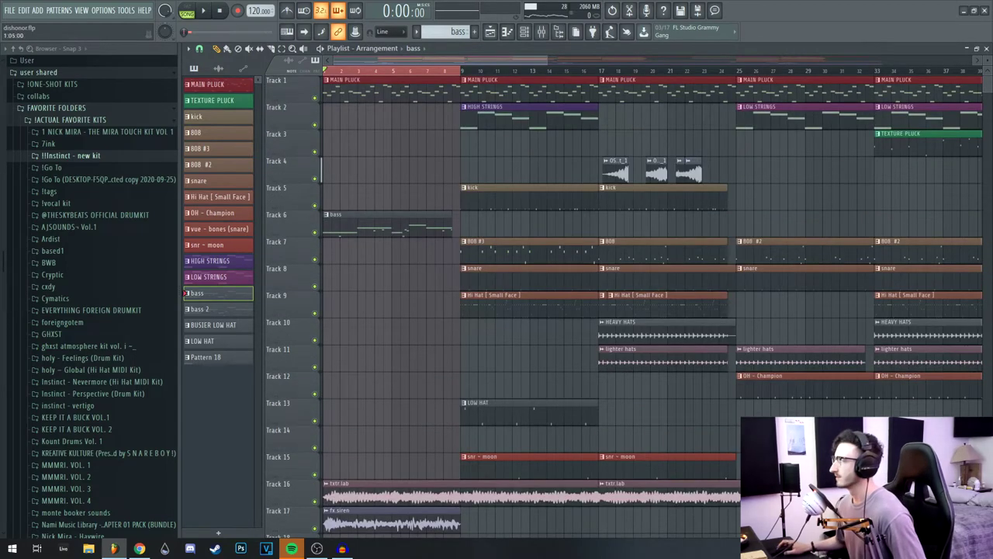
double_click(384, 227)
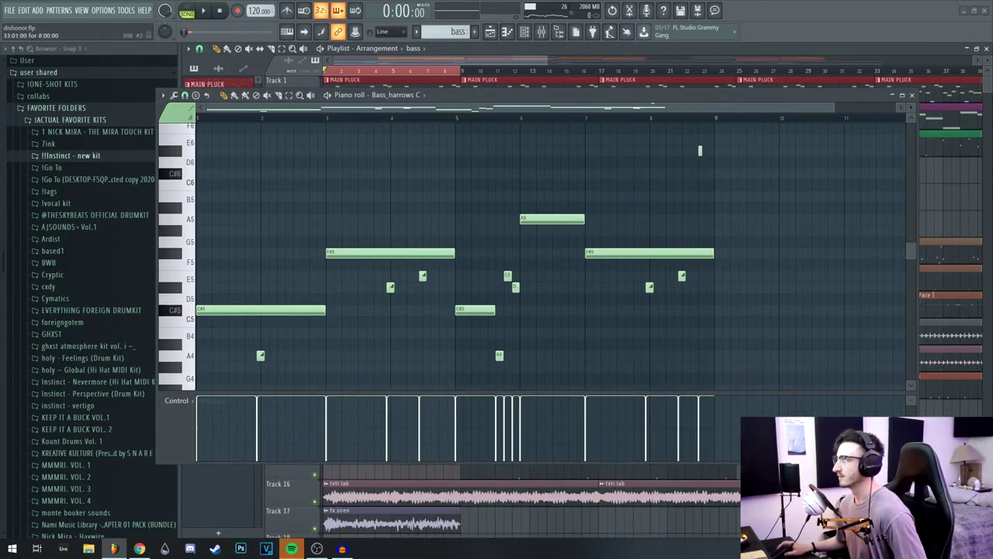
key("space")
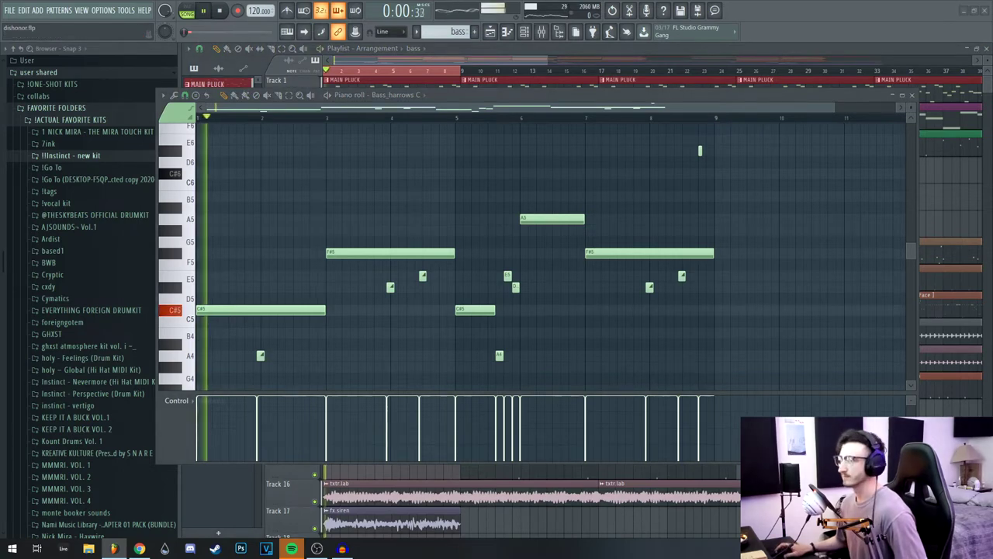
scroll(385, 184, "down", 1)
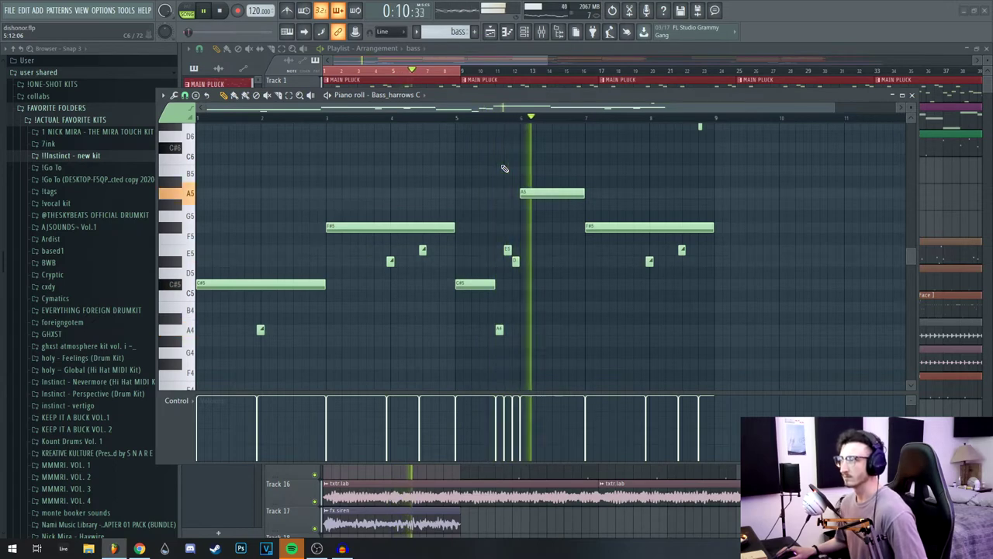
scroll(627, 199, "up", 1)
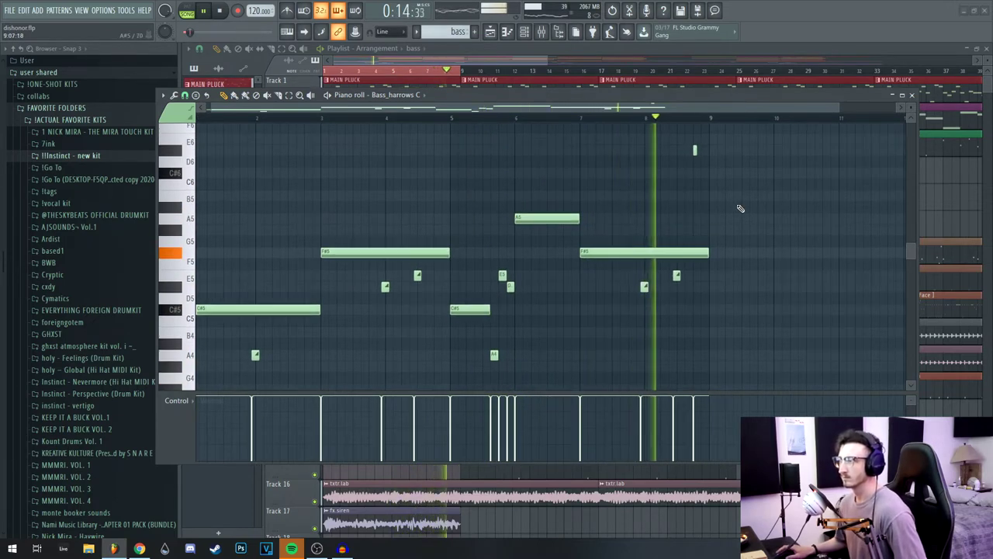
key("space")
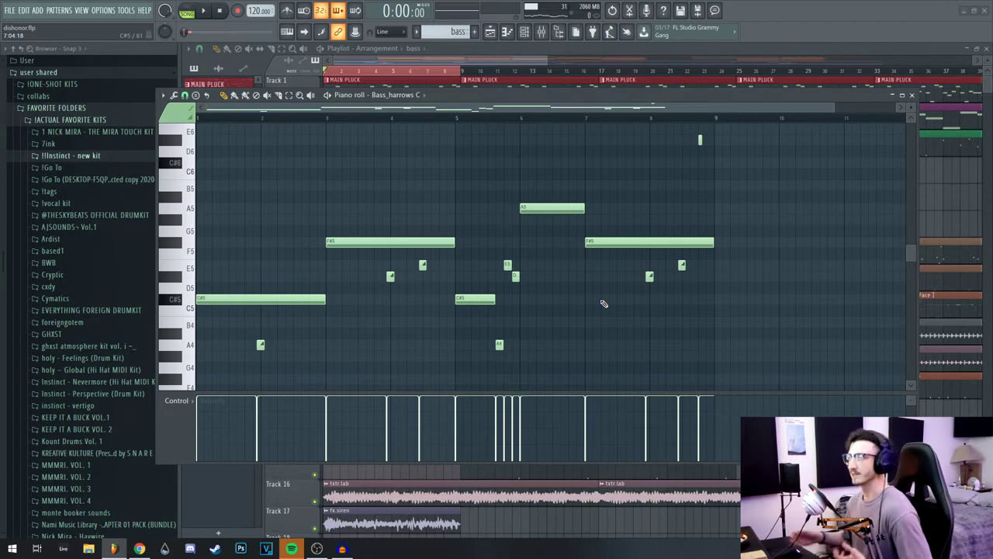
- Highlight the short D#5 and E5 passing notes in the bass line
scroll(604, 303, "down", 1)
left_click_drag(721, 230, 360, 256)
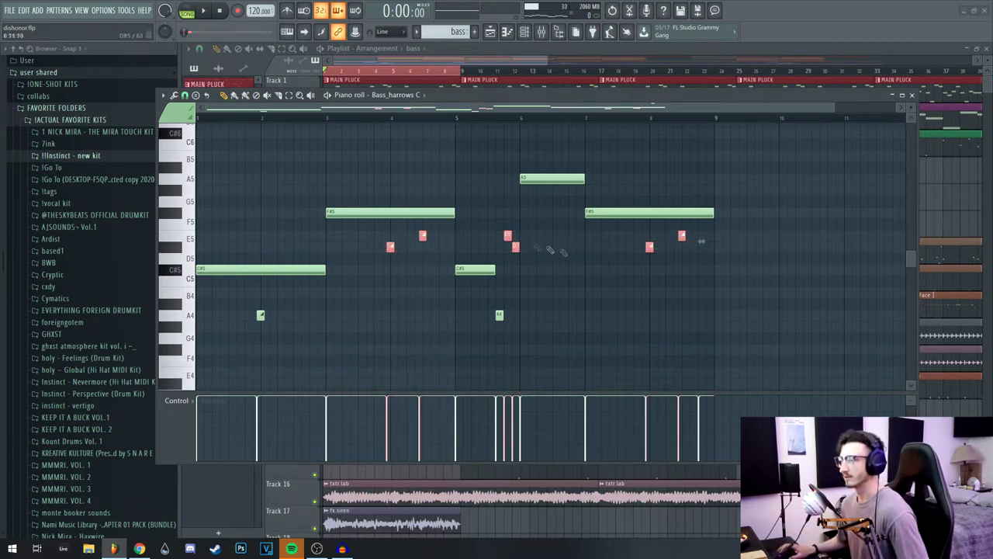
left_click_drag(715, 229, 335, 252)
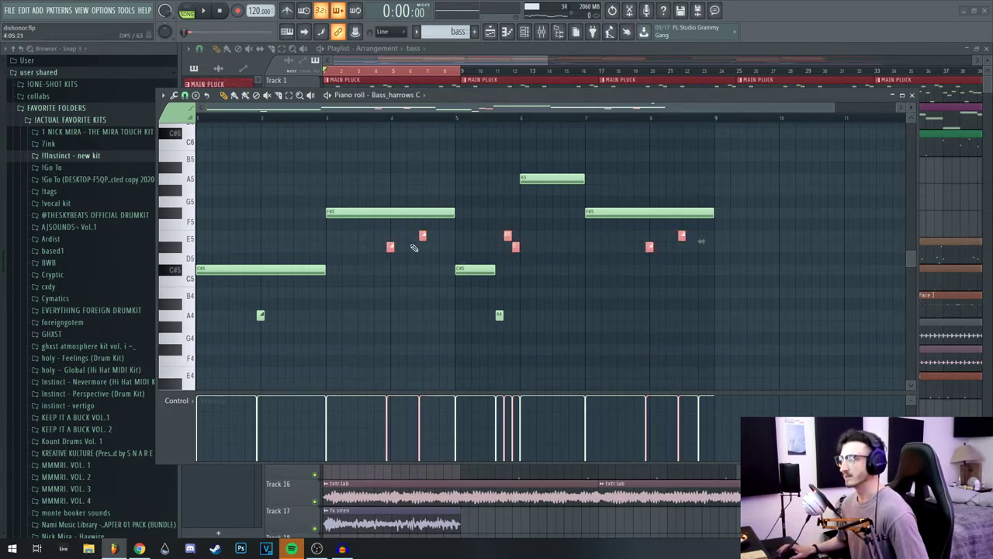
- Close the bass piano roll and play the bass with the main pluck from bar 1
left_click(913, 96)
key("space")
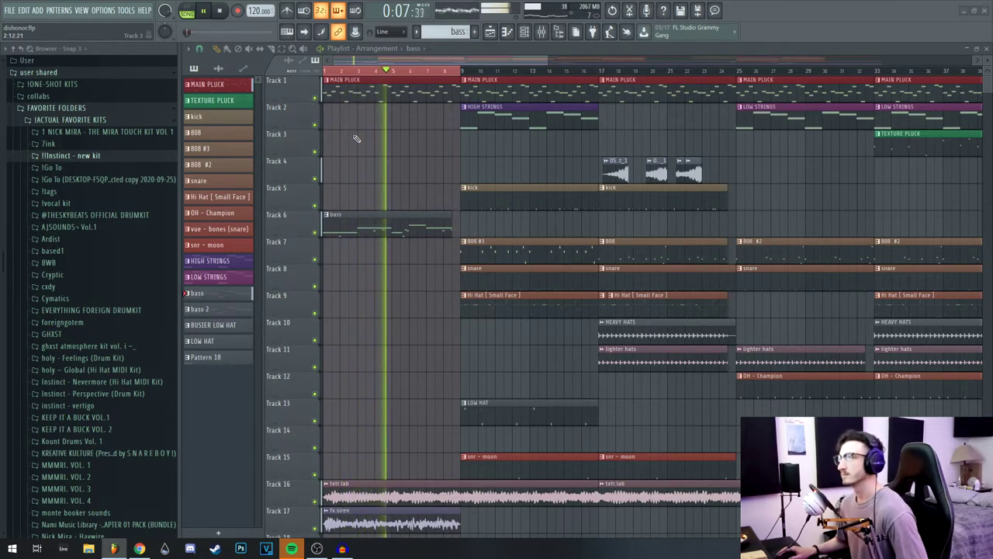
- Inspect the fx.siren and txtr.lab sample settings on Tracks 17 and 16 and play the intro from bar 1
scroll(406, 171, "down", 3)
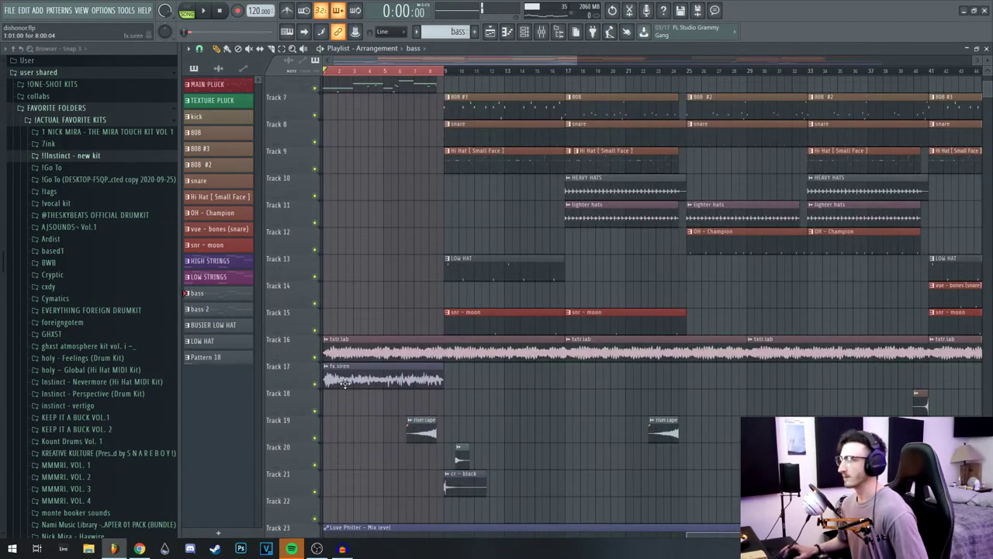
double_click(344, 383)
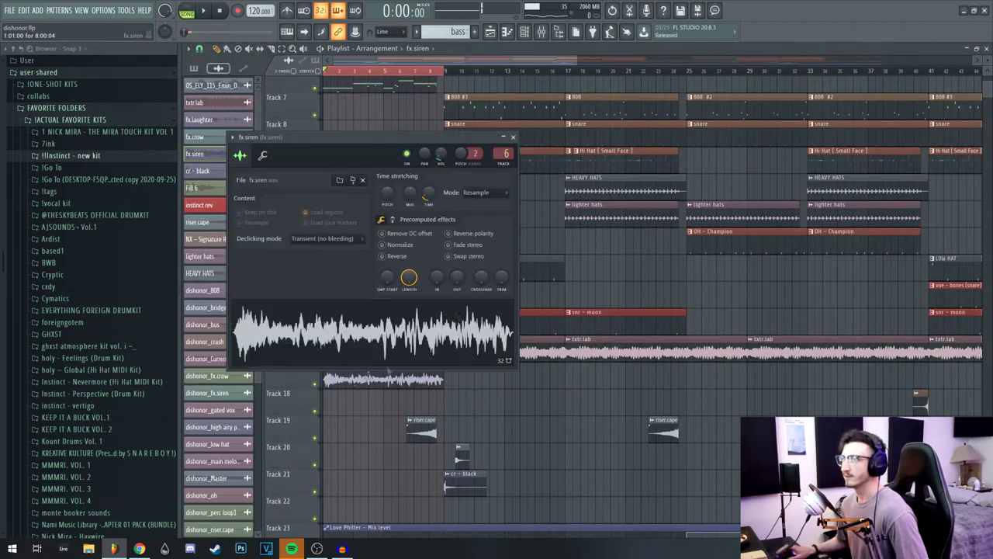
left_click(513, 138)
key("space")
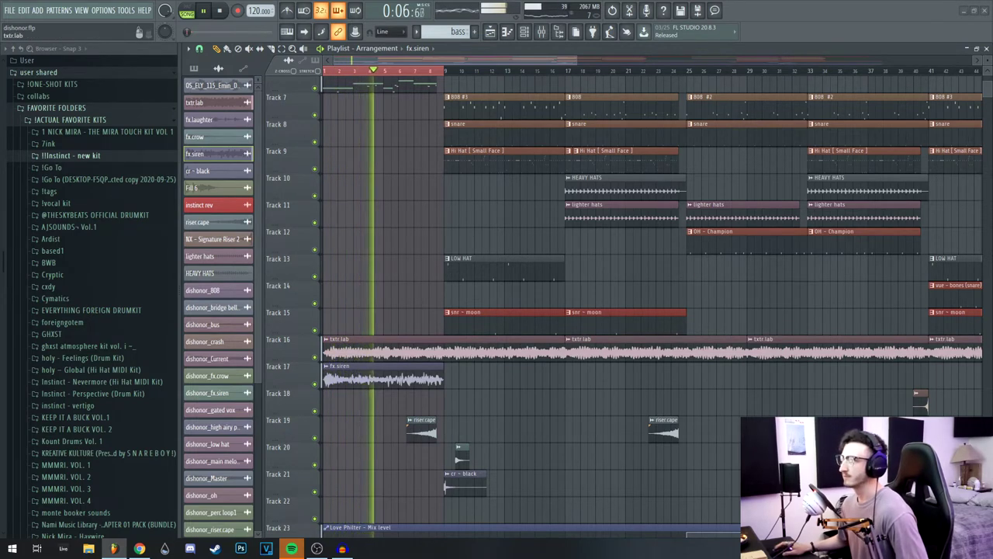
double_click(433, 355)
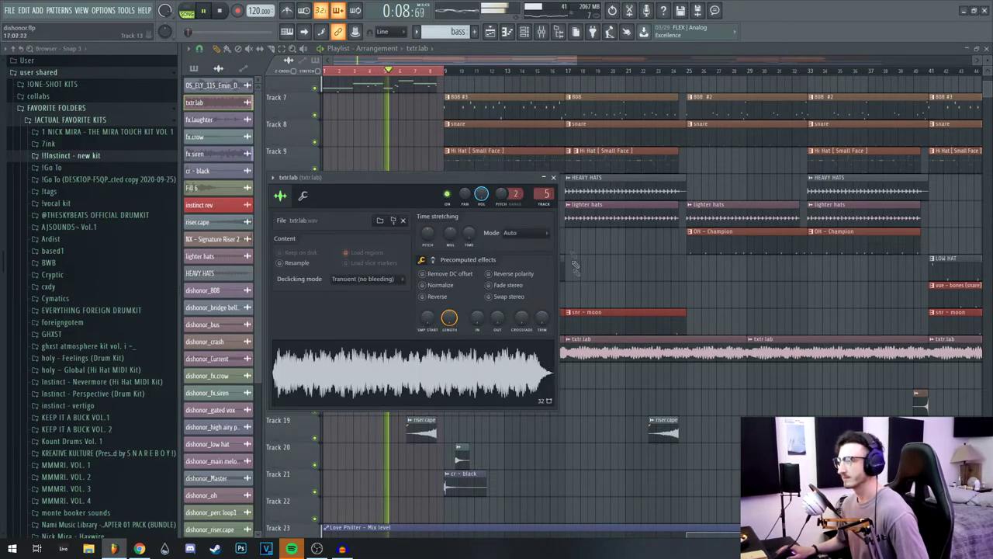
left_click(554, 178)
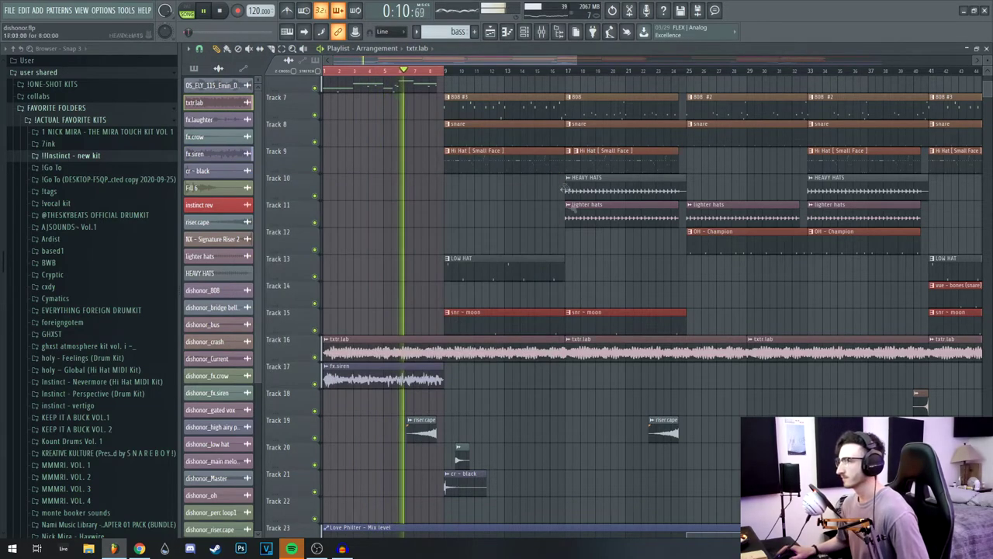
- Stop playback, clear the time selection and look over the arrangement's drum, texture and FX tracks
left_click_drag(405, 285, 412, 367)
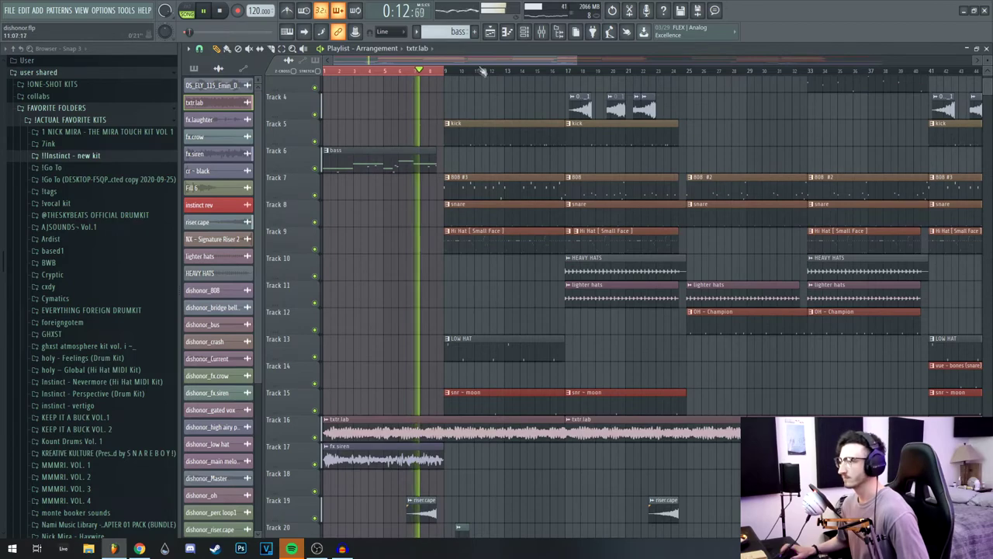
left_click_drag(429, 242, 437, 174)
scroll(434, 180, "down", 3)
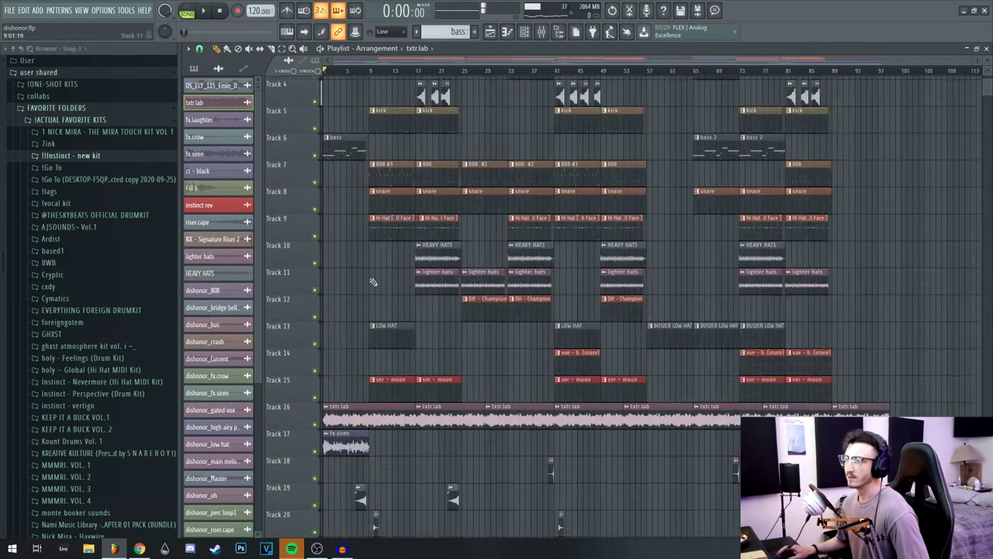
scroll(372, 281, "down", 5)
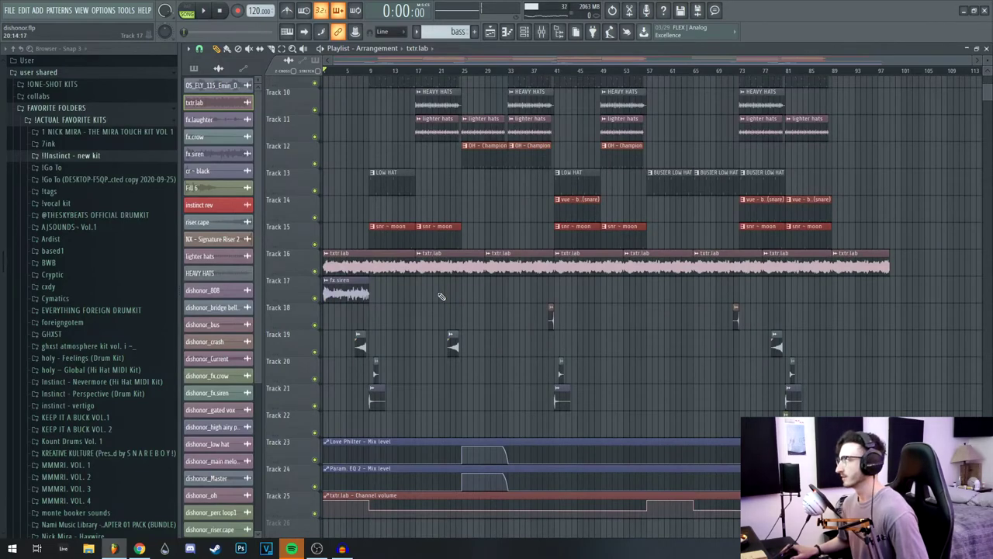
scroll(412, 306, "up", 2)
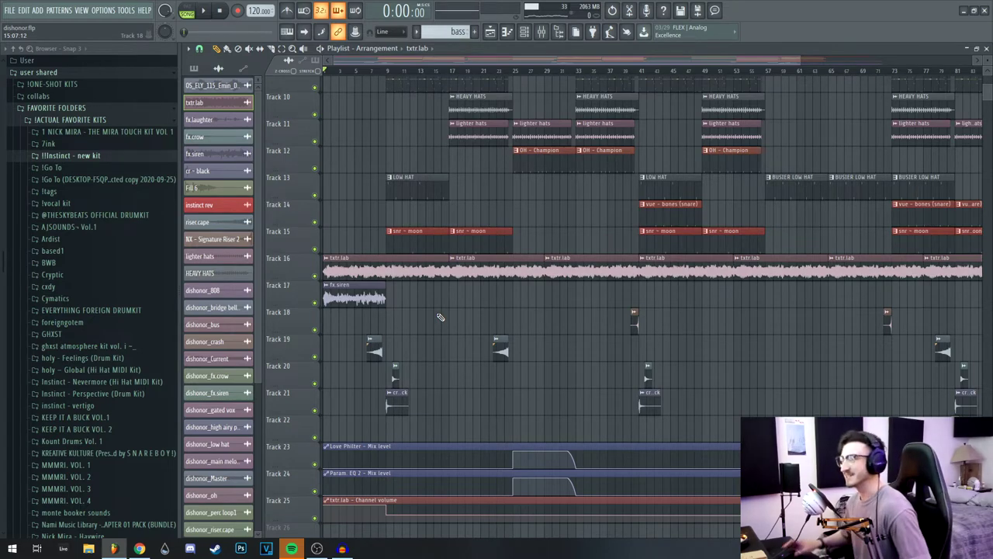
- Select bars 9 to 17 in the playlist, open the 808 #3 pattern's notes and play the section
scroll(437, 312, "down", 2)
left_click_drag(393, 299, 609, 390)
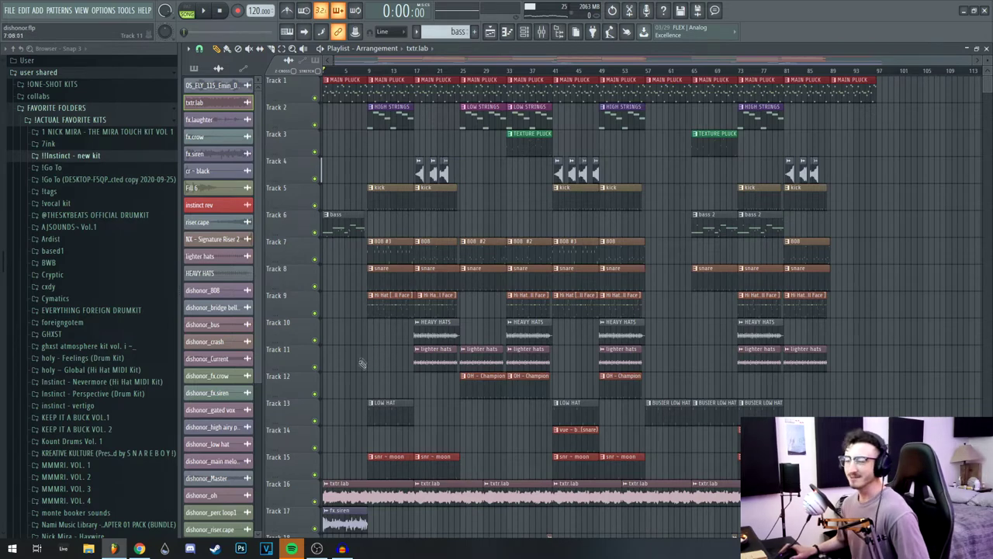
scroll(362, 366, "up", 3)
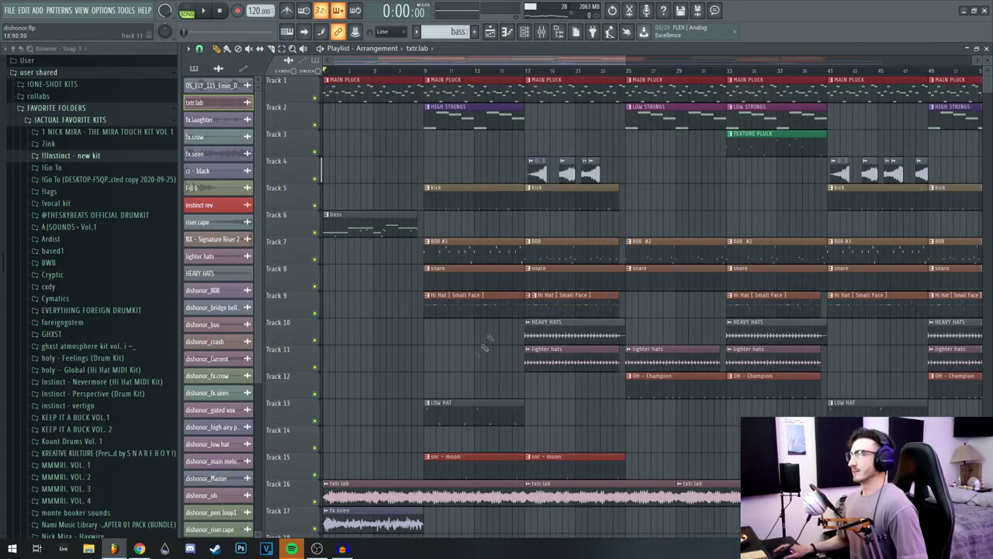
left_click_drag(423, 75, 526, 82)
double_click(444, 248)
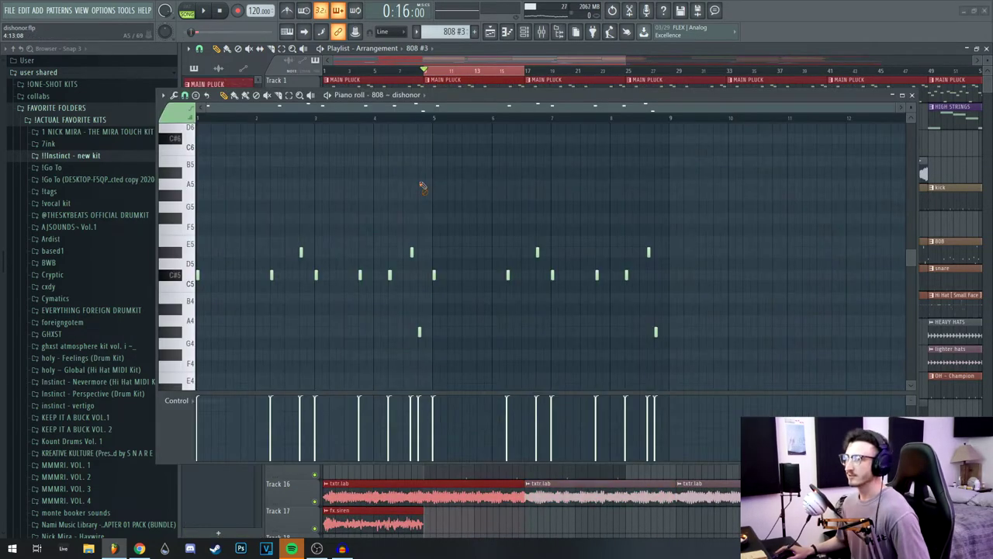
scroll(299, 232, "down", 1)
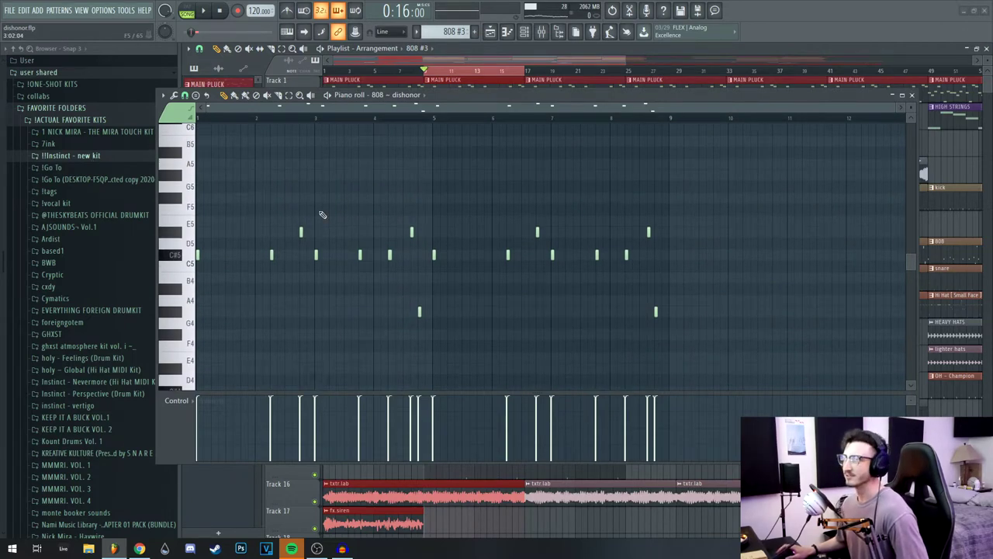
key("space")
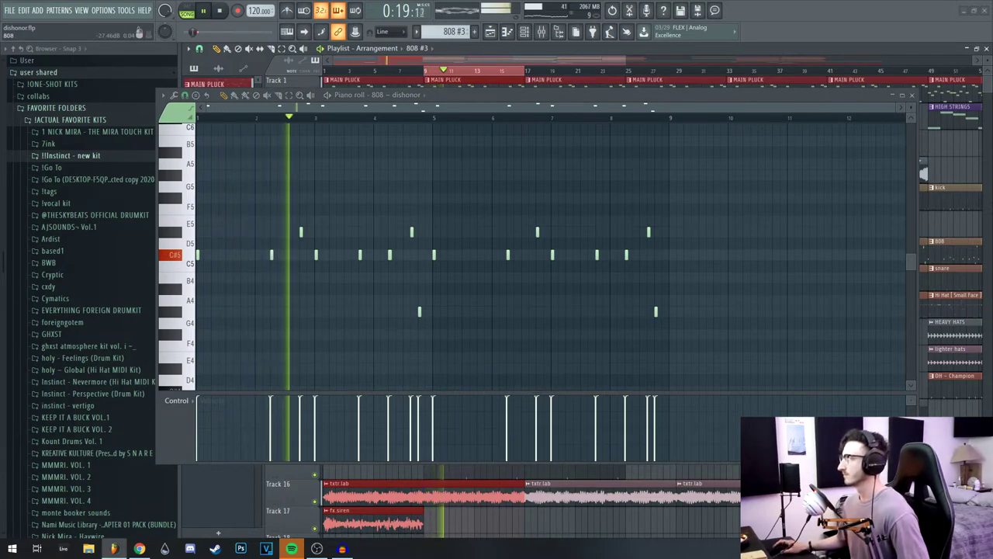
scroll(380, 218, "up", 1)
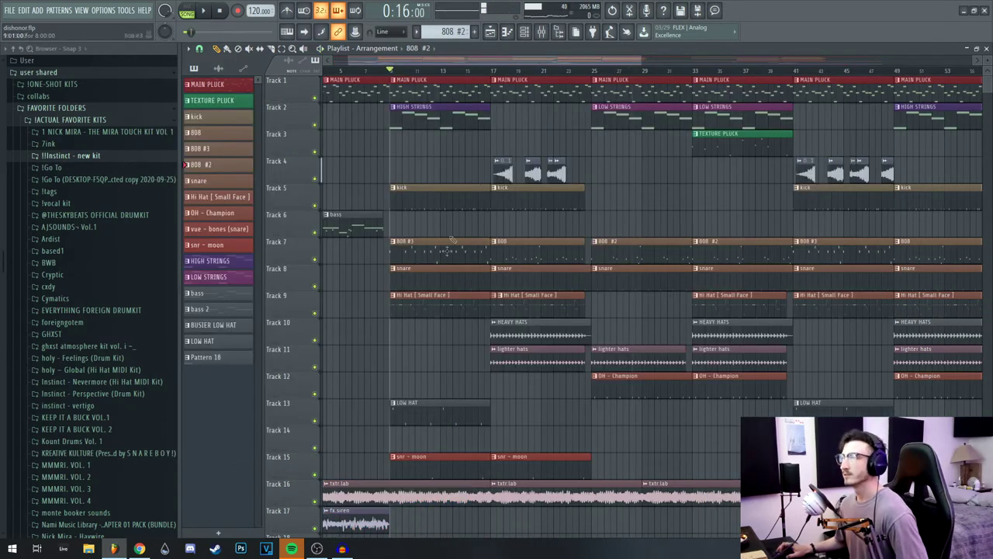
- Highlight the 808 #3 pattern's notes row by row on C#5, D#5 and G#4, and close its piano roll
double_click(443, 253)
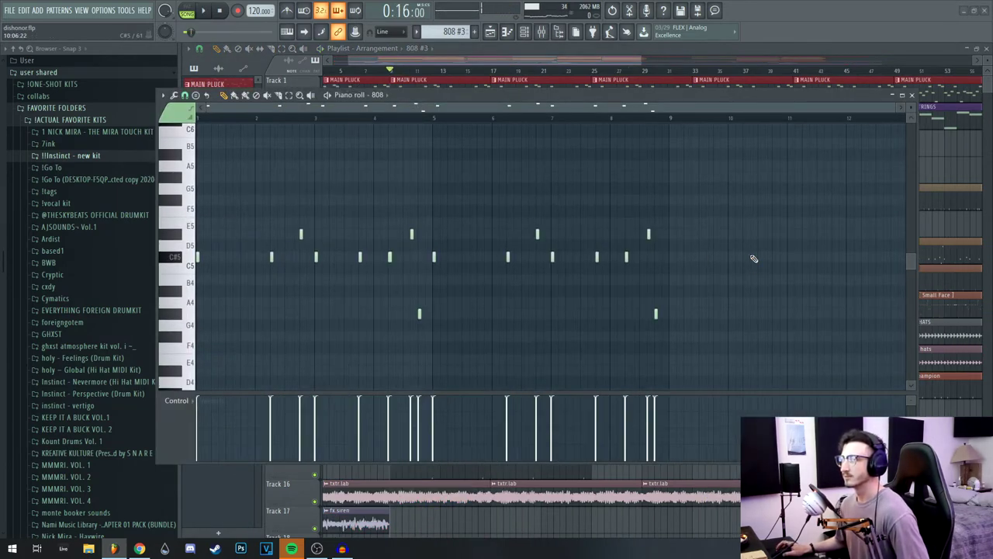
double_click(170, 260)
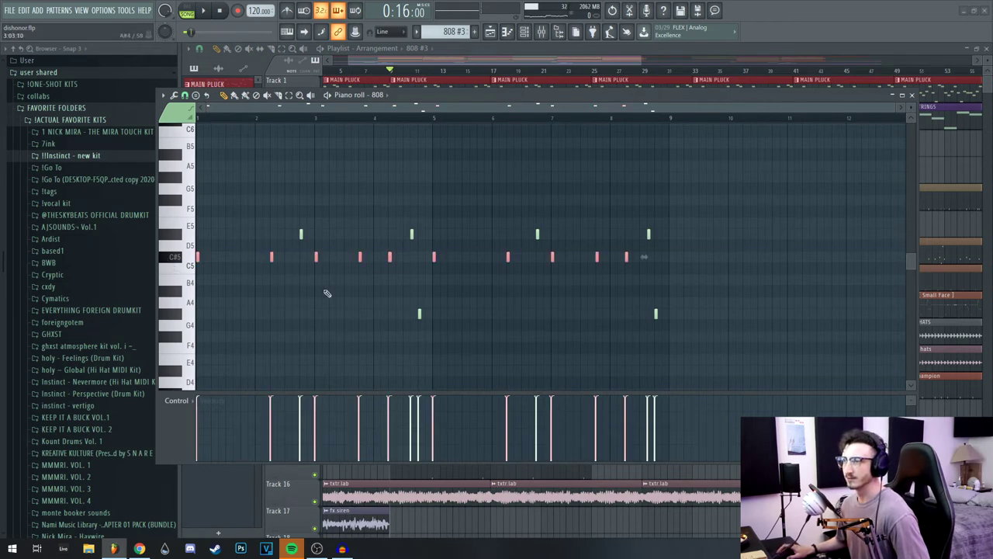
right_click(172, 236)
right_click(174, 313)
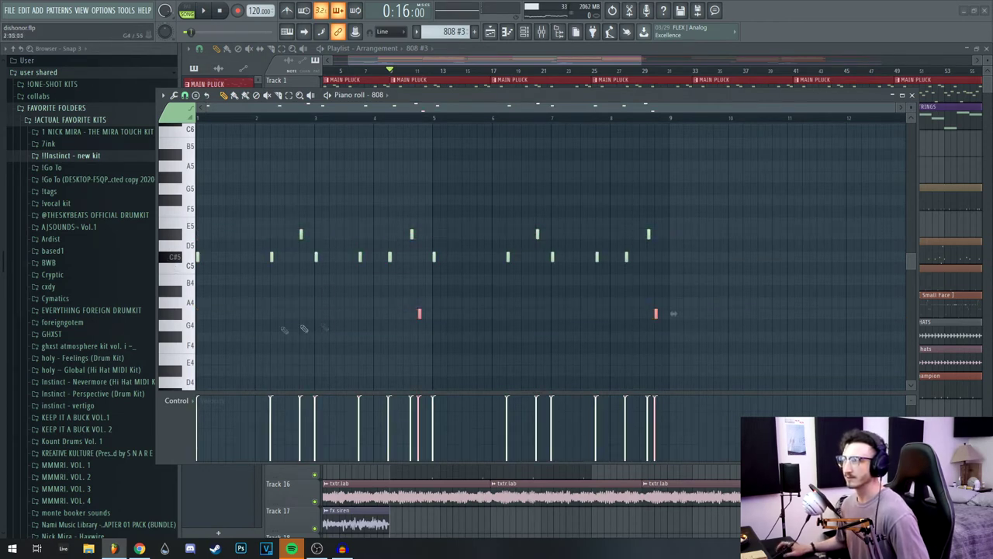
left_click(913, 96)
- Inspect the 808 pattern's notes up to the high E6 hits, play it briefly from partway through and close it
double_click(489, 259)
scroll(749, 266, "up", 2)
scroll(767, 249, "down", 1)
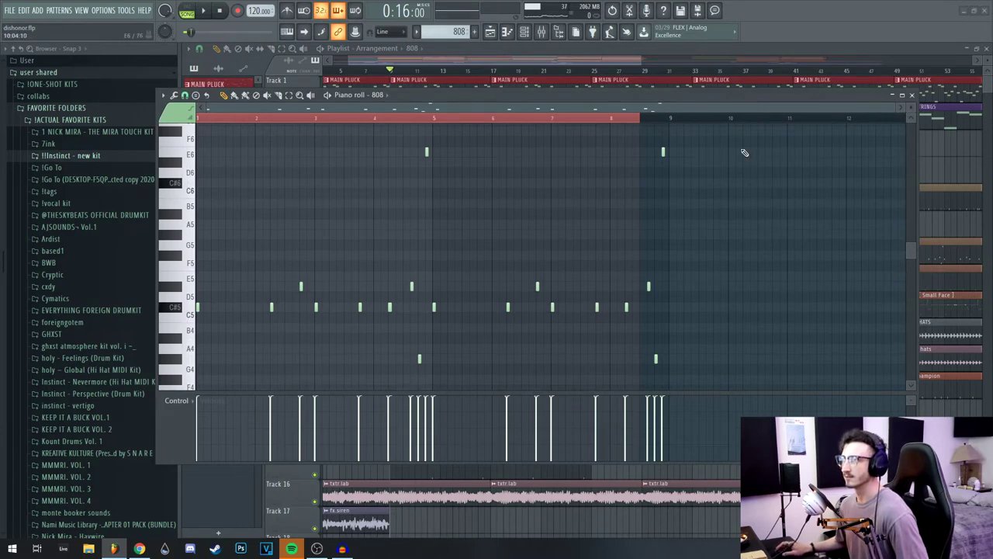
left_click(396, 119)
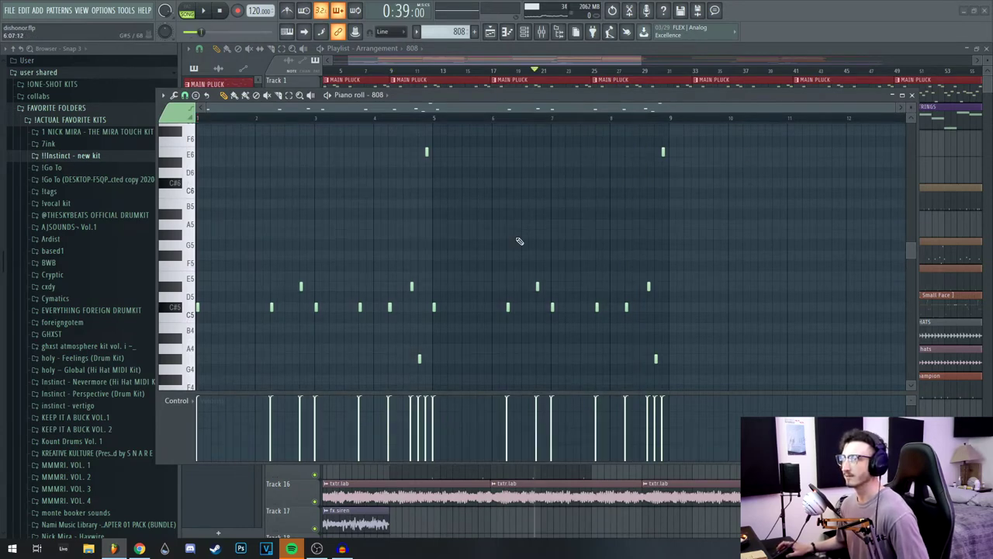
key("space")
key("space")
left_click(912, 95)
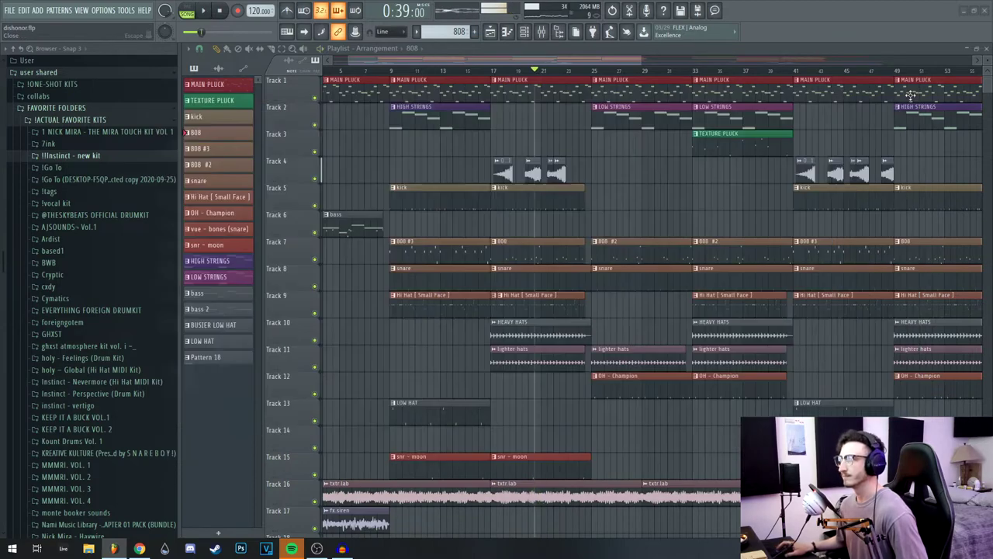
- Inspect the 808 #2 pattern's sparser notes, move the playback position to bar 25 and close its piano roll
scroll(621, 217, "right", 2)
double_click(567, 248)
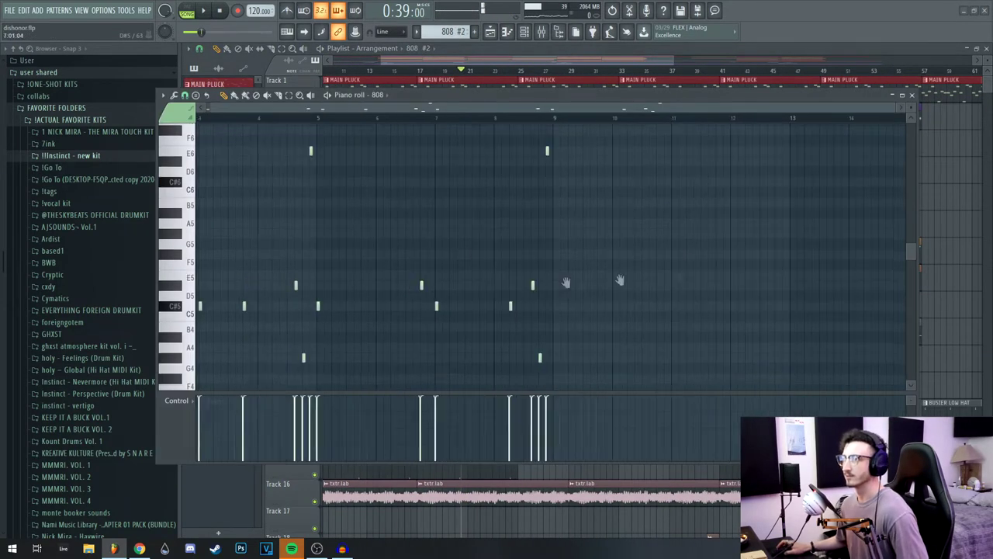
scroll(435, 240, "up", 1)
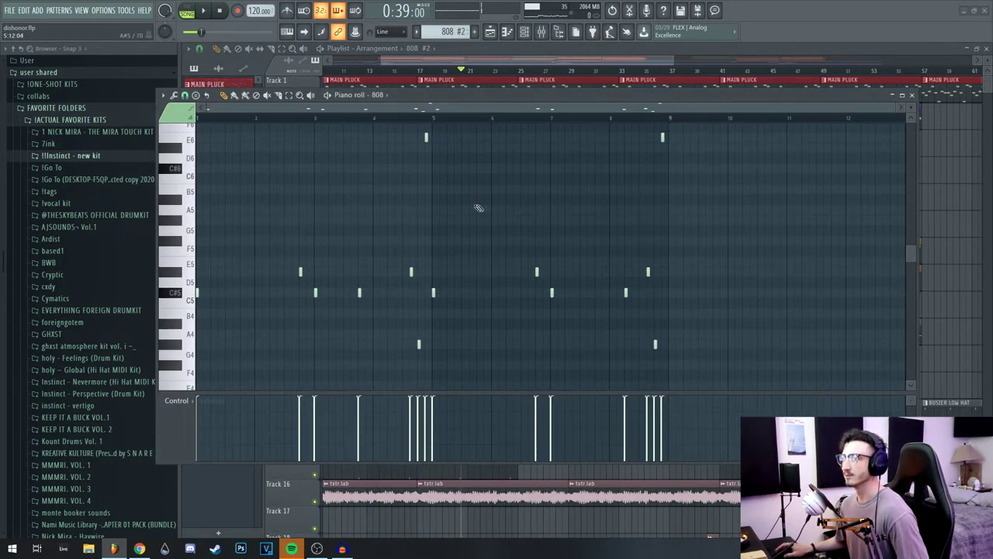
scroll(479, 208, "up", 1)
left_click_drag(125, 302, 127, 302)
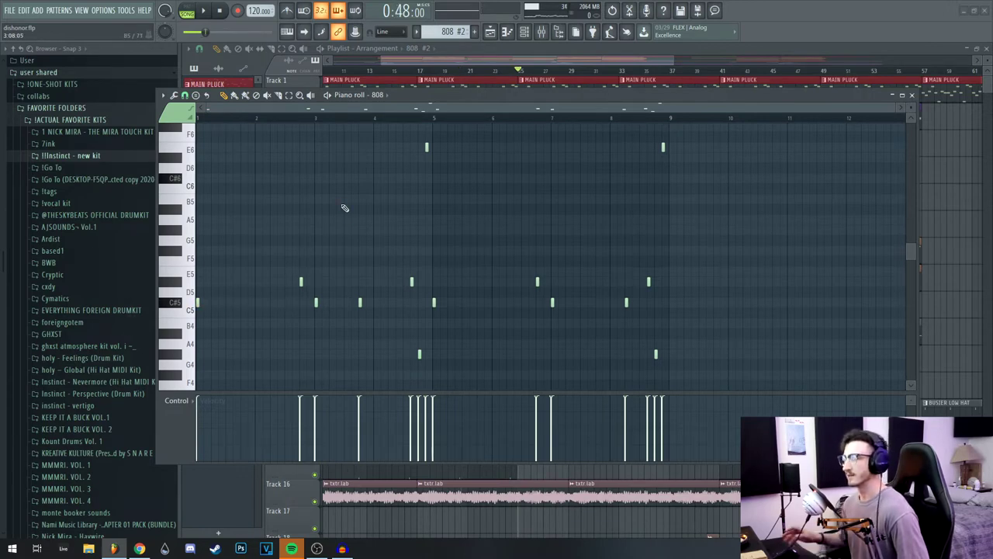
left_click(912, 94)
- Set playback to bar 9 and open the kick pattern's notes to play them with the arrangement
scroll(405, 74, "down", 3)
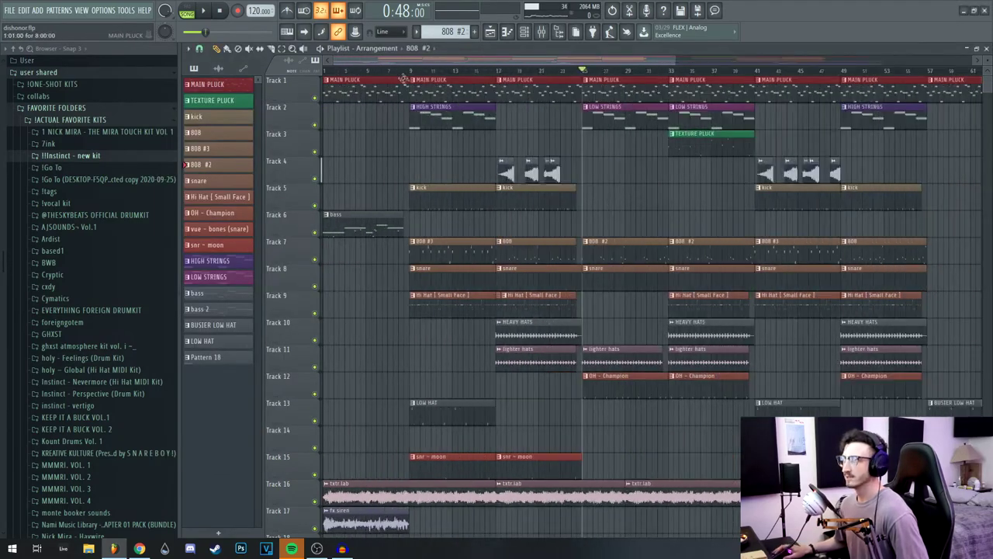
left_click(410, 72)
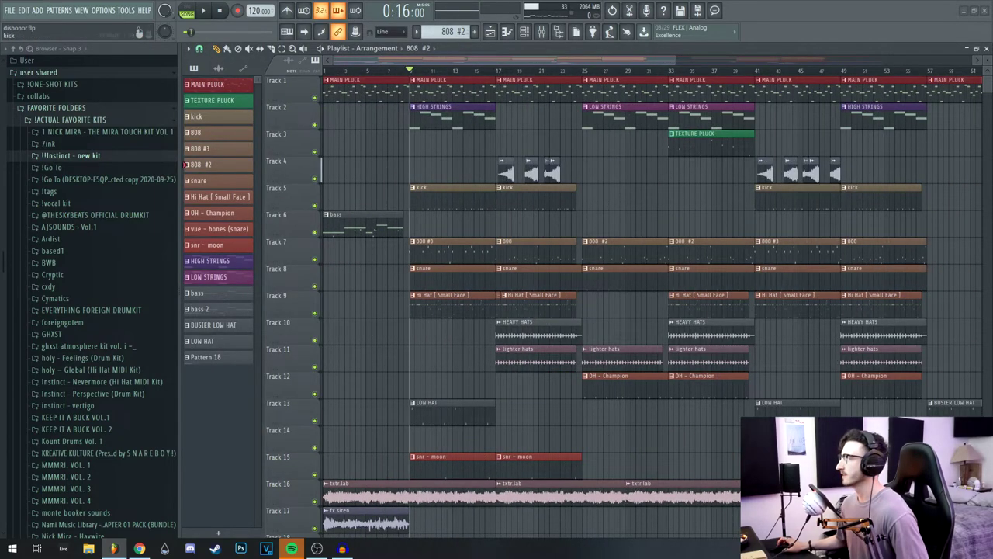
double_click(440, 197)
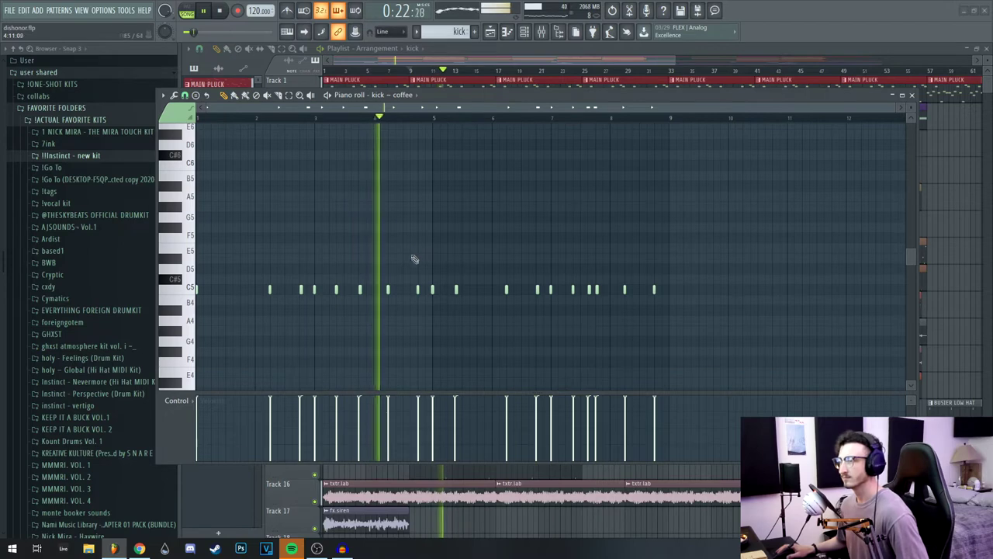
left_click(912, 95)
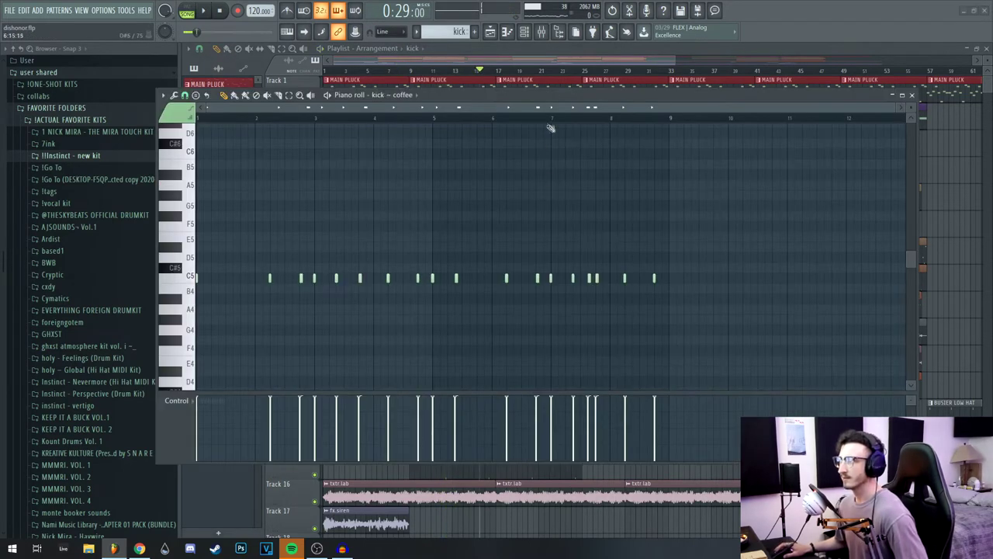
- Highlight the kick notes in bars 7 and 8 of the pattern, play them and close the piano roll
left_click_drag(550, 124, 665, 120)
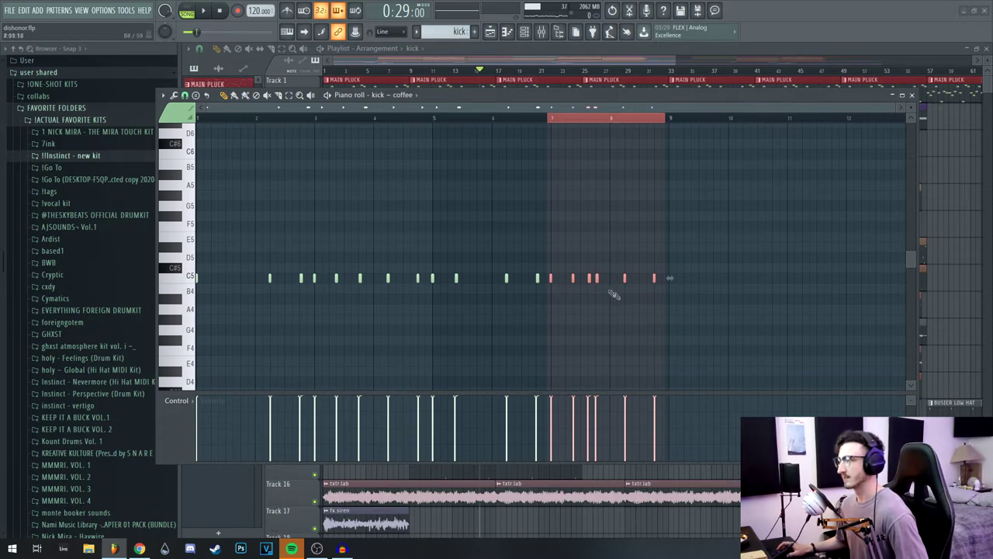
left_click_drag(552, 120, 572, 128)
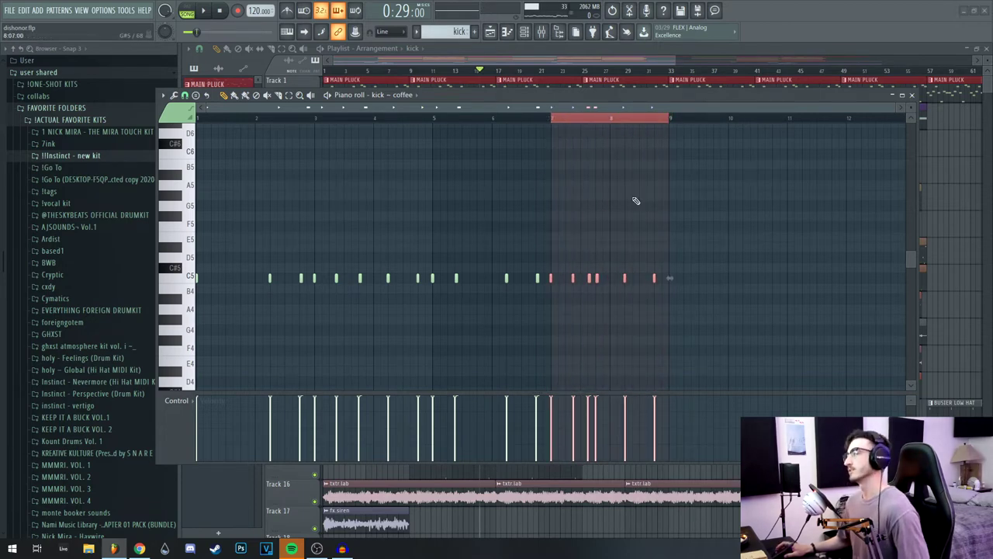
key("space")
key("space")
key("F7")
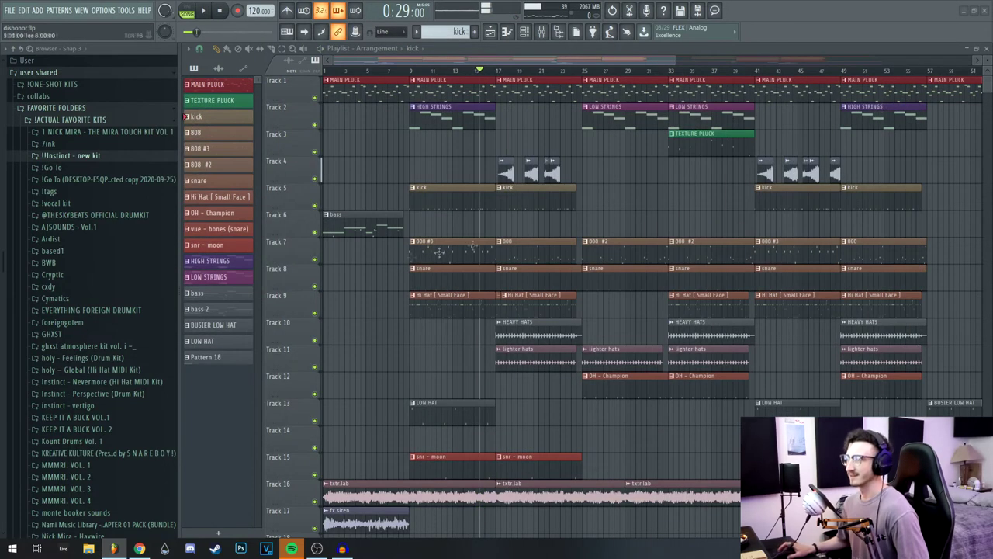
- Inspect the snare pattern's notes on Track 8, audition its C5 sound and return to the playlist
double_click(437, 275)
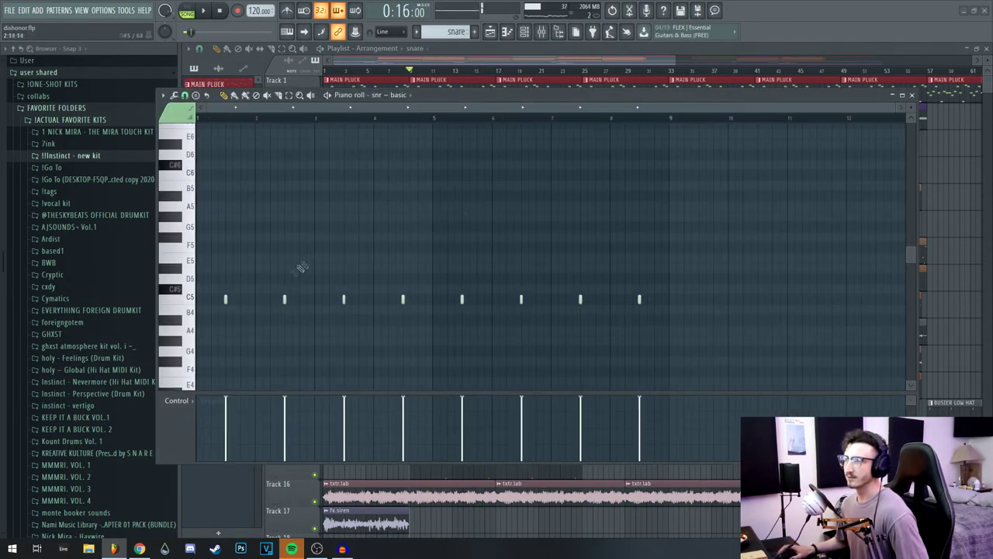
left_click(190, 302)
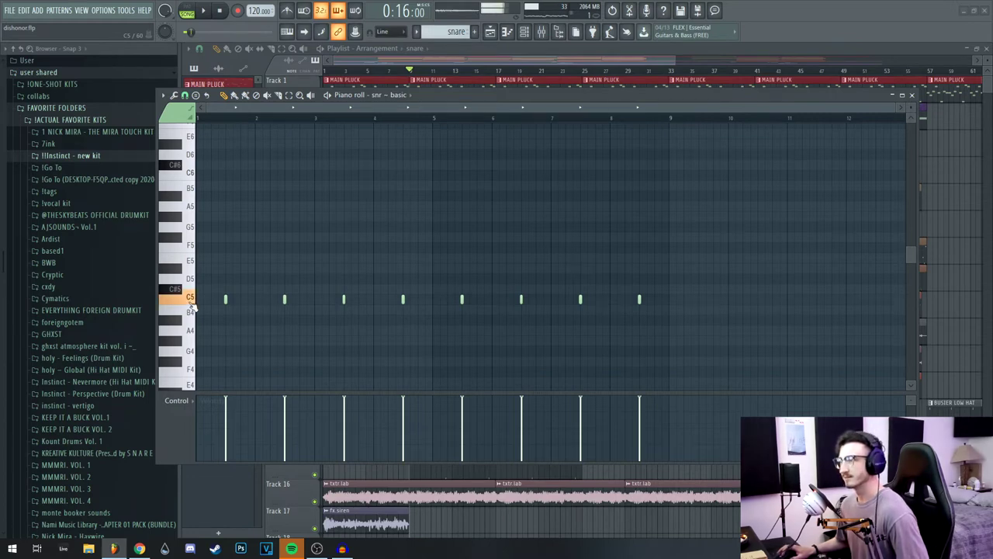
left_click(912, 95)
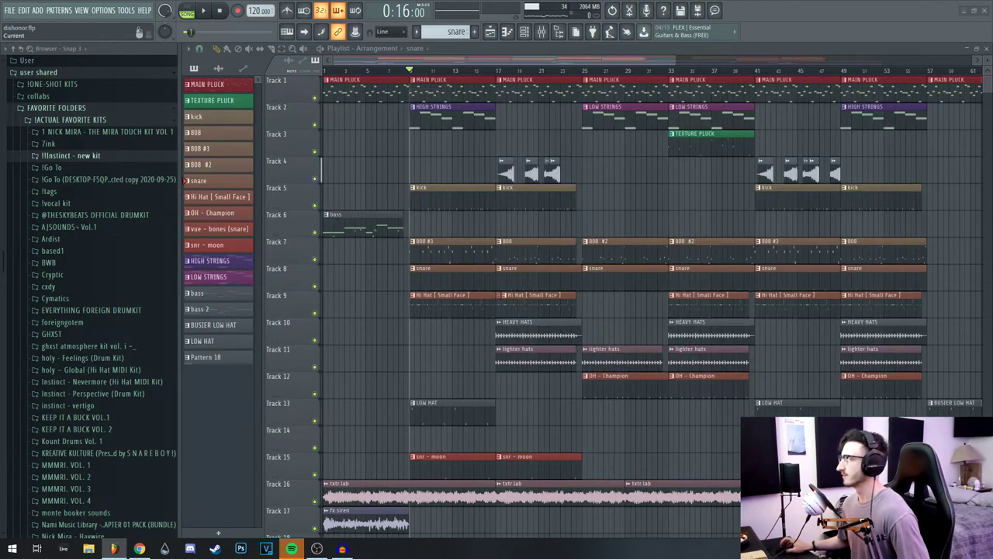
left_click(554, 130)
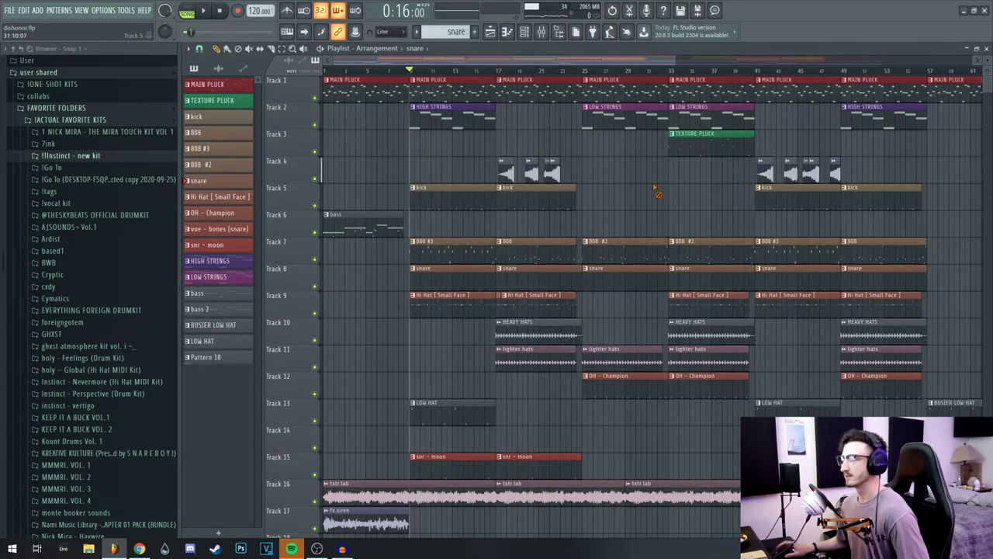
- Open the Hi Hat [ Small Face ] pattern's notes and highlight the ones pitched below C5
key("space")
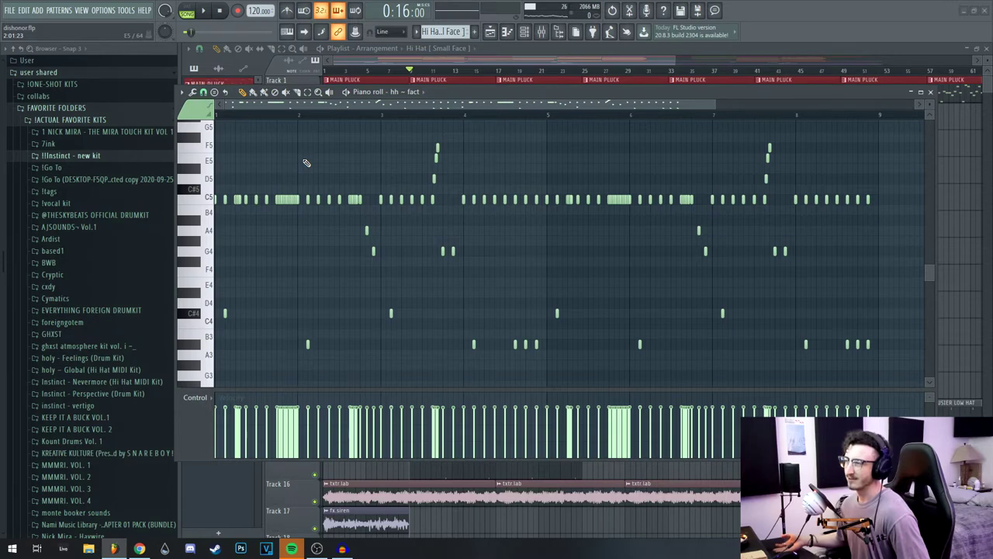
scroll(315, 167, "down", 1)
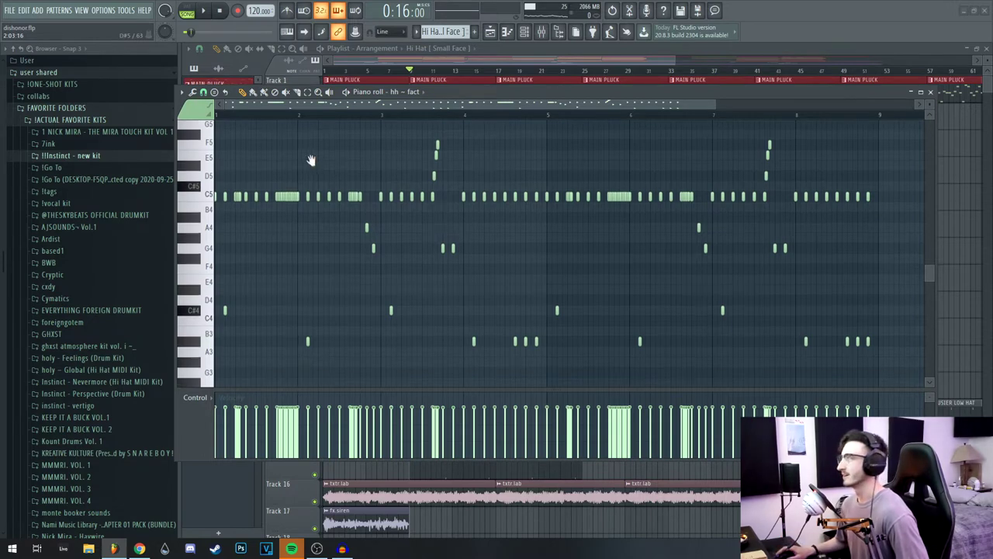
scroll(237, 182, "down", 3)
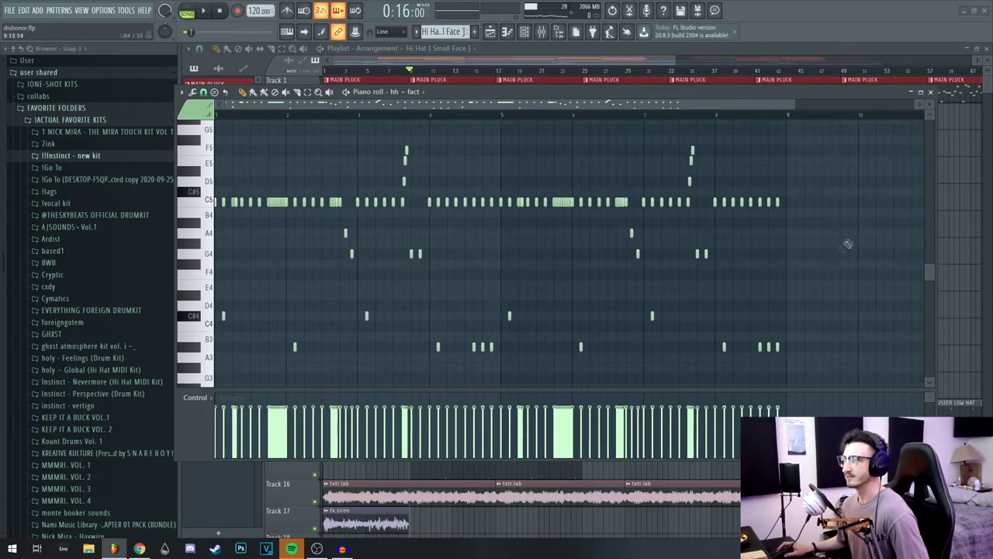
left_click_drag(849, 226, 218, 359, "ctrl")
left_click_drag(492, 302, 492, 344)
left_click(489, 260, "ctrl")
left_click_drag(487, 241, 520, 266)
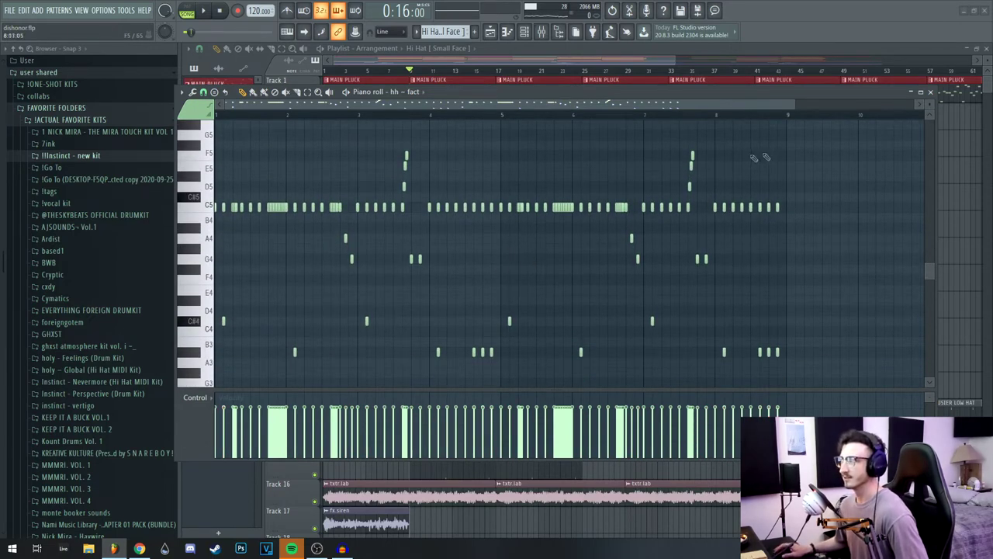
- Highlight the hi-hat's D5, E5 and F5 notes and examine the fast C5 rolls up close
left_click_drag(776, 140, 356, 193)
scroll(293, 166, "up", 2)
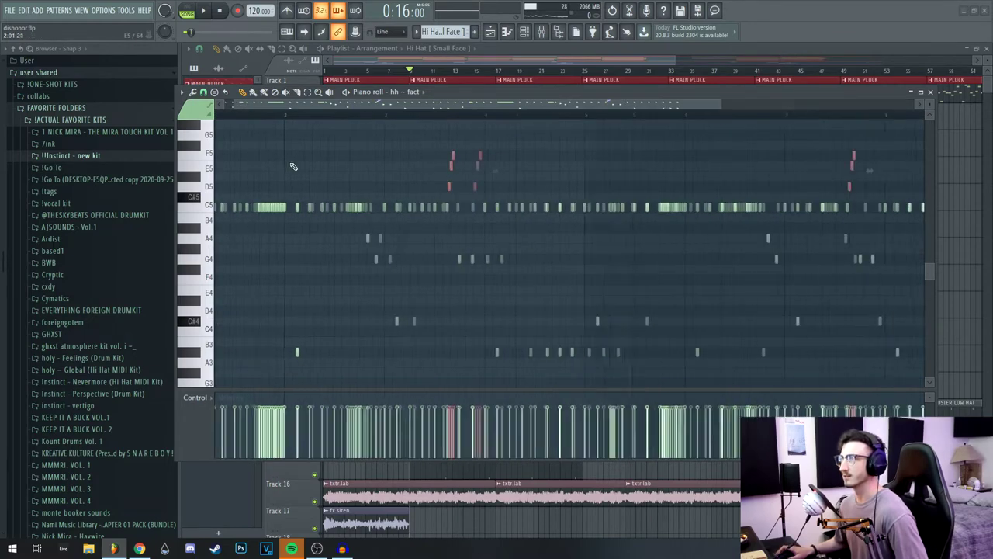
scroll(279, 187, "up", 4)
left_click_drag(290, 205, 349, 227)
scroll(658, 280, "left", 1)
left_click(658, 279, "ctrl")
scroll(497, 368, "down", 3)
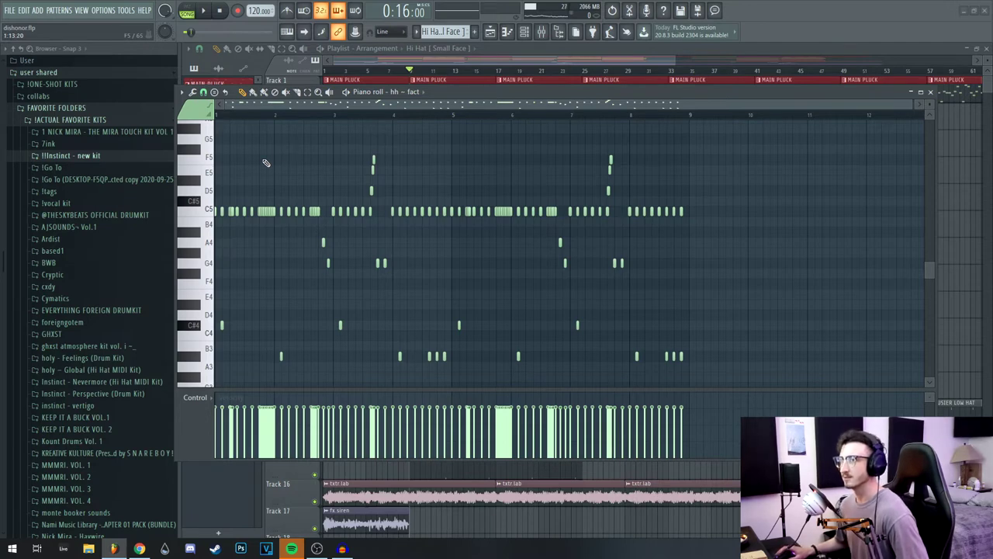
- Inspect the LOW HAT pattern's notes, audition G#4, check the low hat's Fruity Reeverb 2 settings and close both windows
key("space")
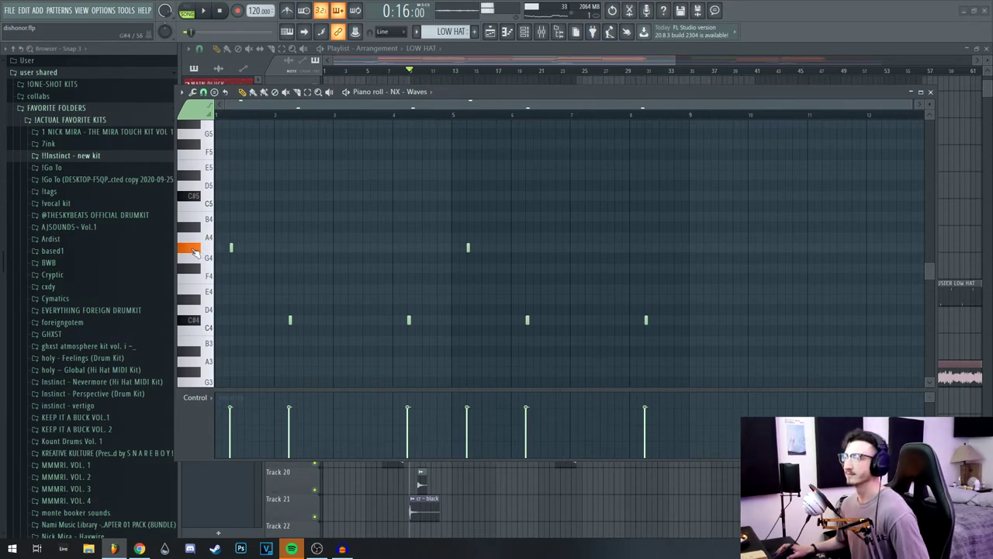
left_click(931, 92)
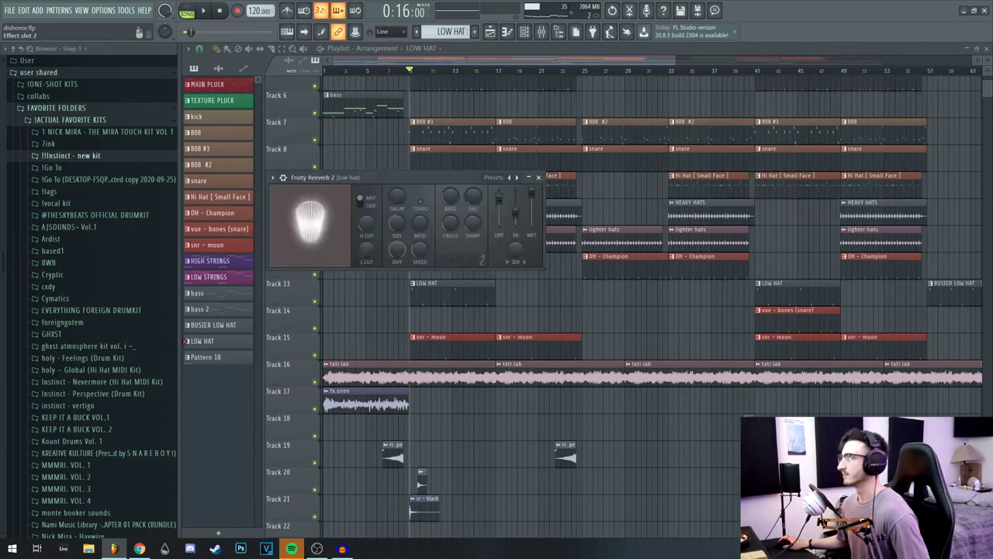
left_click(538, 178)
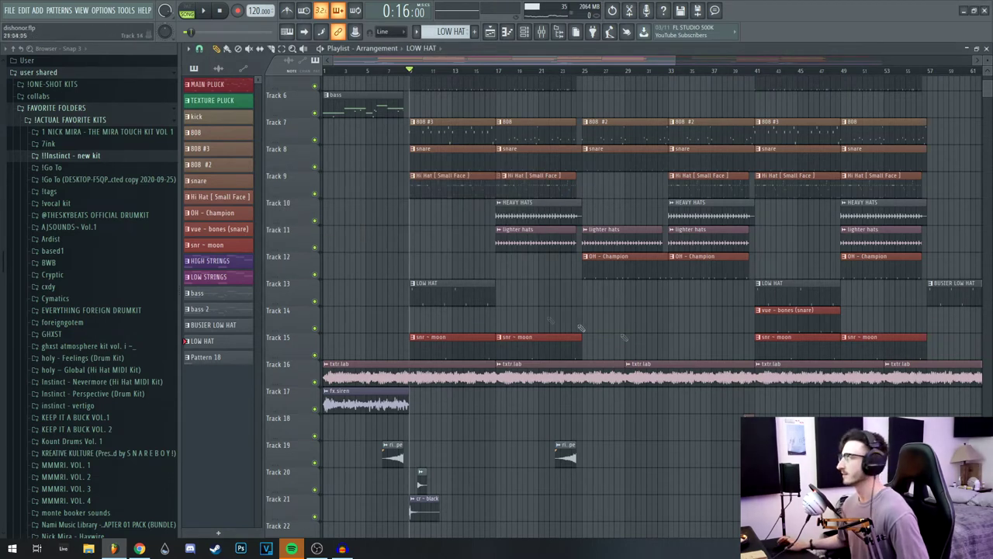
- Play the section from bar 9, inspect the snr - moon pattern's notes and audition its C5 sound
scroll(583, 305, "up", 1)
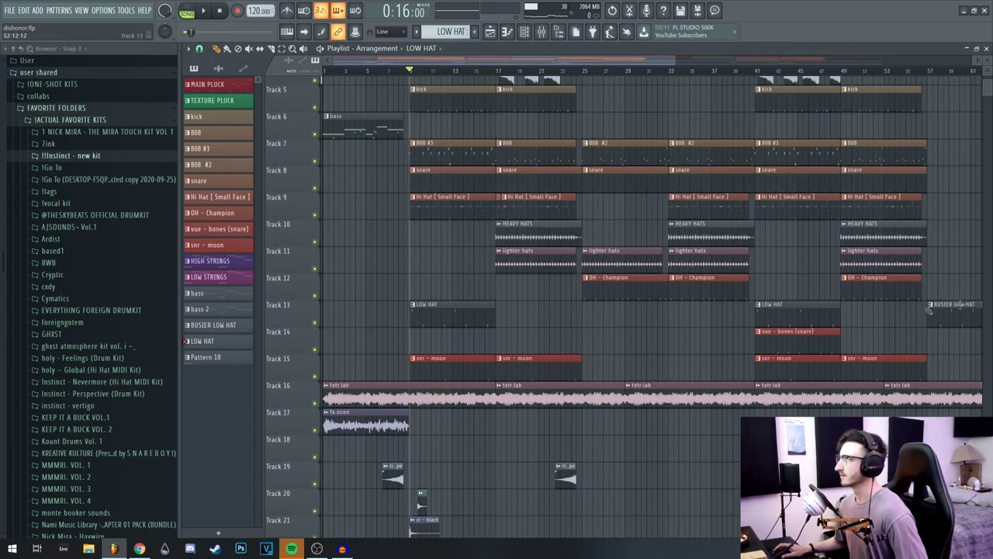
key("space")
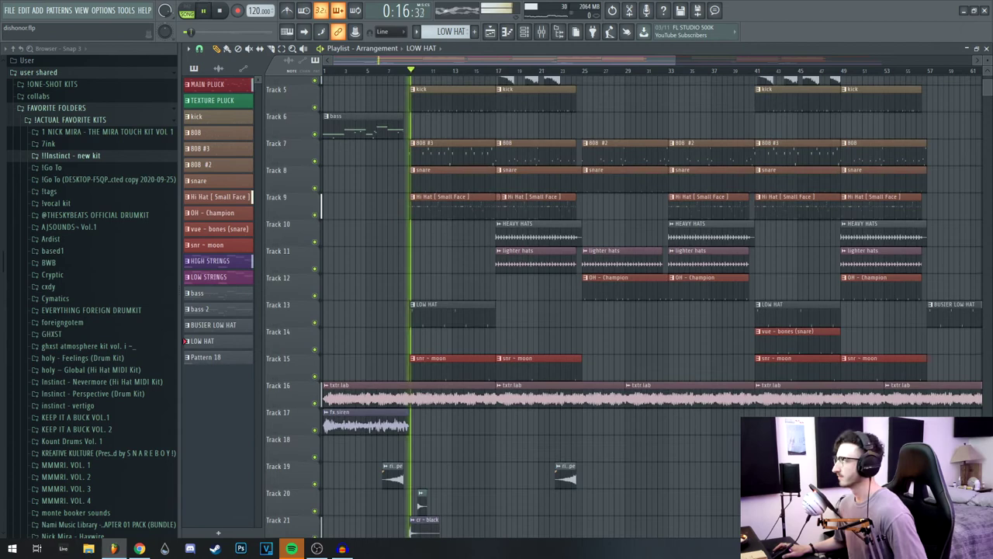
double_click(471, 329)
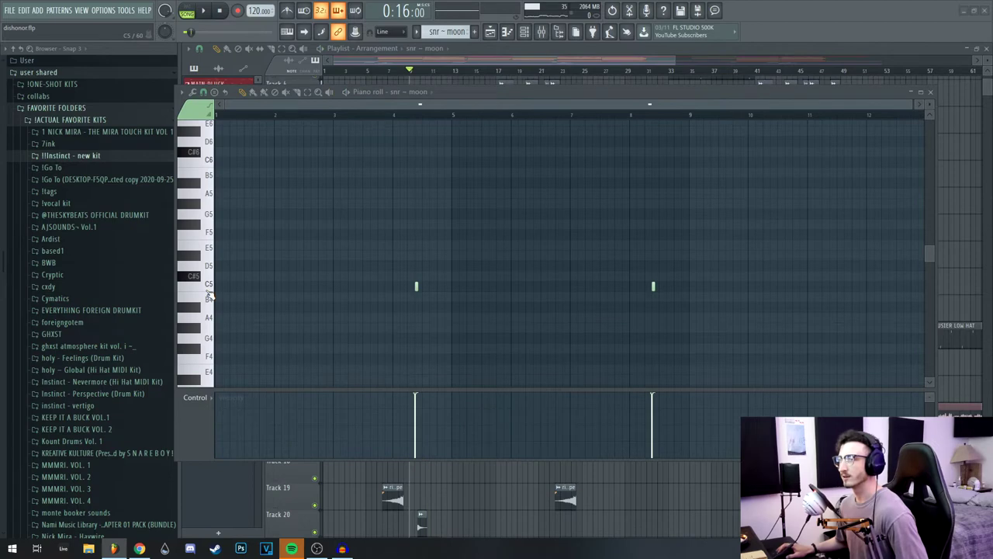
left_click(198, 287)
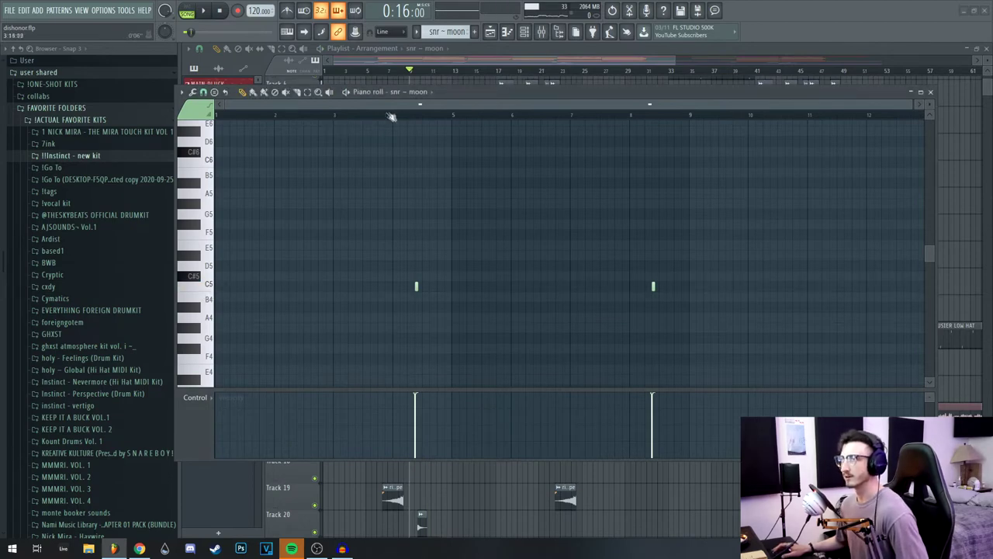
key("space")
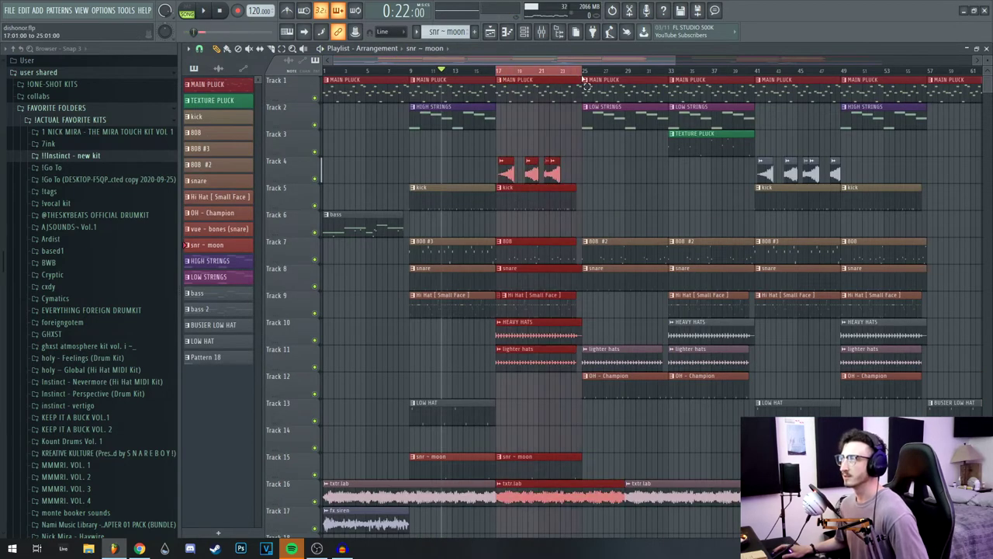
- Select the time range from bar 17 to bar 25 in the playlist and point out the HEAVY HATS and lighter hats loops
left_click_drag(583, 79, 583, 79)
scroll(556, 136, "up", 2)
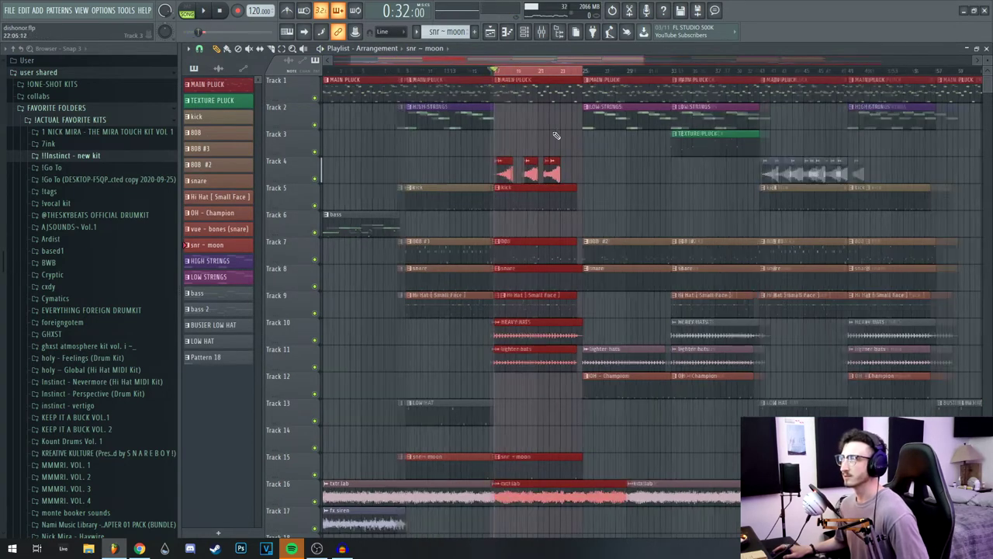
right_click(528, 420)
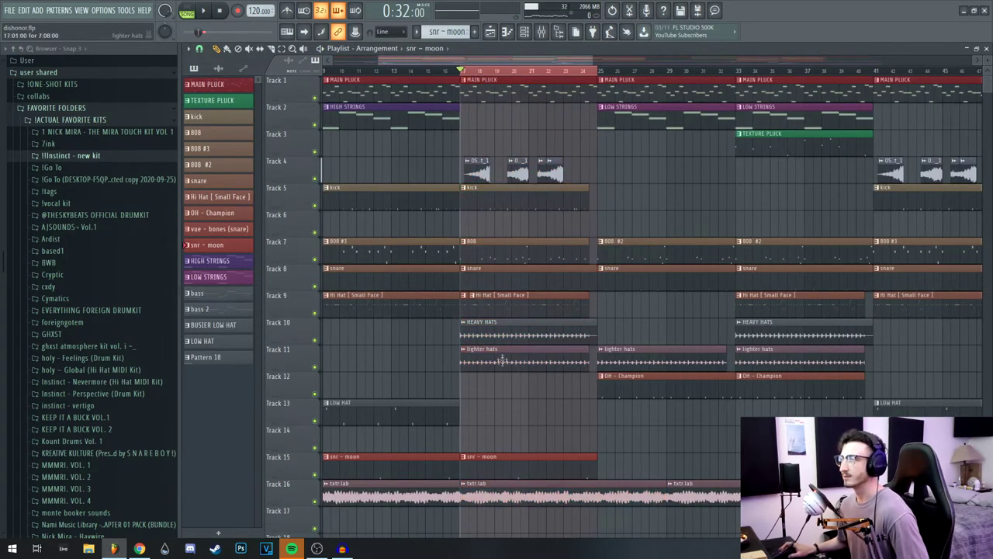
left_click_drag(510, 332, 514, 386)
right_click(559, 426)
scroll(623, 444, "left", 1)
mouse_move(563, 425)
left_mouse_down()
mouse_move(485, 421)
mouse_move(581, 427)
left_mouse_up()
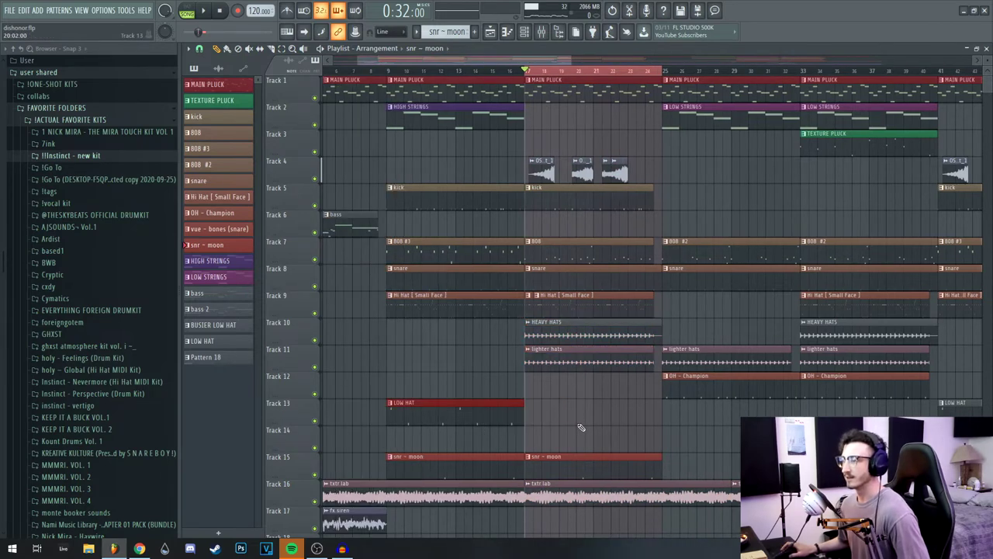
scroll(565, 400, "right", 2)
- Check the sample settings of the HEAVY HATS and lighter hats loops, and play the section from bar 17
double_click(536, 333)
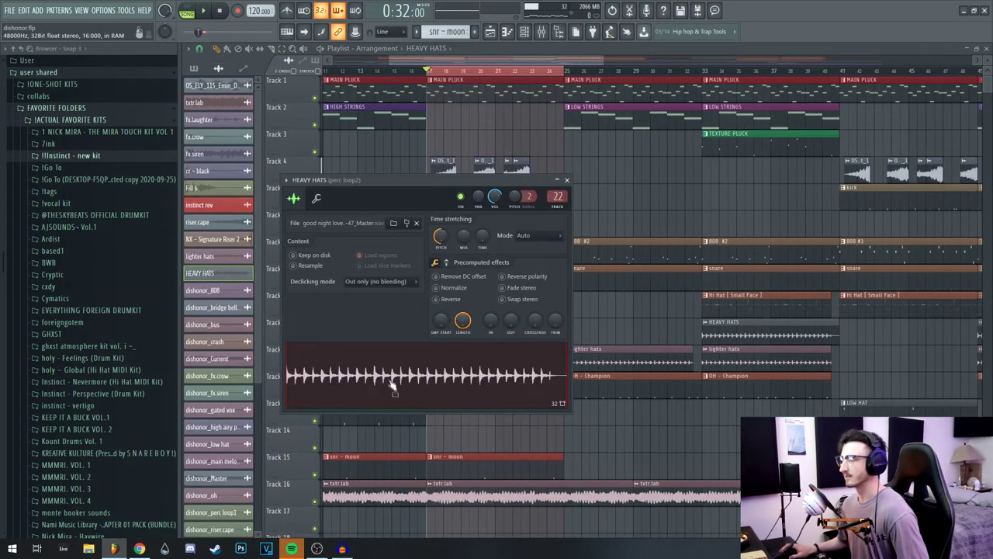
left_click_drag(419, 179, 440, 153)
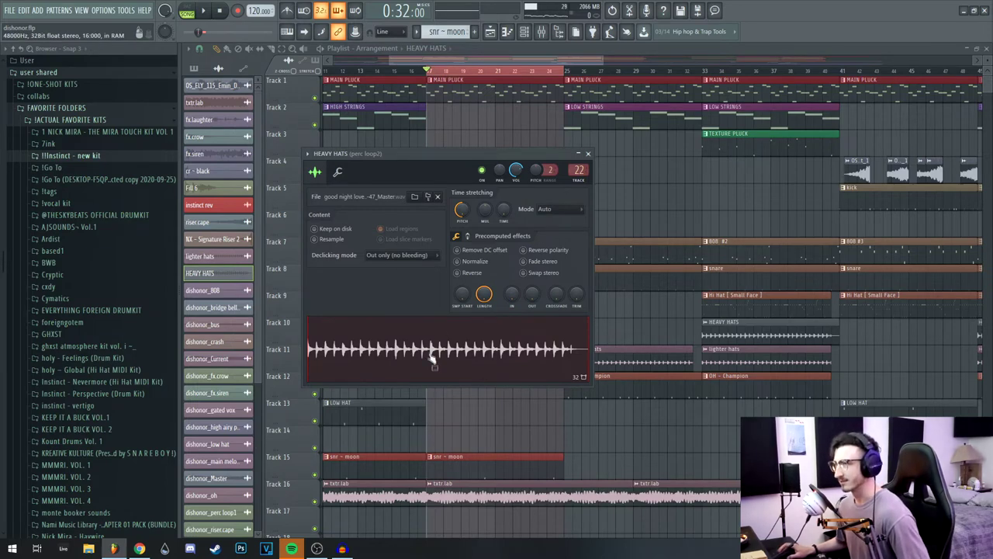
left_click(591, 155)
double_click(434, 178)
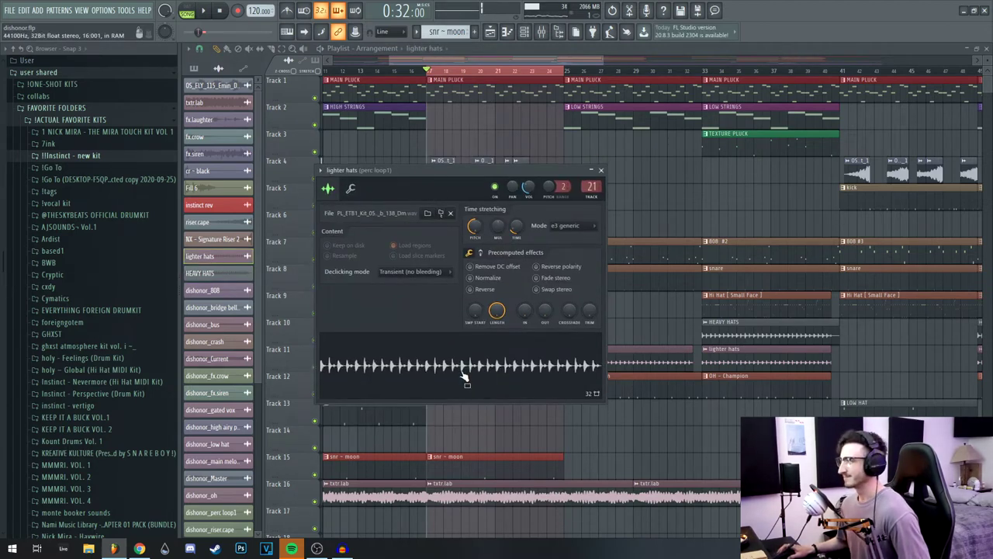
left_click(603, 171)
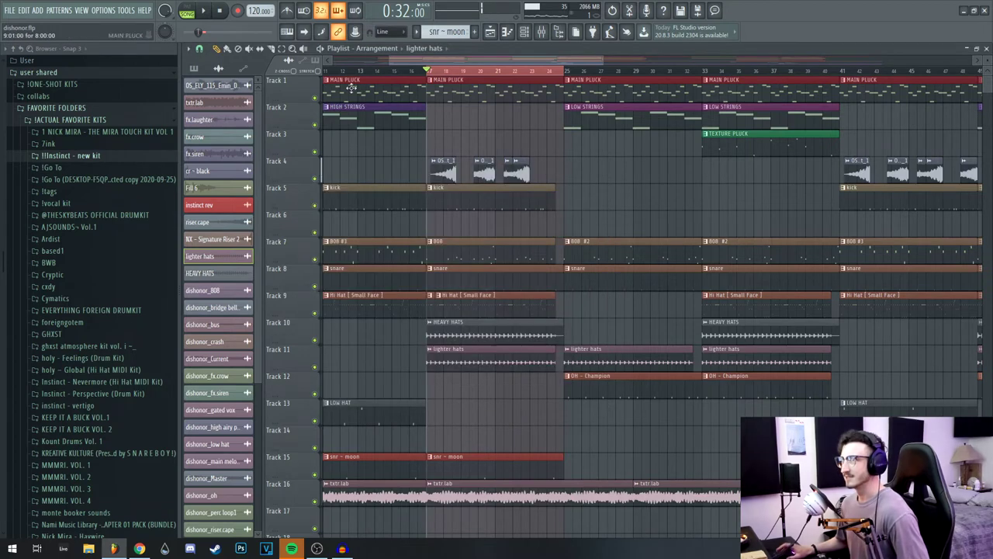
key("space")
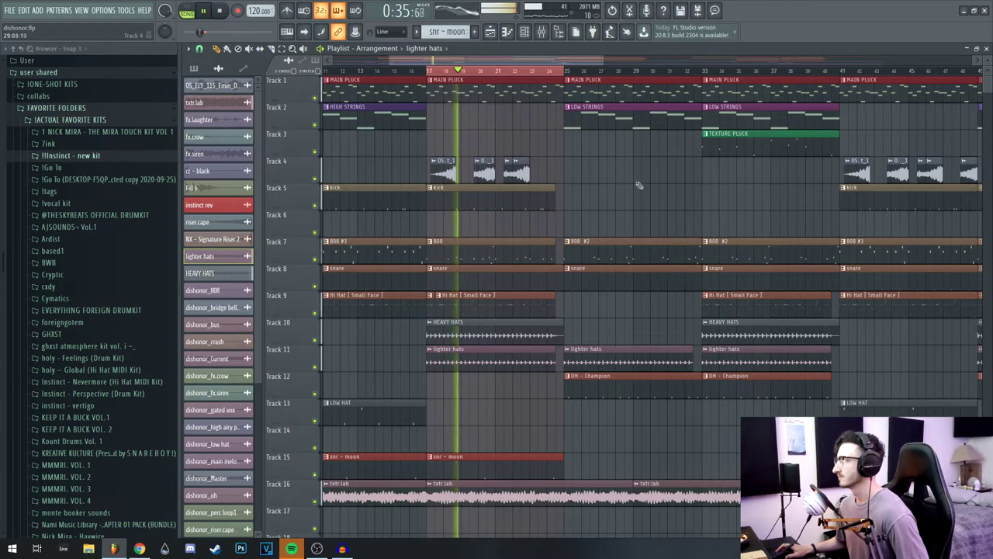
- Inspect the OH - Champion pattern's notes while playing from bar 33, and check the open hat's TAL Reverb II settings
scroll(654, 212, "left", 1)
scroll(654, 212, "down", 2)
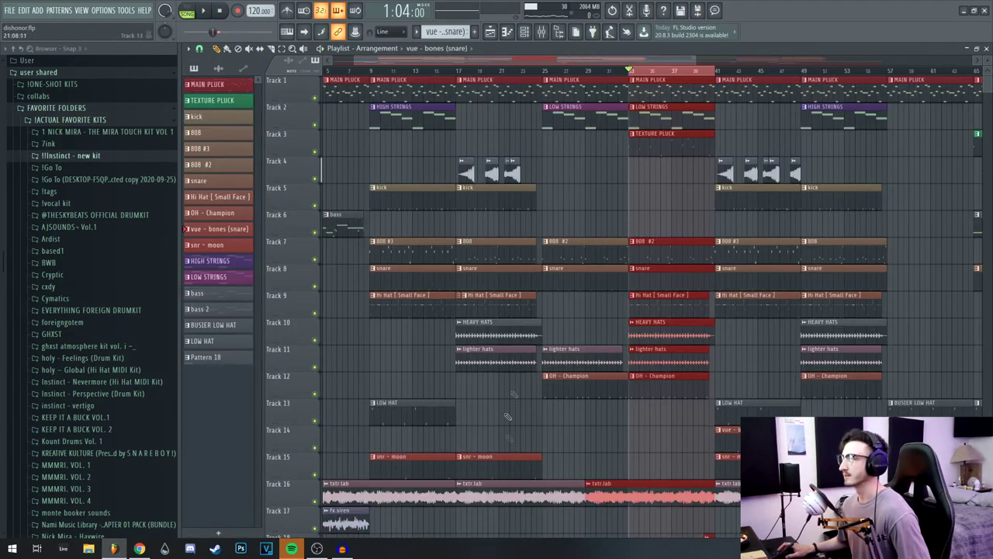
left_click_drag(635, 423, 498, 308)
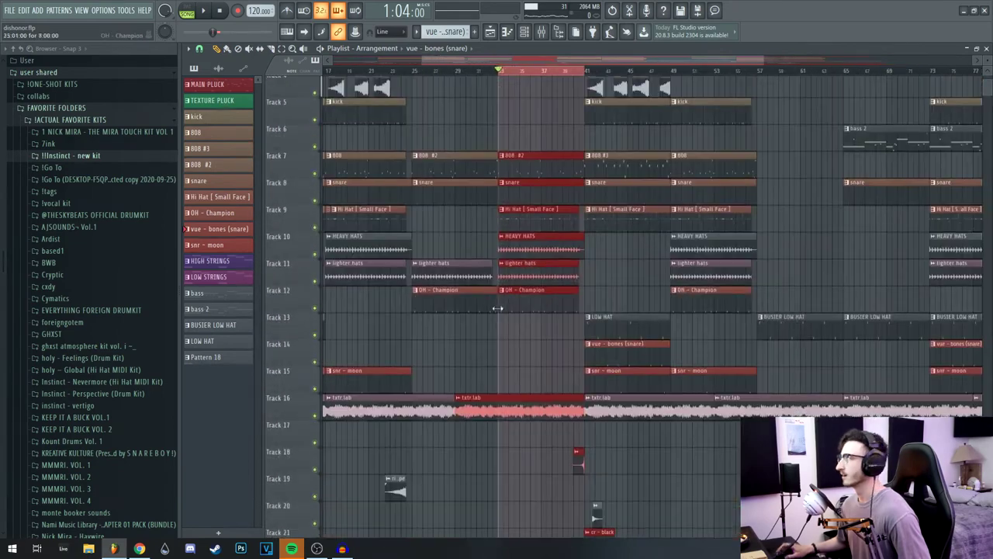
double_click(516, 298)
key("space")
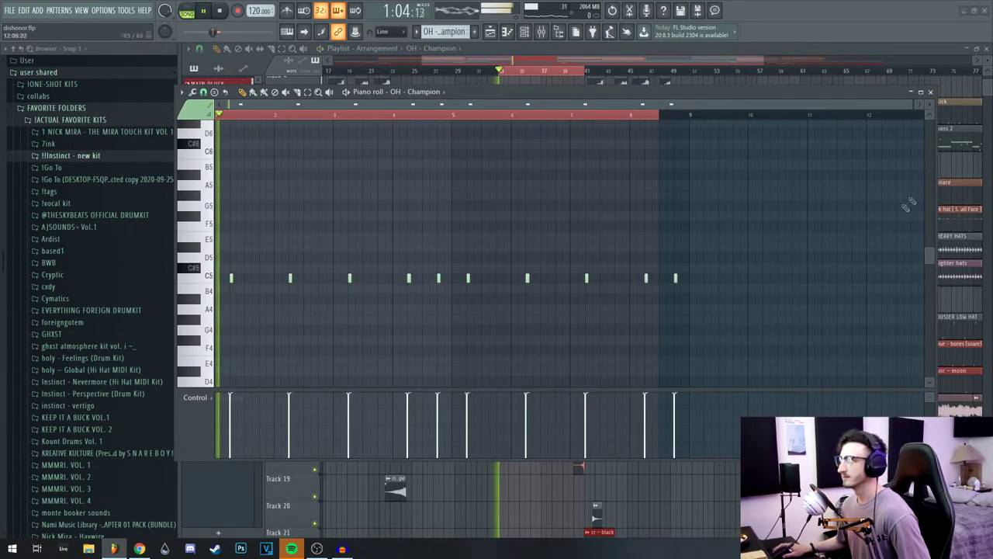
left_click(934, 93)
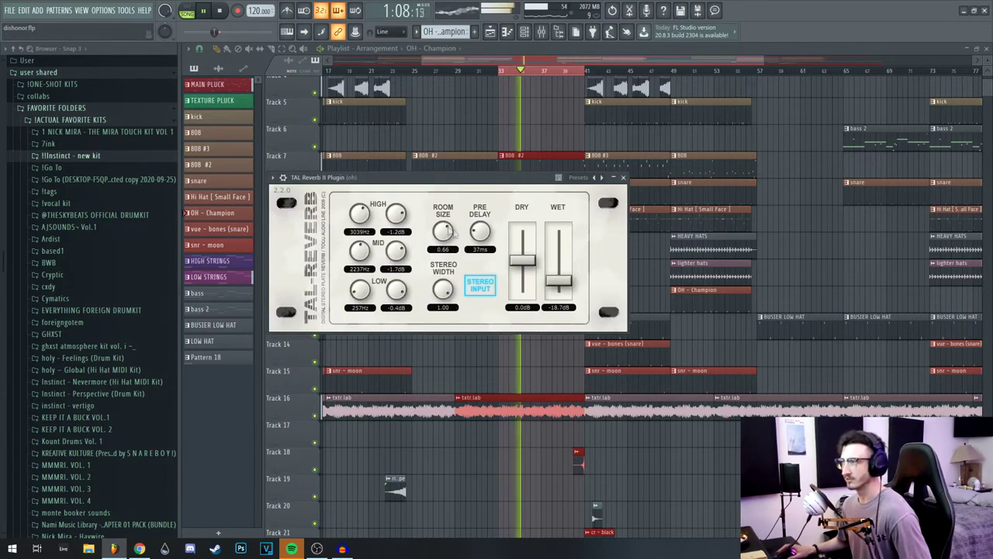
left_click(623, 177)
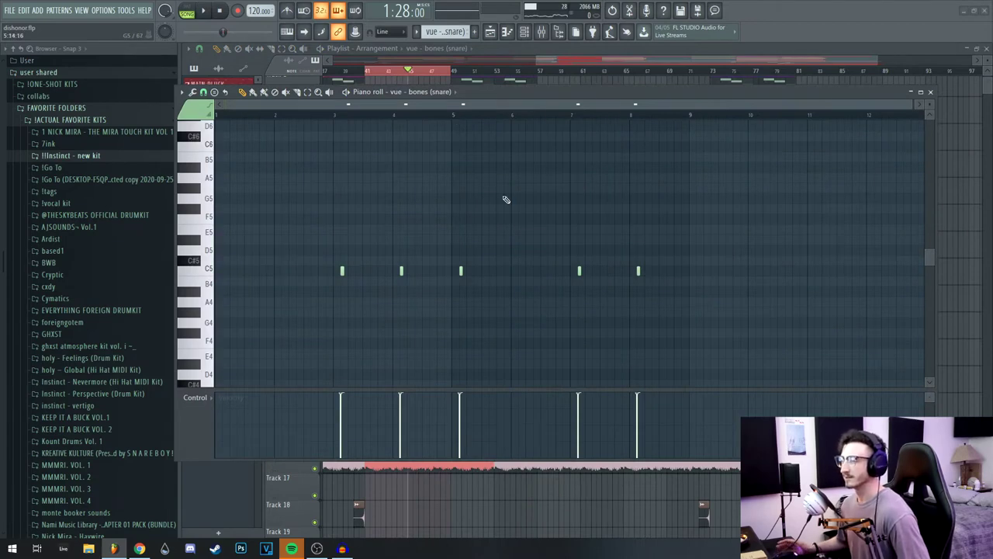
- Play the vue - bones (snare) pattern with its notes in view, close the piano roll and stop playback
key("space")
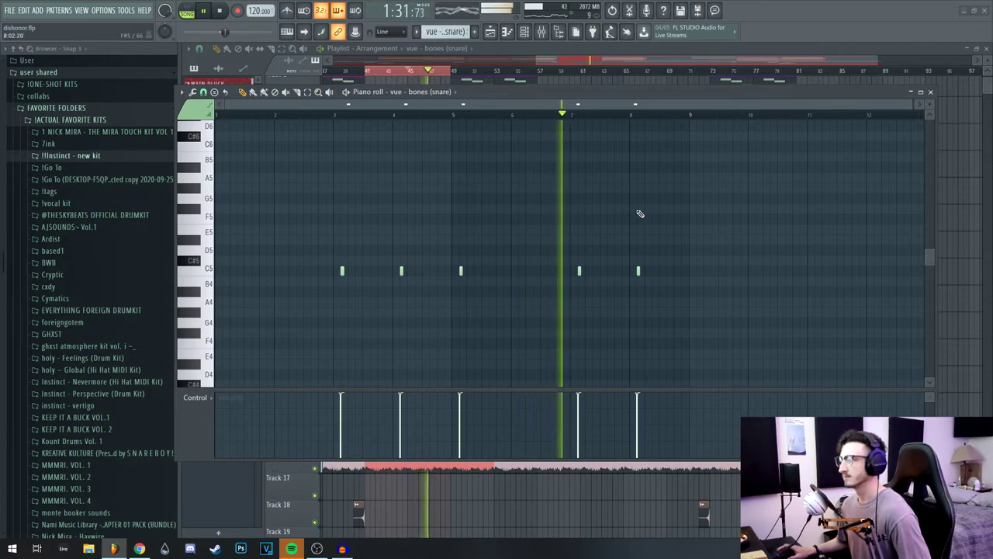
left_click(931, 92)
key("space")
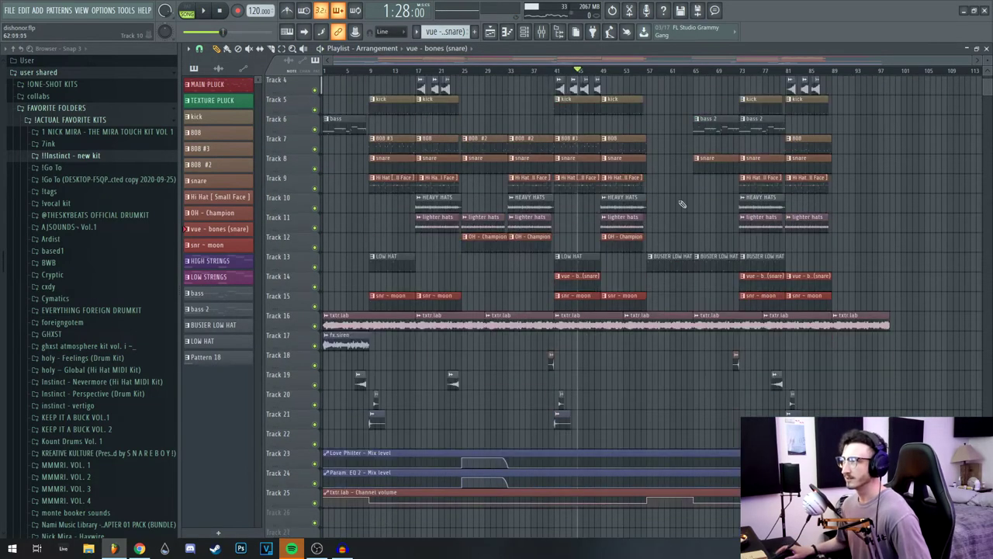
- Review the whole arrangement and play the riser.cape transition from just before bar 23 into bar 25
scroll(666, 182, "down", 2)
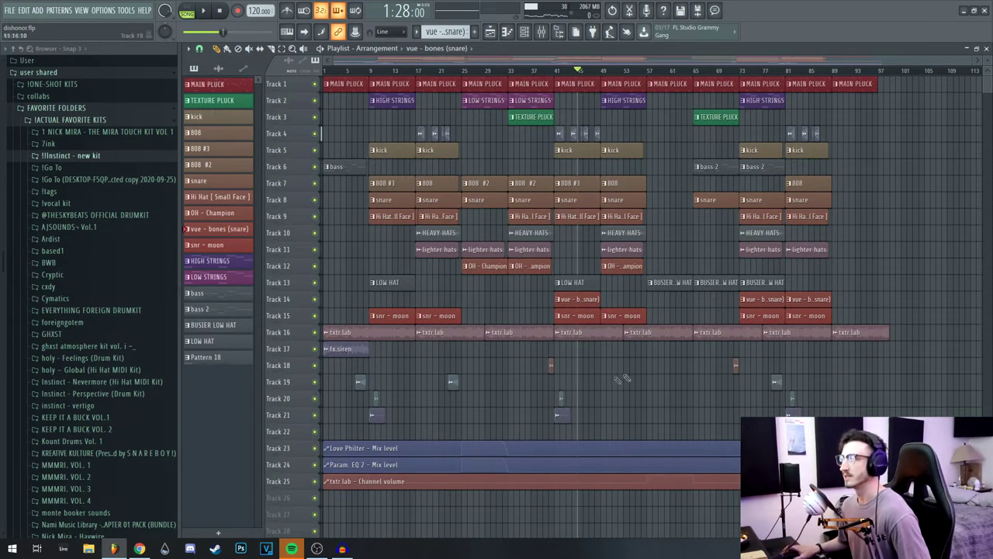
scroll(412, 407, "up", 5)
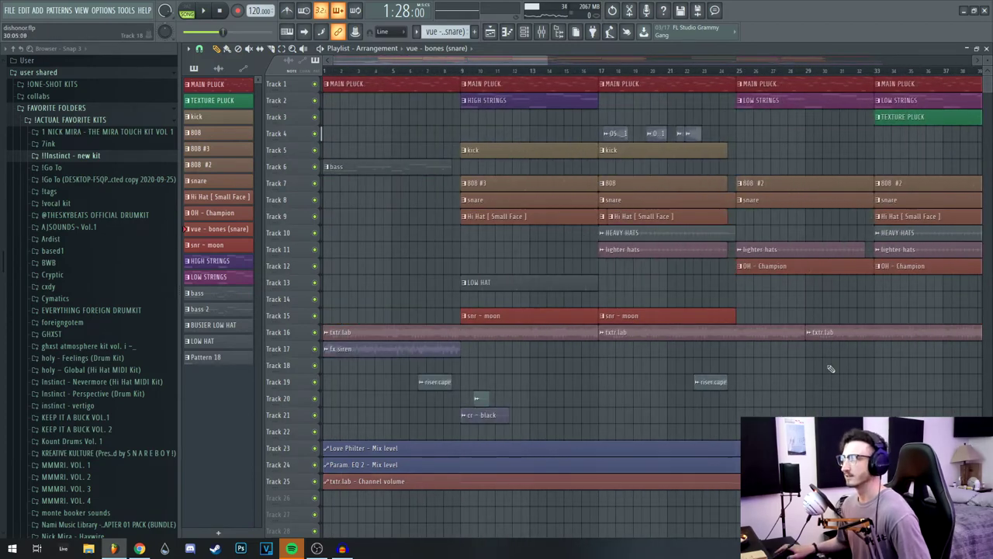
scroll(831, 369, "down", 1)
scroll(729, 297, "up", 2)
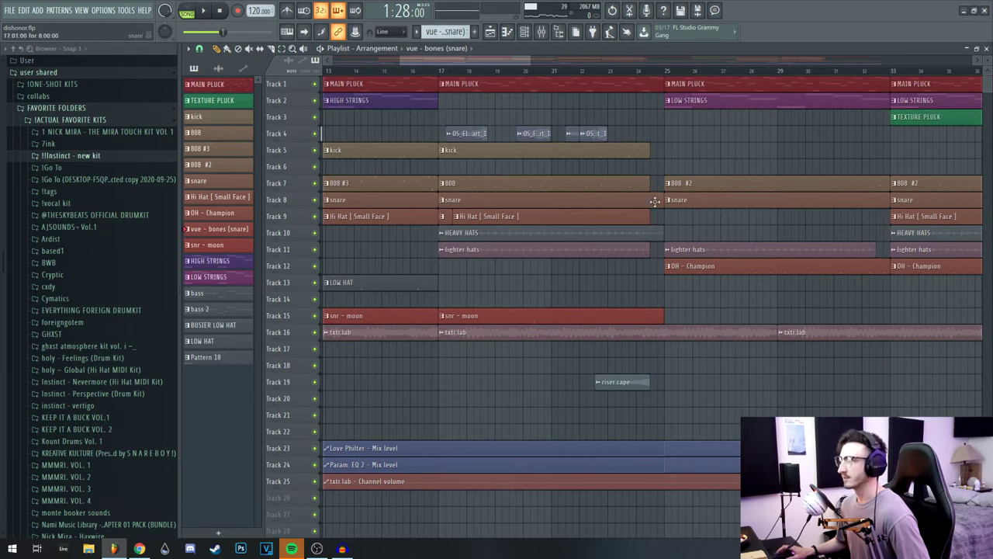
left_click_drag(680, 357, 577, 348)
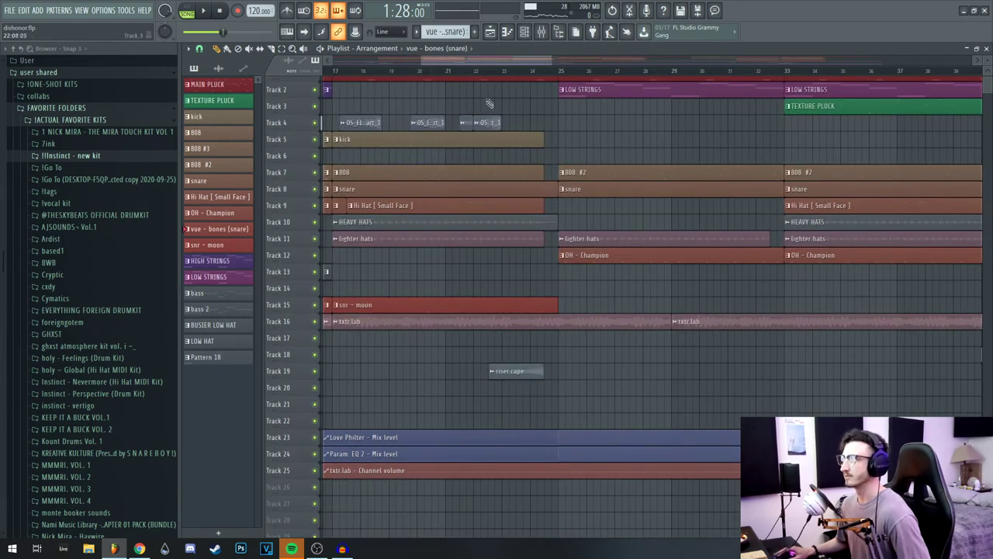
left_click(501, 71)
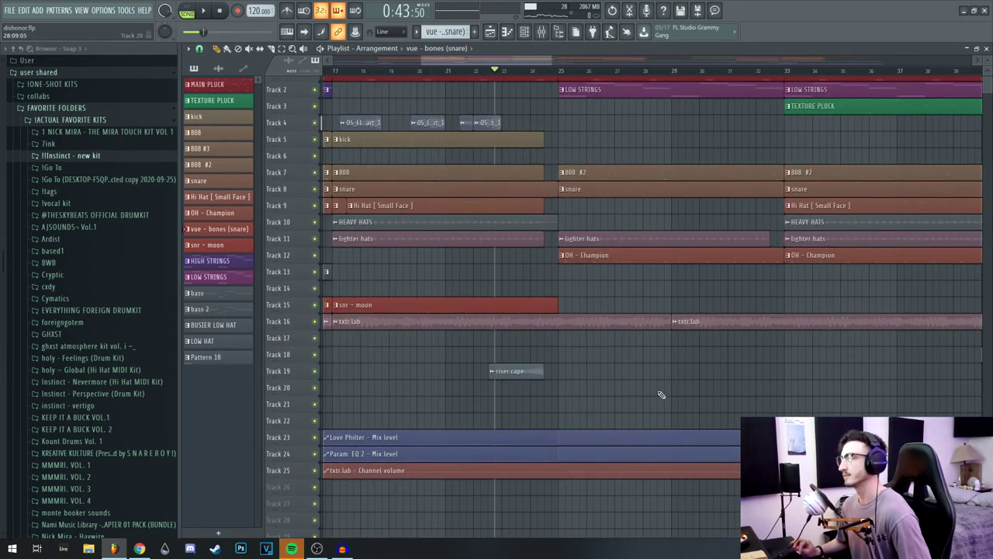
key("space")
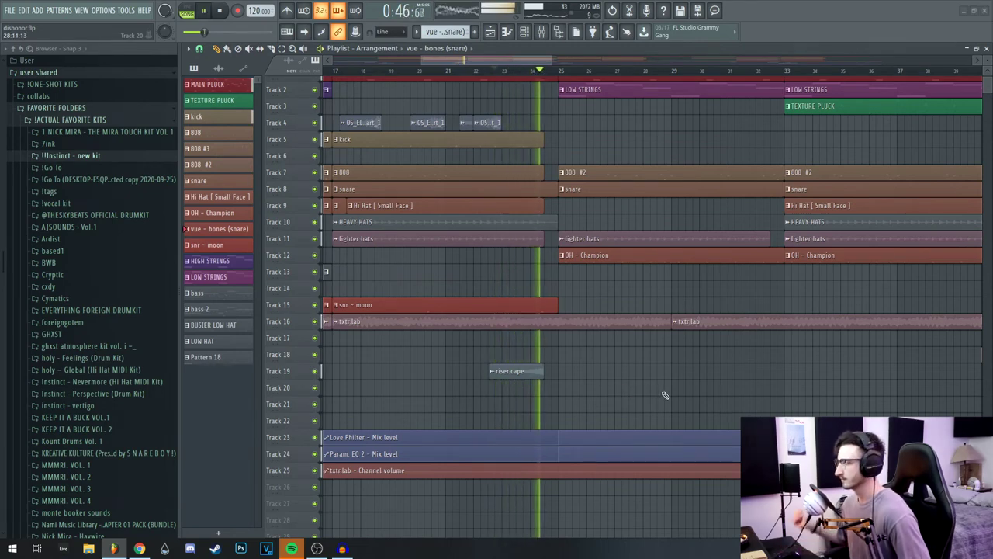
key("space")
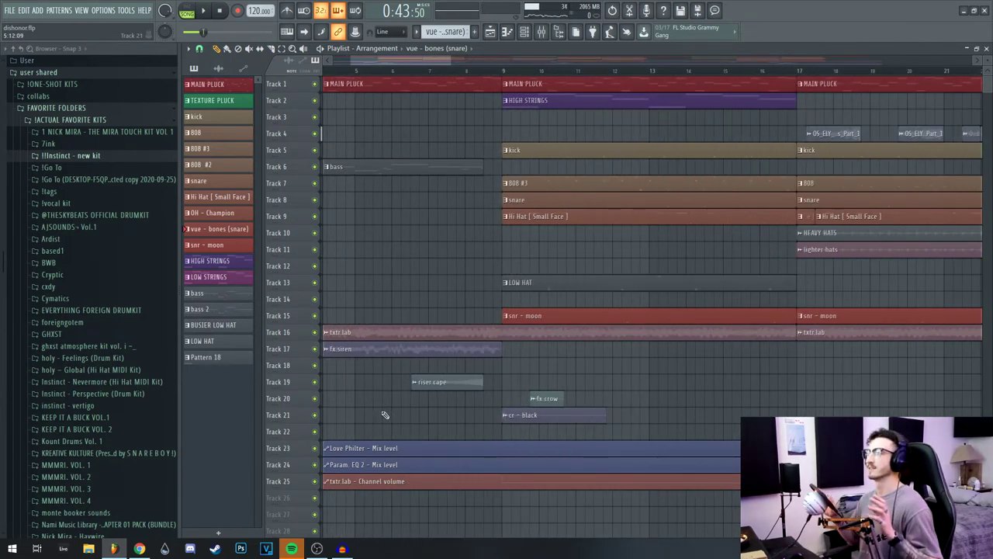
- Play from bar 9 to hear the cr - black crash and fx.crow clips at the start of the drop
scroll(443, 277, "down", 5)
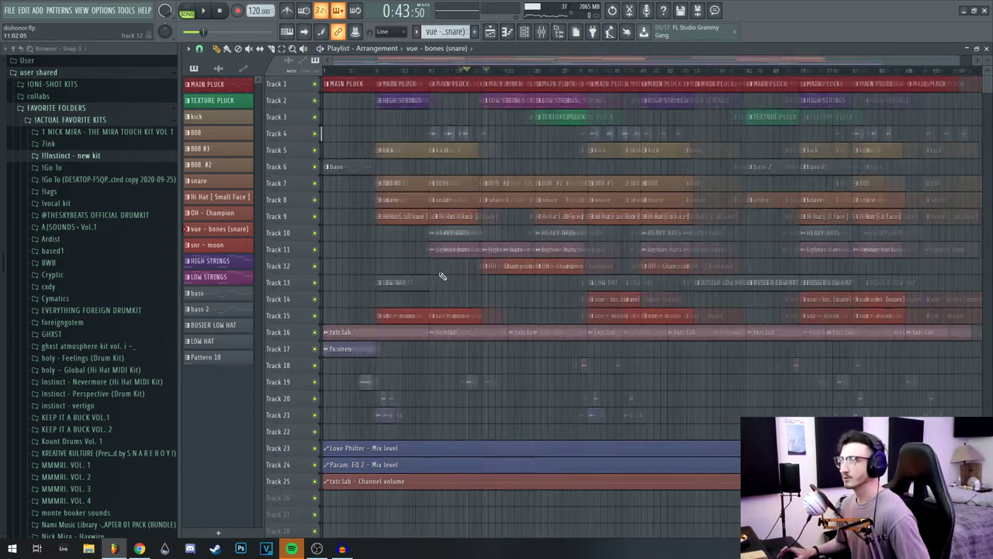
scroll(443, 277, "up", 4)
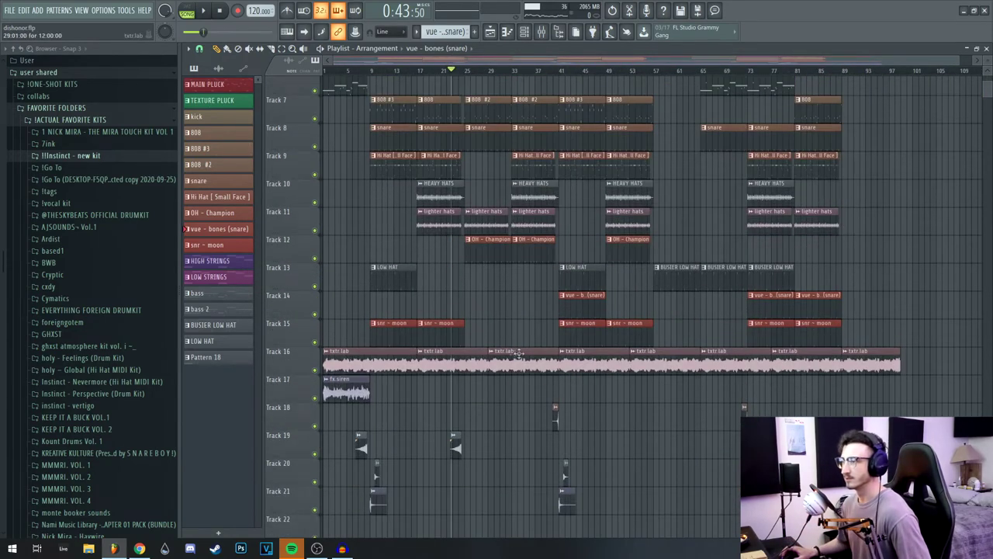
scroll(537, 486, "up", 5)
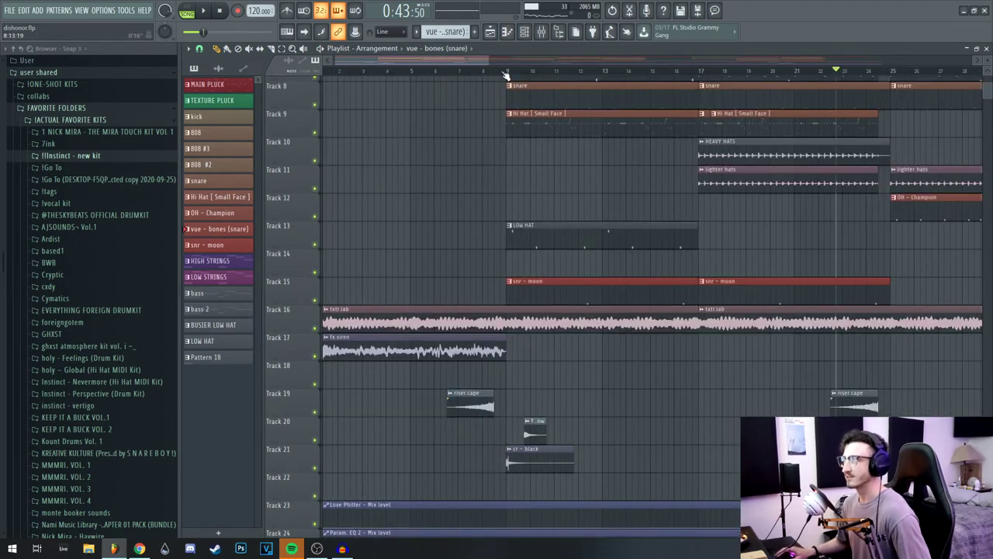
left_click(506, 72)
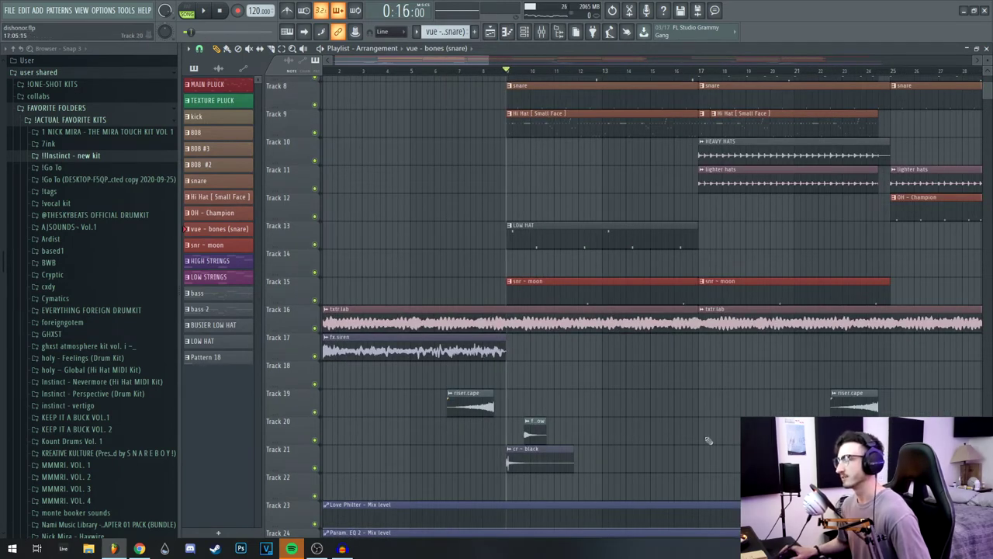
key("space")
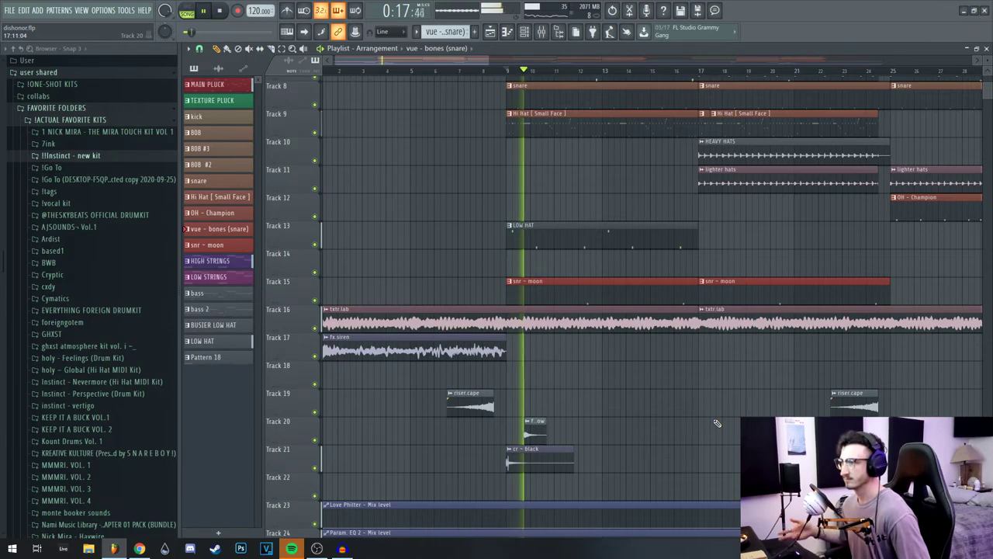
key("space")
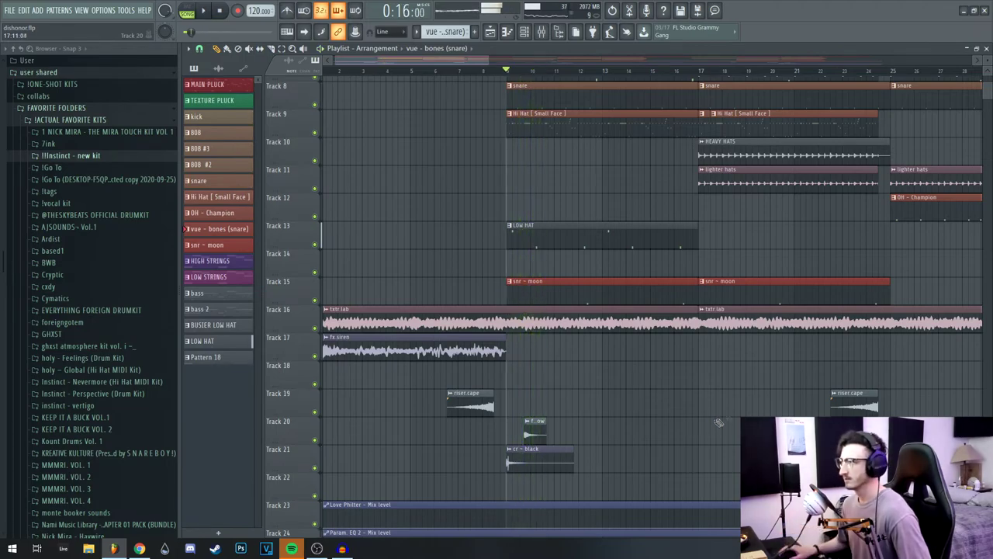
- Play from bar 40 to hear the NX - Signature Riser 2 transition on Track 18 leading into bar 41
left_click_drag(717, 423, 286, 395)
scroll(893, 382, "down", 5)
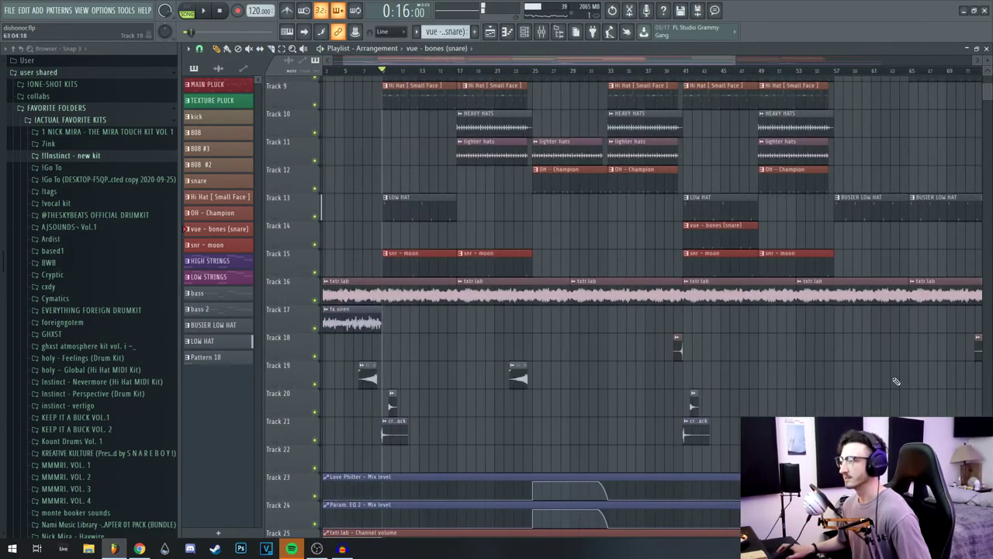
left_click_drag(871, 388, 593, 460)
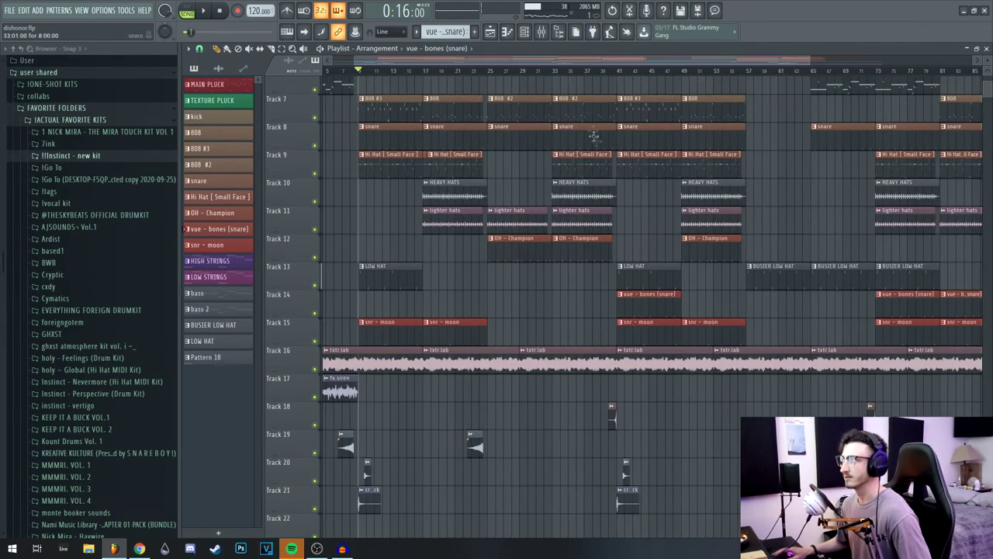
left_click(609, 71)
scroll(609, 71, "up", 3)
left_click_drag(602, 361, 635, 336)
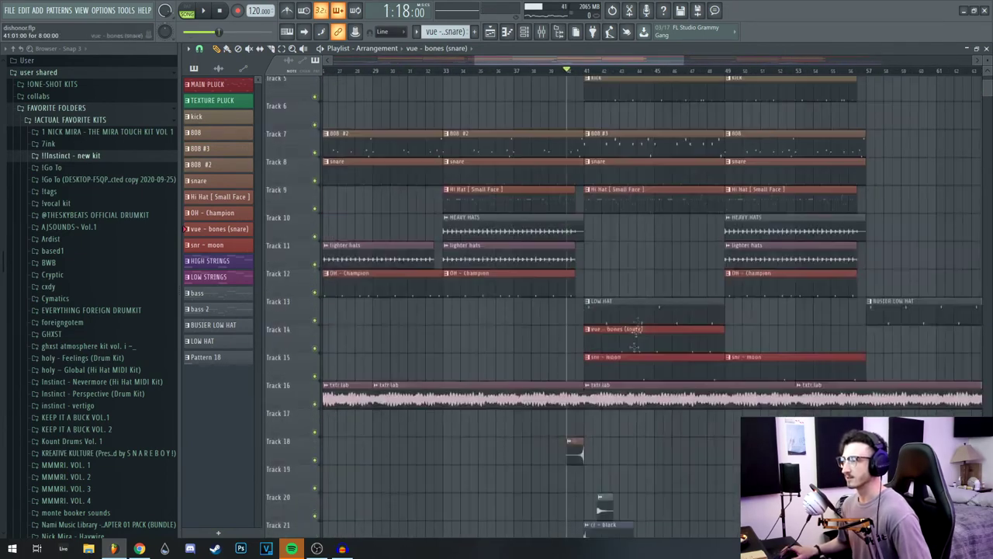
scroll(668, 380, "down", 4)
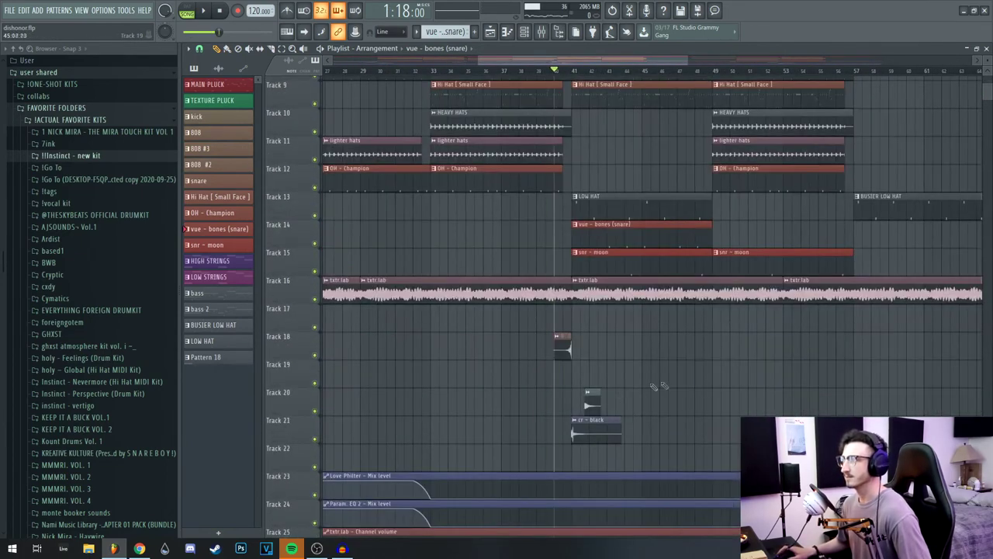
key("space")
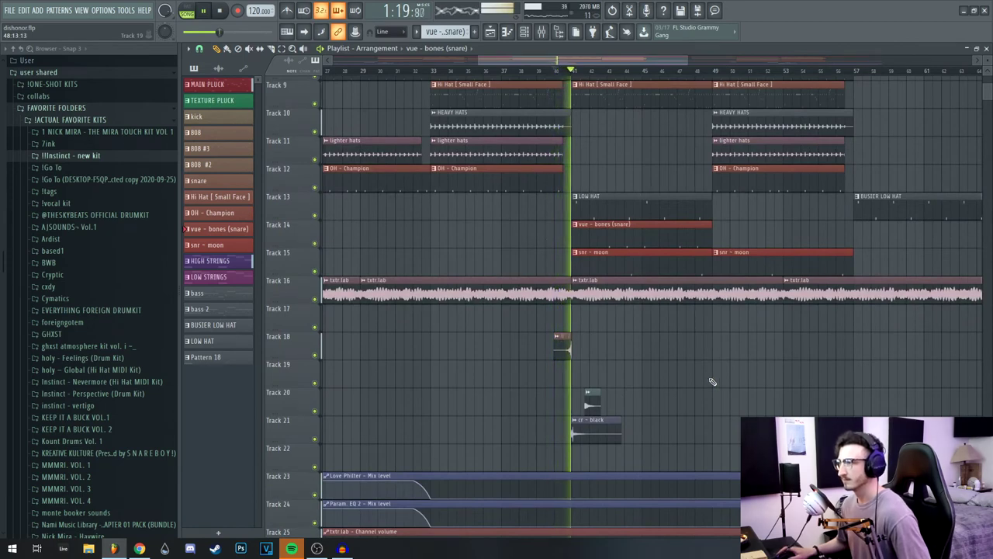
key("space")
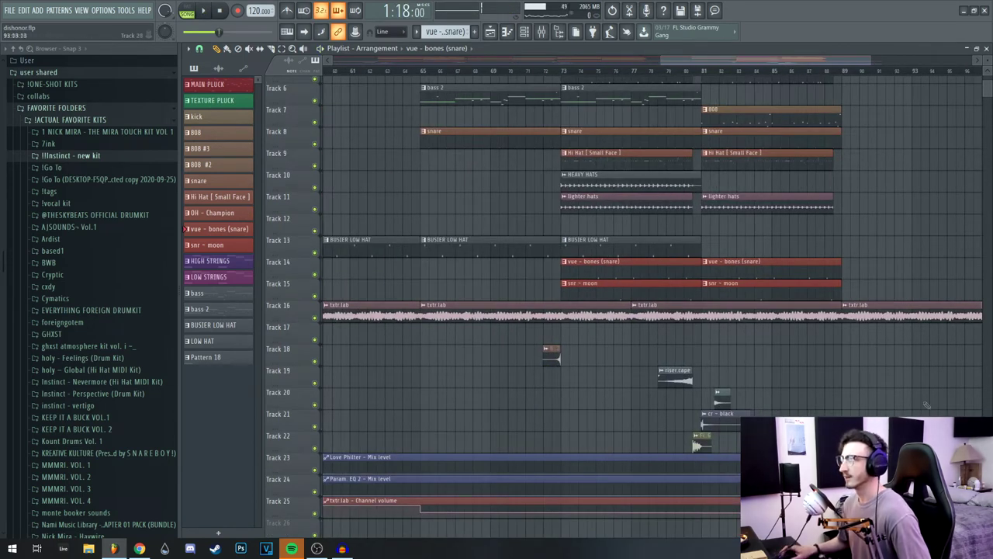
- Play from bar 80 into bar 81, then inspect the Fill 6 sample on Track 22 and close its settings
left_click(685, 70)
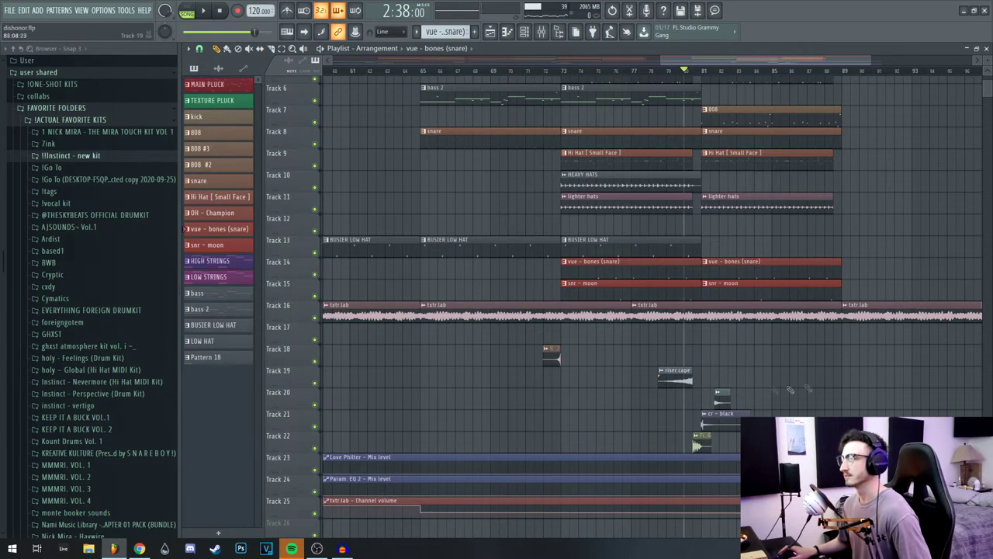
key("space")
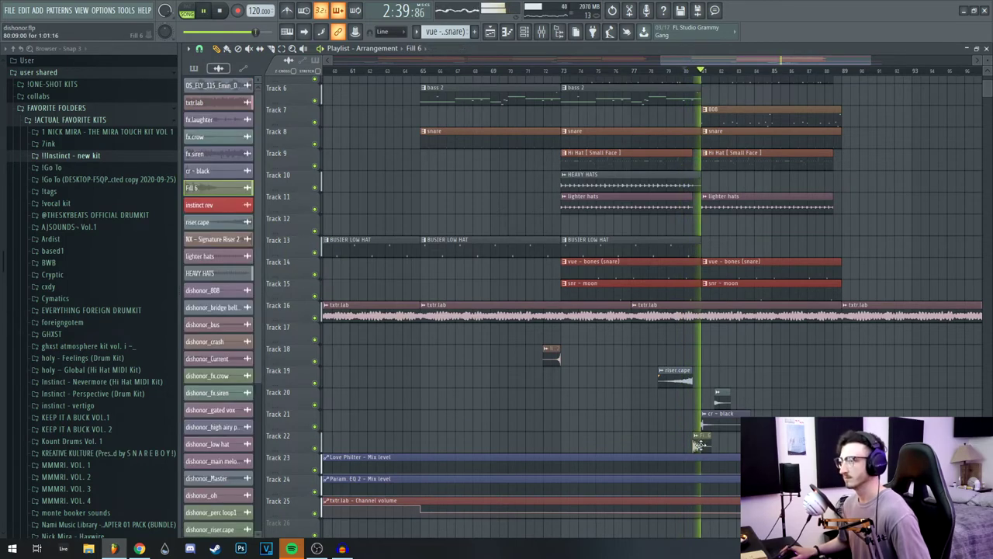
double_click(700, 445)
key("space")
left_click_drag(419, 289, 450, 284)
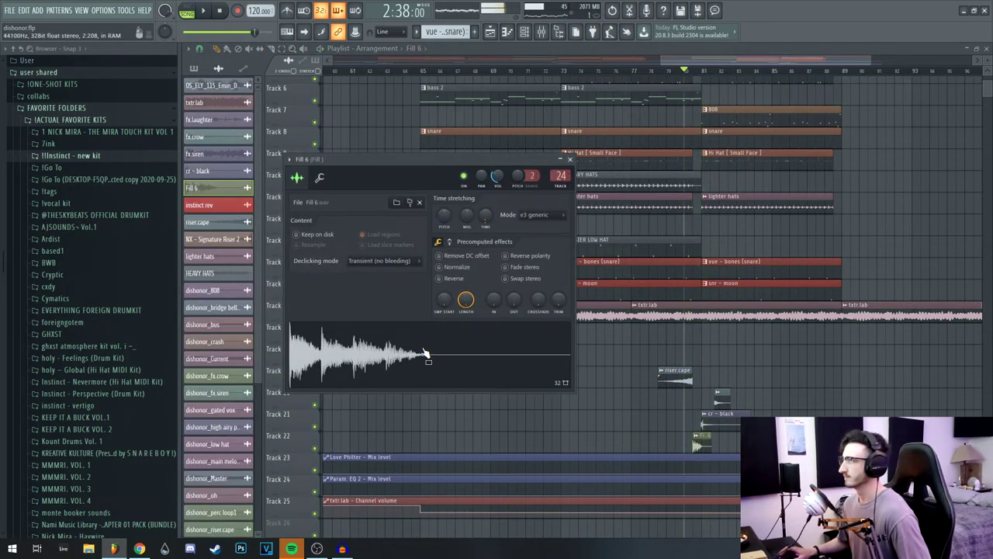
left_click(570, 160)
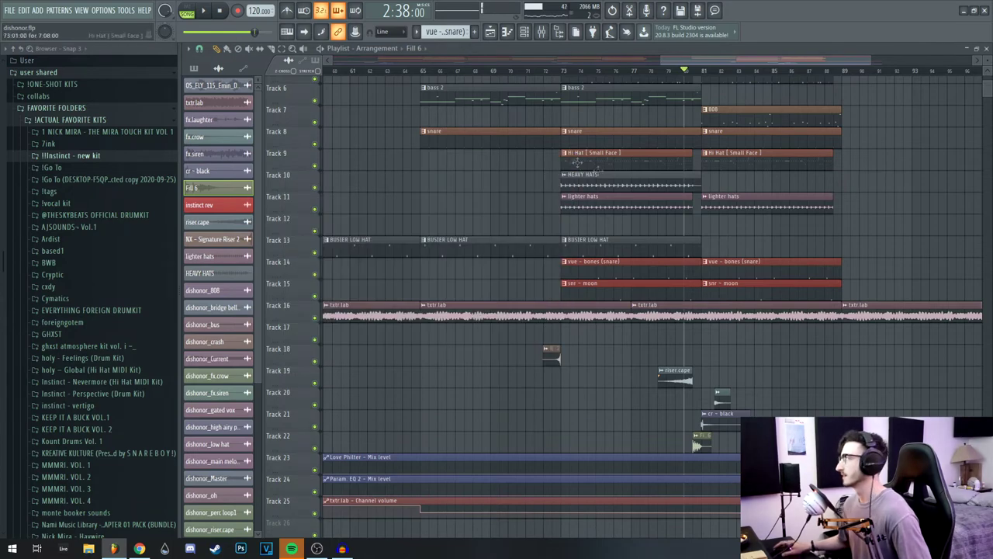
- Review the arrangement and mark bars 25 to 33 as the time selection
scroll(554, 481, "left", 3)
right_click(867, 294, "ctrl")
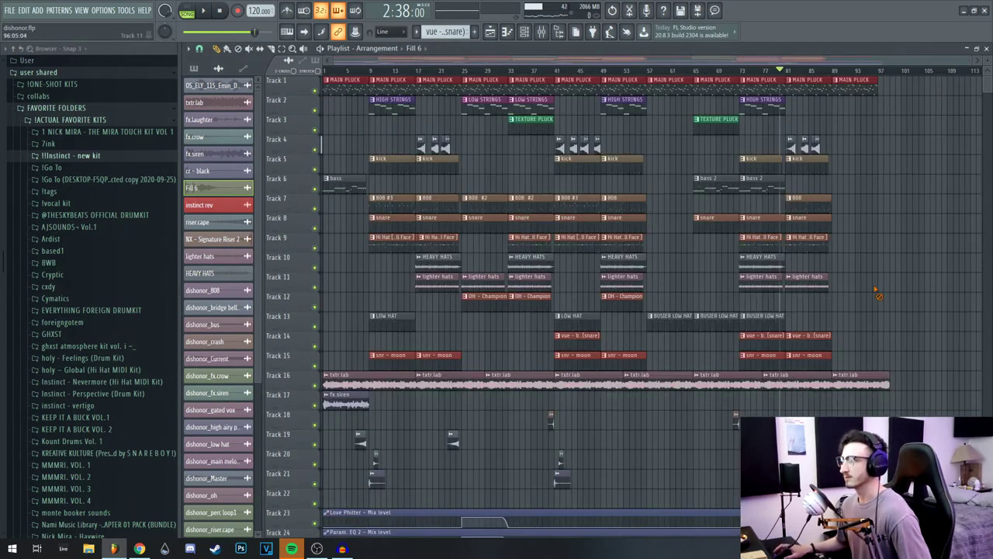
scroll(452, 470, "up", 2)
scroll(465, 458, "down", 2)
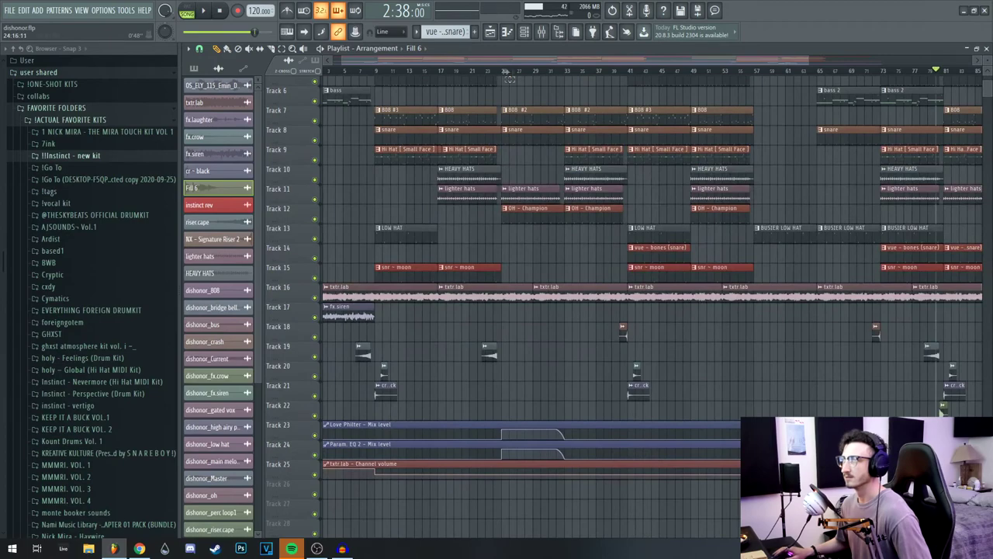
left_click_drag(502, 71, 567, 72)
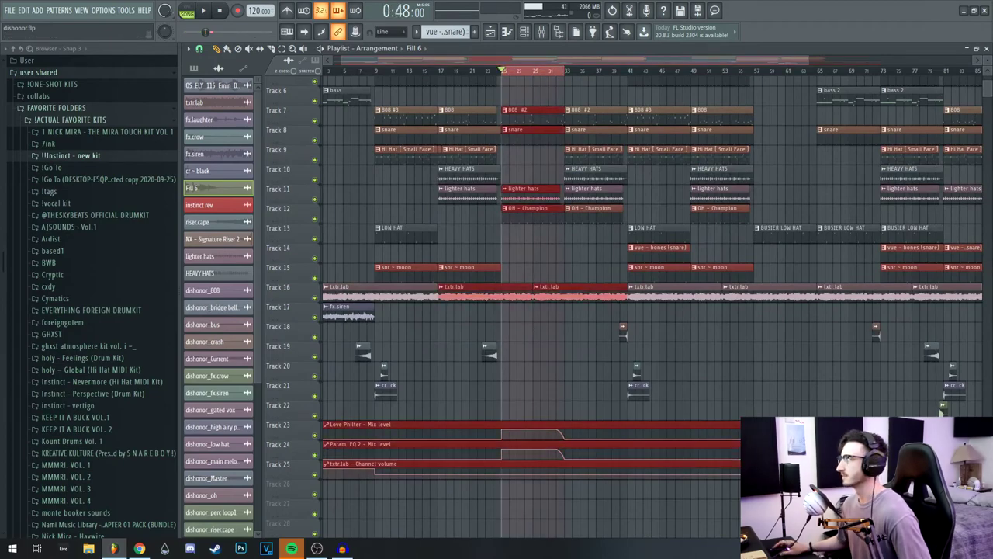
- In the mixer, route the main melody track to the bus track only, and select the bus
key("F9")
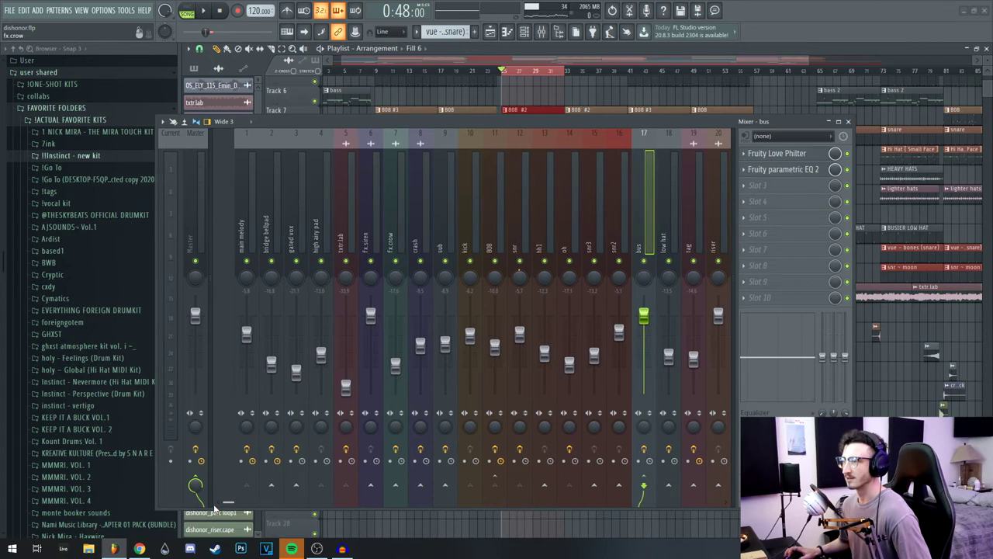
scroll(553, 181, "right", 1)
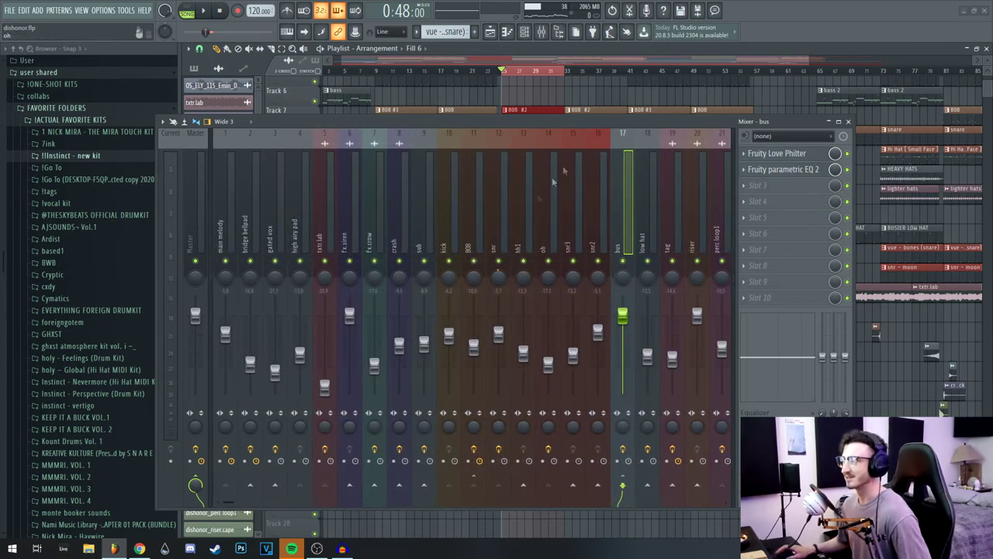
left_click(227, 233)
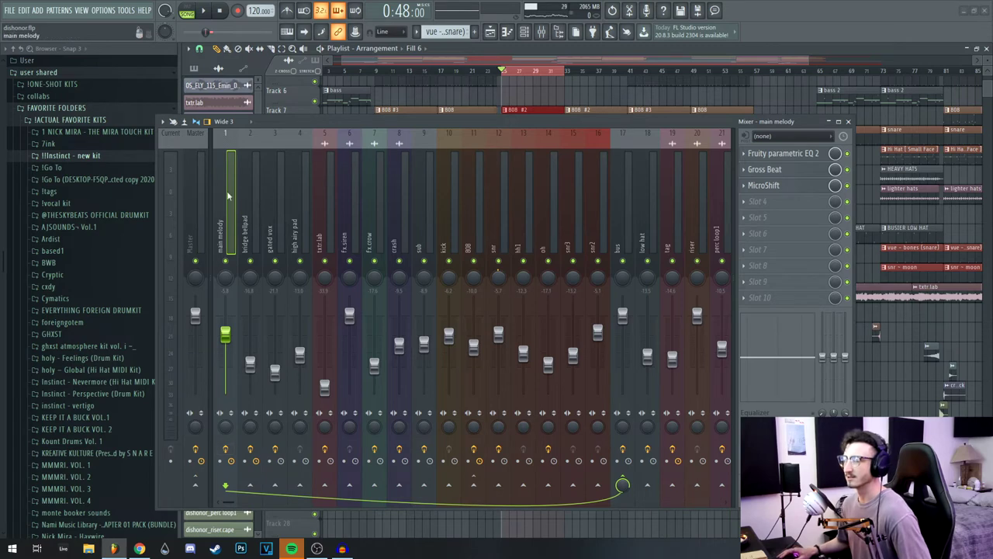
right_click(623, 485)
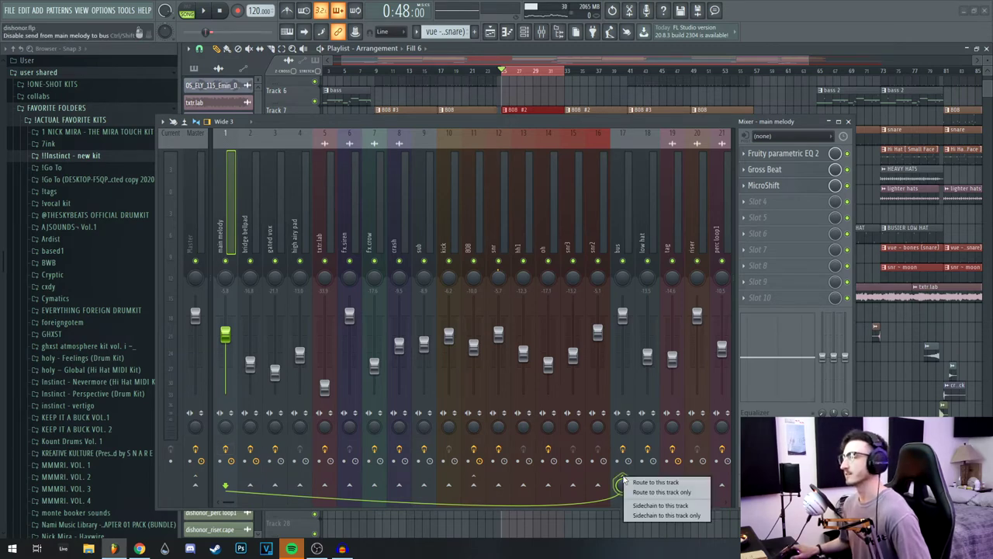
left_click(686, 493)
left_click(631, 221)
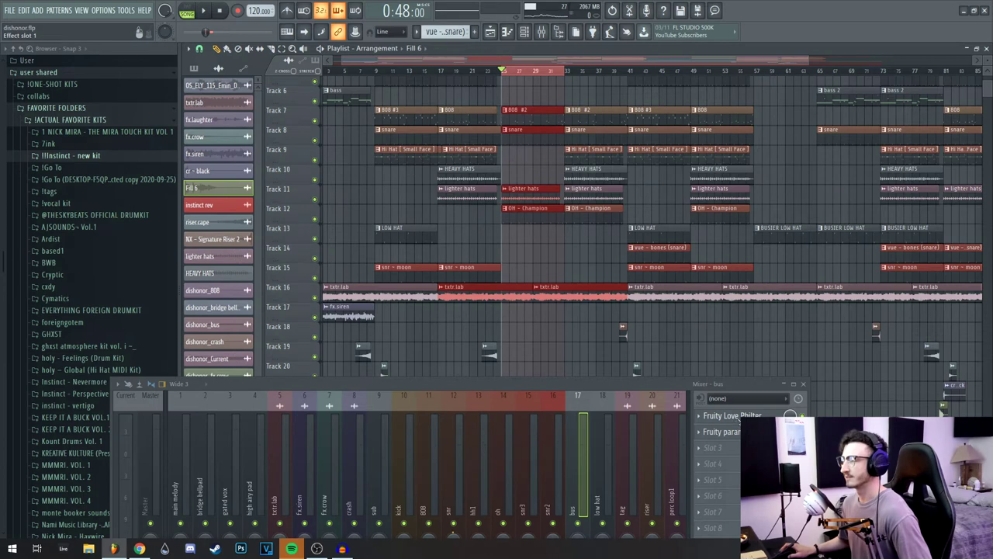
- Inspect the bus track's Fruity Love Philter with its preset list and its Parametric EQ 2, then close both and the mixer
left_click(730, 418)
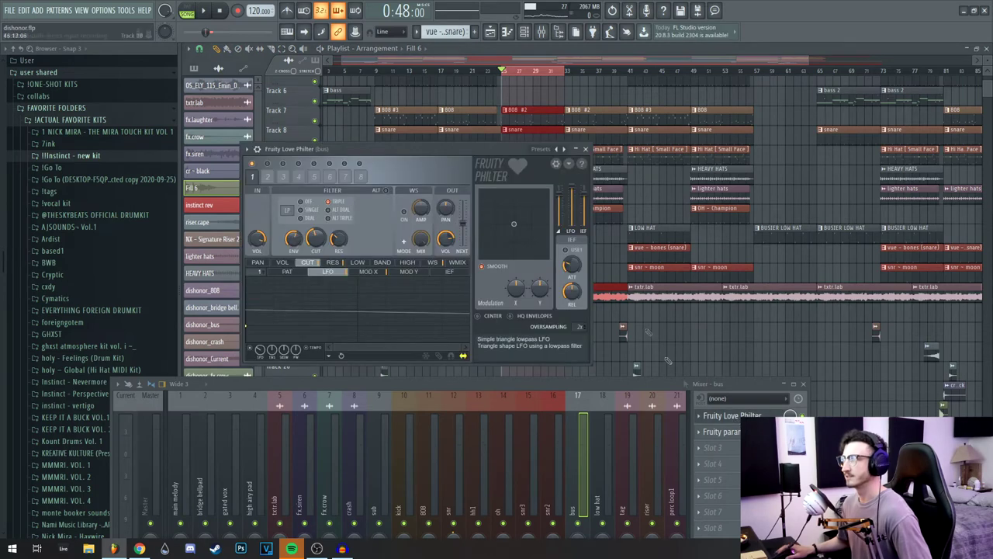
right_click(564, 149)
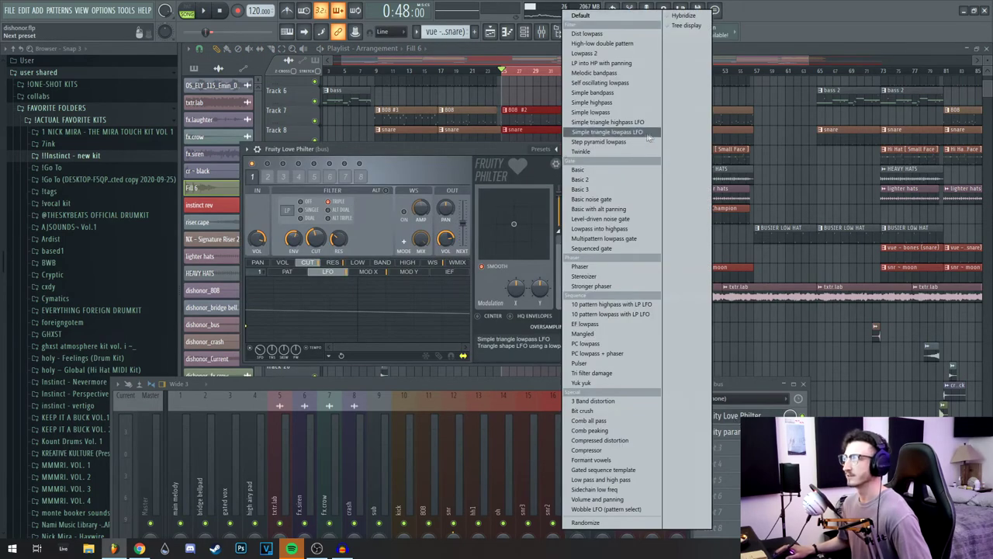
key("Escape")
left_click(594, 149)
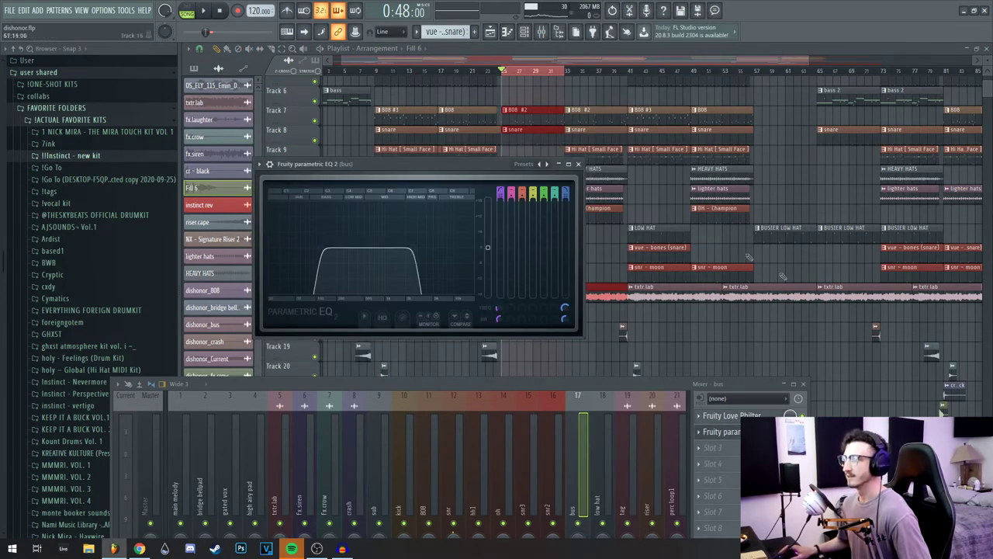
left_click(578, 163)
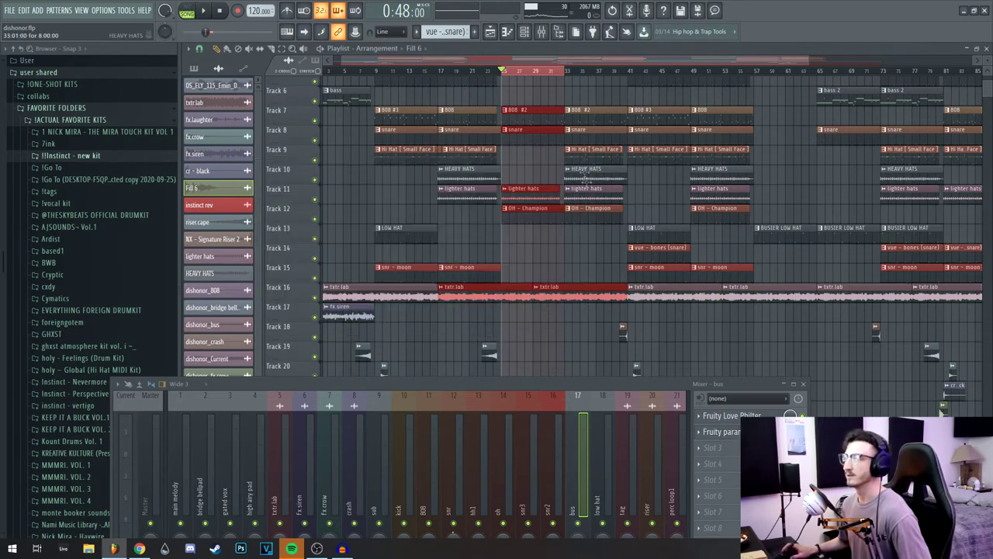
key("F9")
- Clear the time selection and play from bar 24 to hear the Love Philter and Param. EQ 2 mix-level automation
scroll(541, 326, "down", 2)
scroll(541, 326, "up", 2)
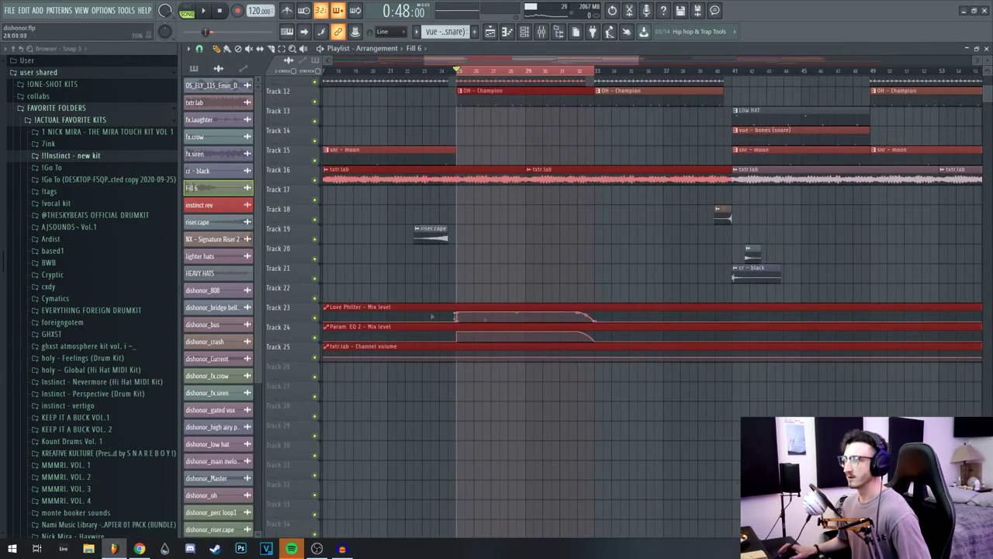
scroll(523, 288, "up", 3)
scroll(533, 73, "down", 2)
left_click(532, 73, "ctrl")
left_click(505, 71)
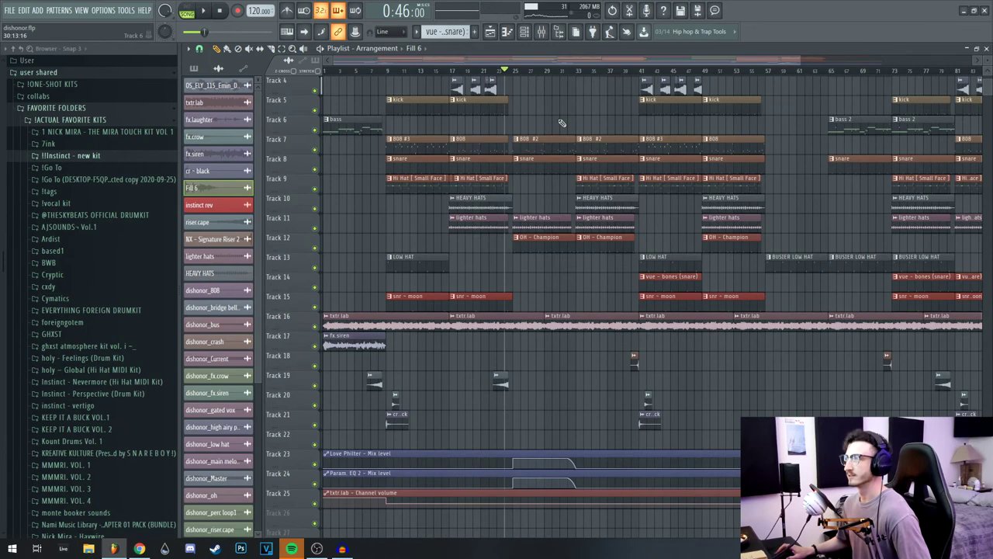
scroll(551, 264, "up", 3)
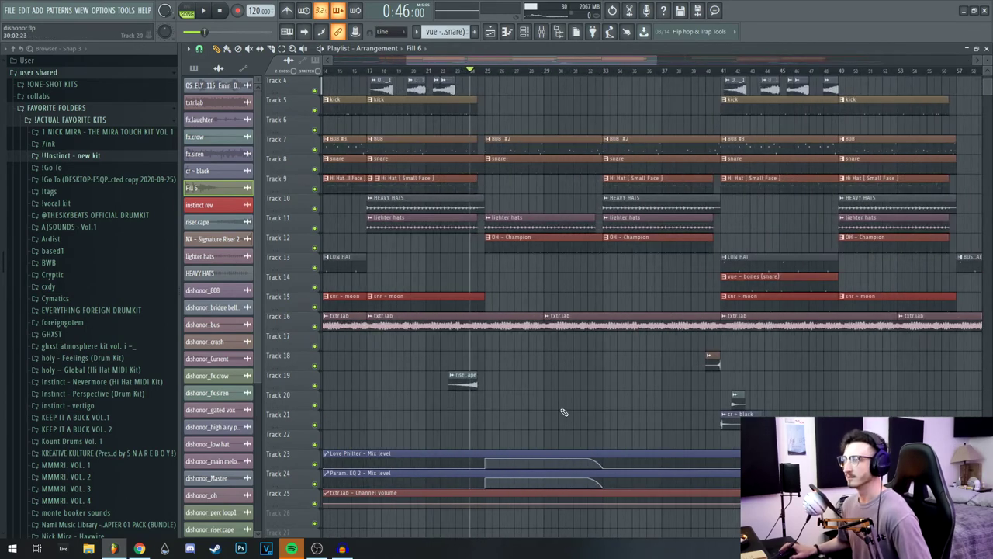
scroll(564, 417, "up", 1)
key("space")
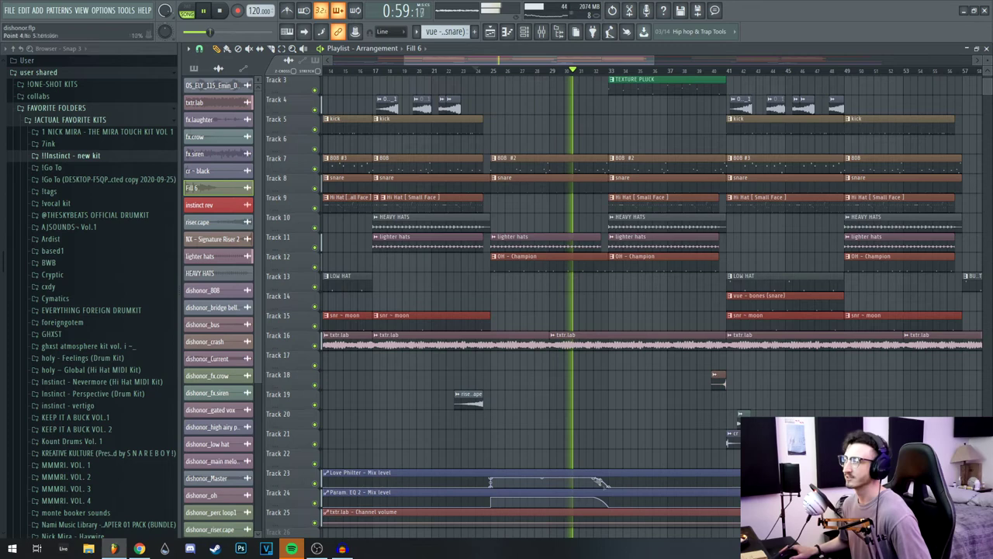
- Open and close the txtr.lab - Channel volume automation clip's settings on Track 25, and review its volume curve across the song
left_click_drag(636, 431, 553, 434)
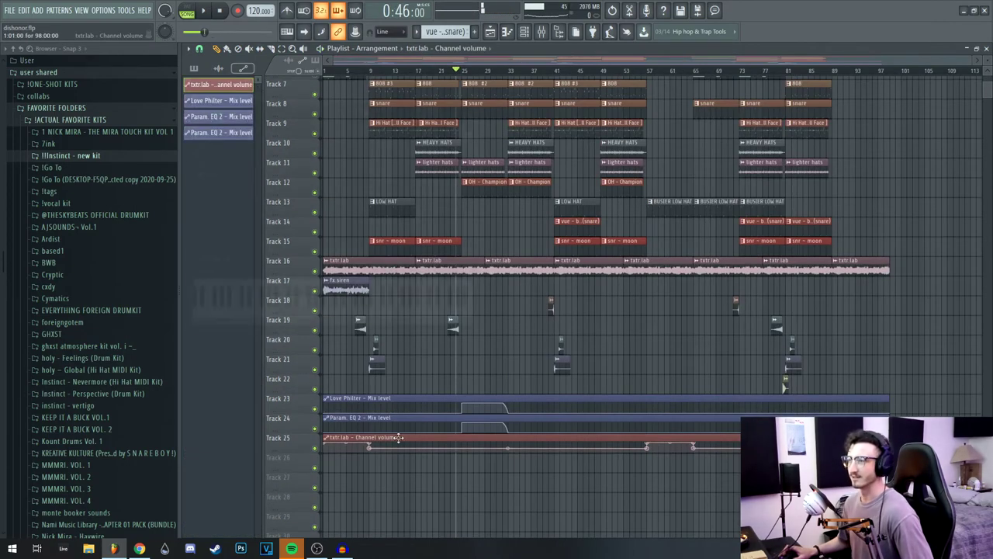
double_click(349, 437)
left_click(473, 98)
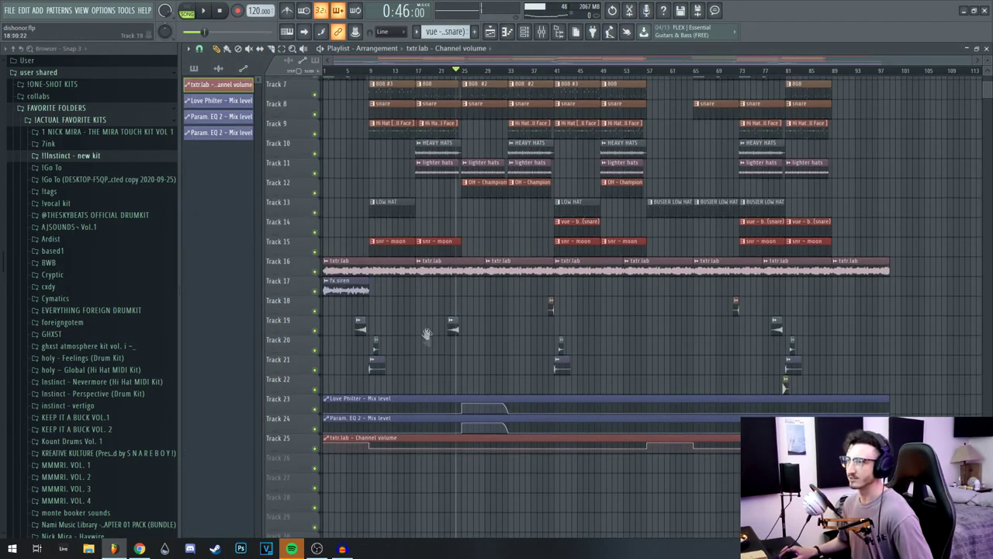
scroll(403, 326, "up", 2)
left_click_drag(361, 296, 861, 313)
- Mark bars 9 to 25 as a time selection, then clear the selection
left_click_drag(462, 71, 369, 71)
scroll(402, 414, "up", 3)
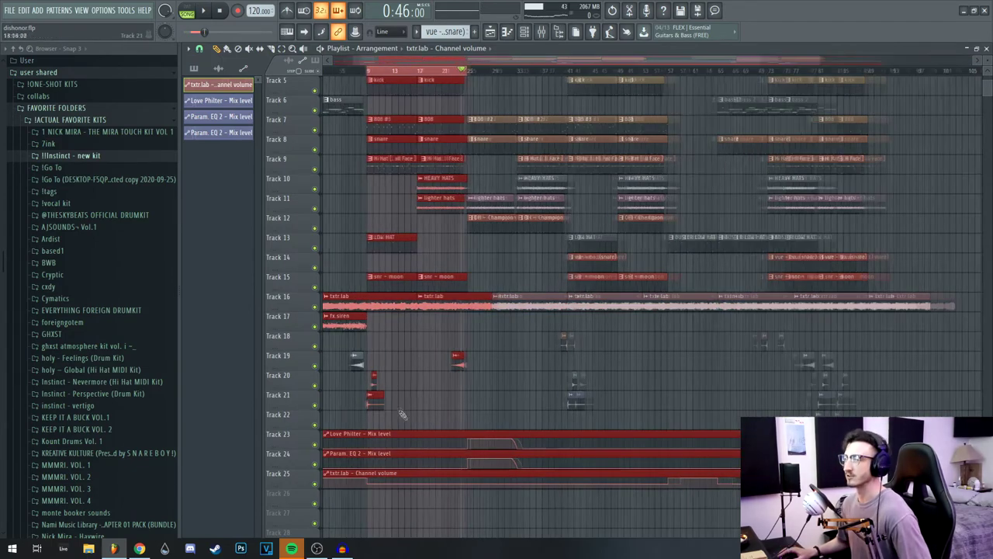
left_click_drag(435, 411, 587, 400)
left_click(586, 399, "ctrl")
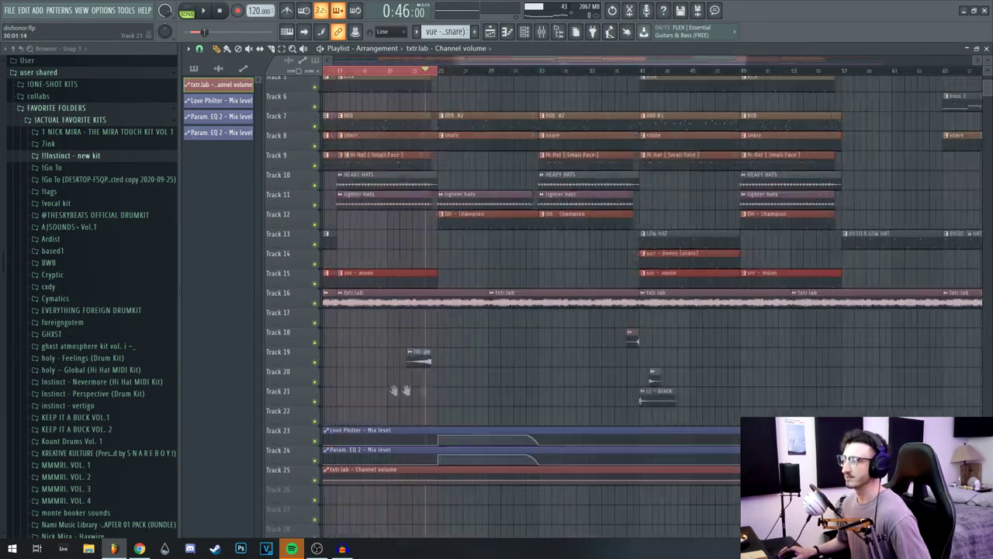
- Examine the drum dropout and NX - Signature Riser 2 just before bar 41, then return the playhead to the song's start
scroll(578, 402, "right", 6)
left_click(543, 72)
left_click_drag(611, 329, 617, 401)
scroll(554, 75, "up", 8)
scroll(558, 76, "down", 6)
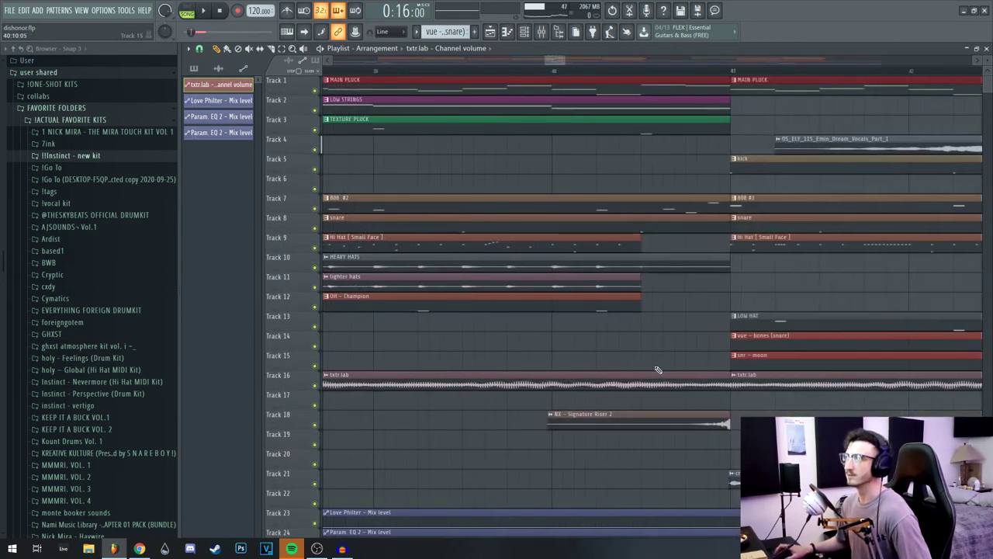
scroll(340, 113, "down", 3)
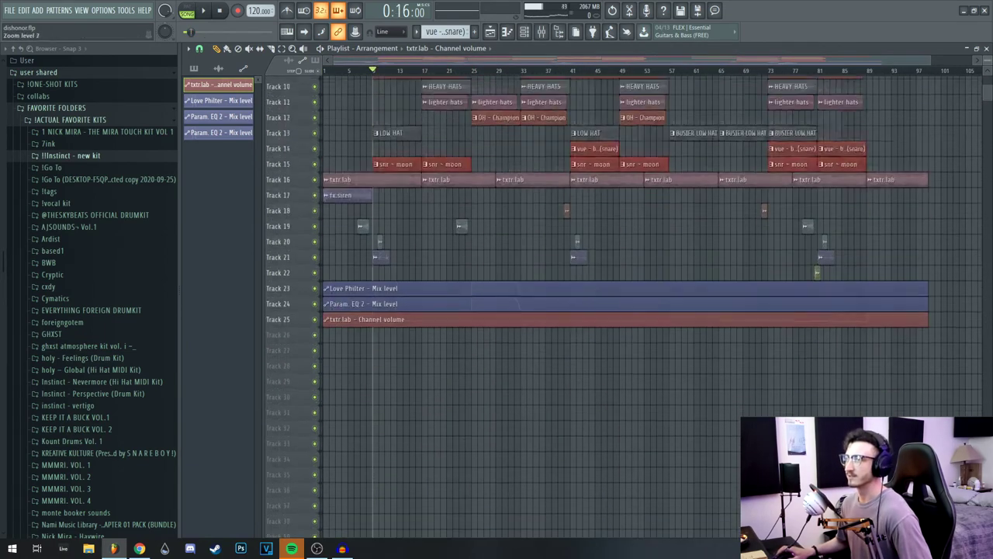
left_click(324, 70)
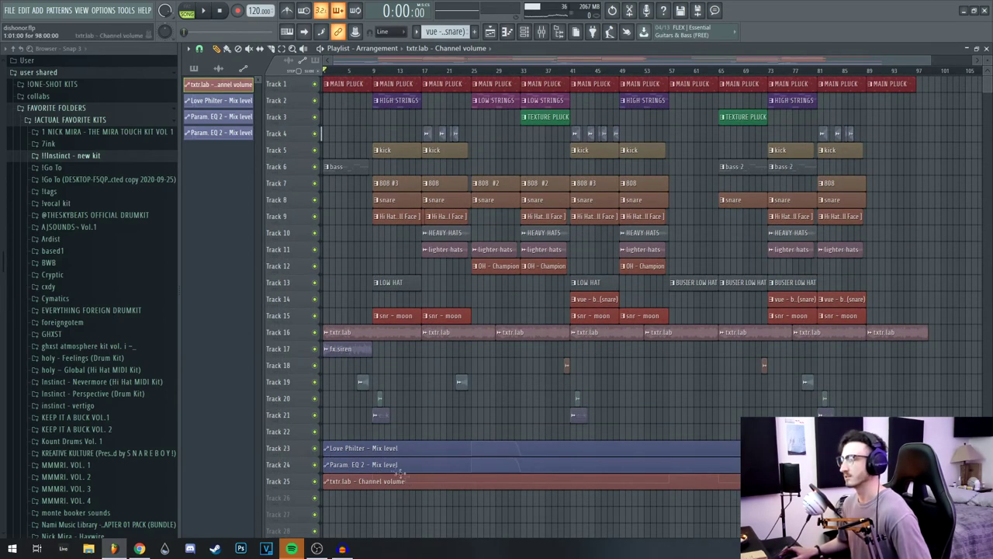
scroll(690, 299, "up", 3)
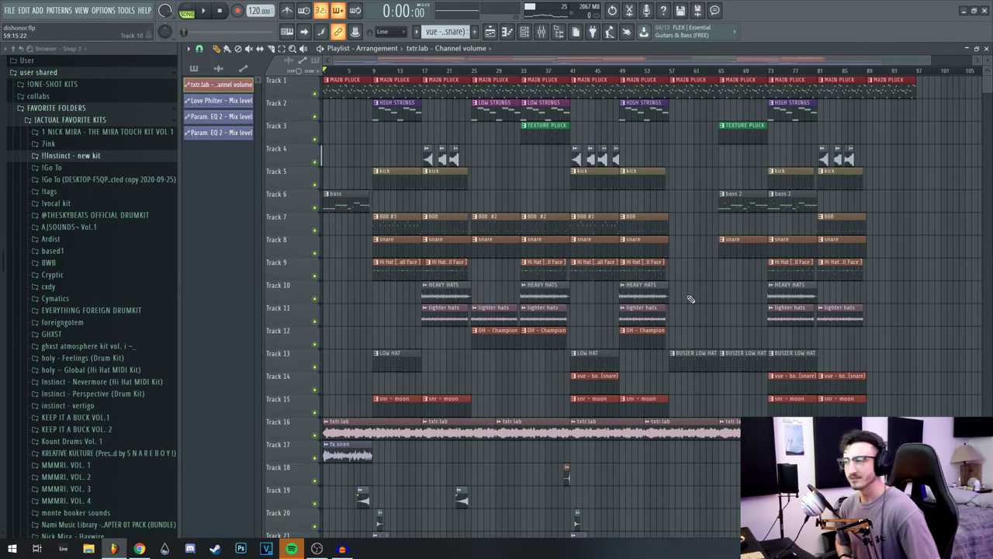